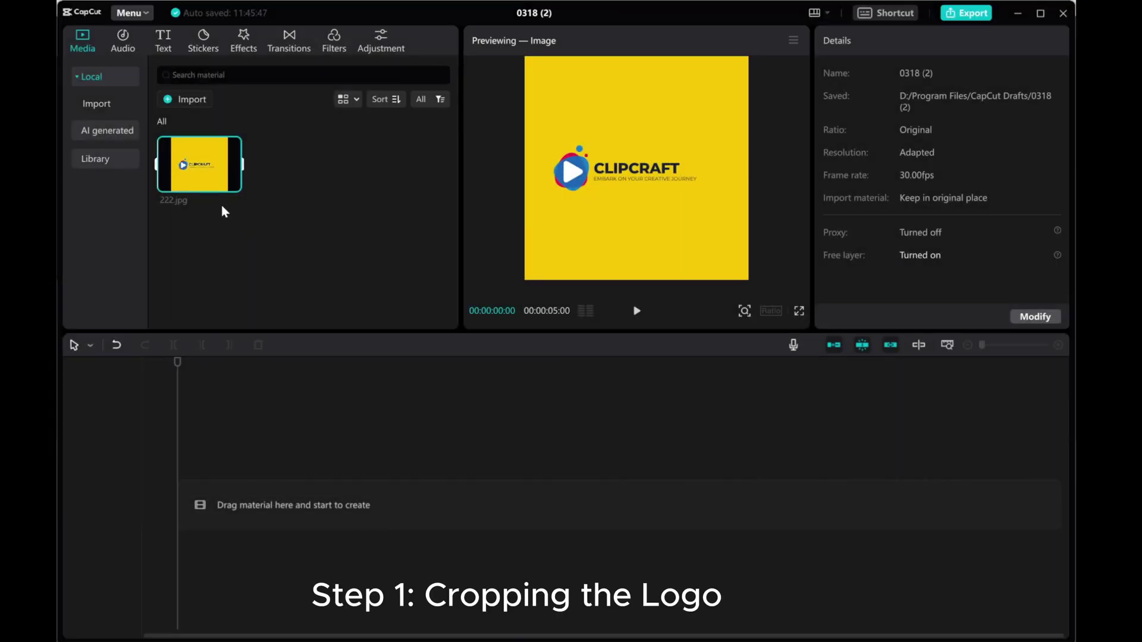
# - Add 222.jpg to the timeline and set the canvas ratio to 16:9
pyautogui.moveTo(183, 165); pyautogui.dragTo(183, 512)
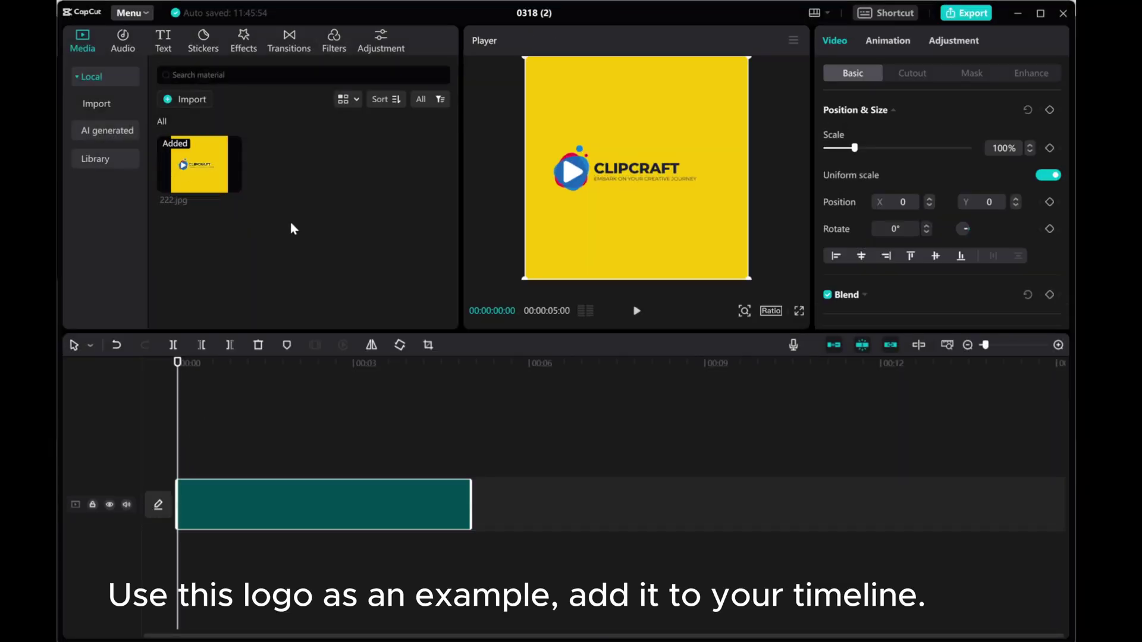
pyautogui.click(768, 313)
pyautogui.click(802, 366)
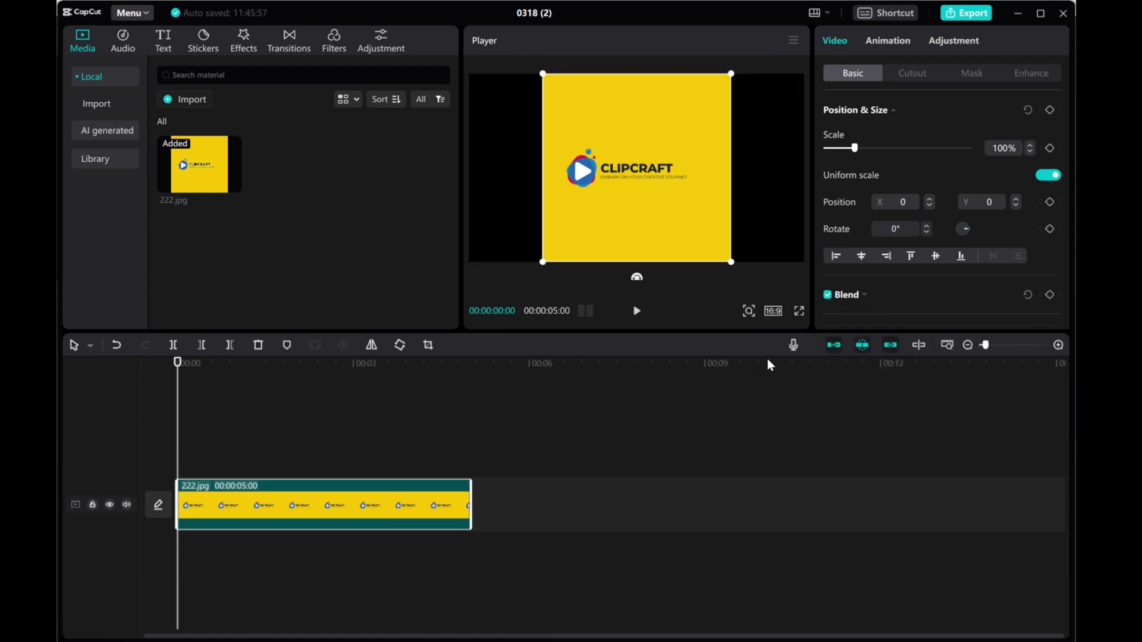
# - Crop the logo to a 1:1 square around the icon
pyautogui.click(429, 346)
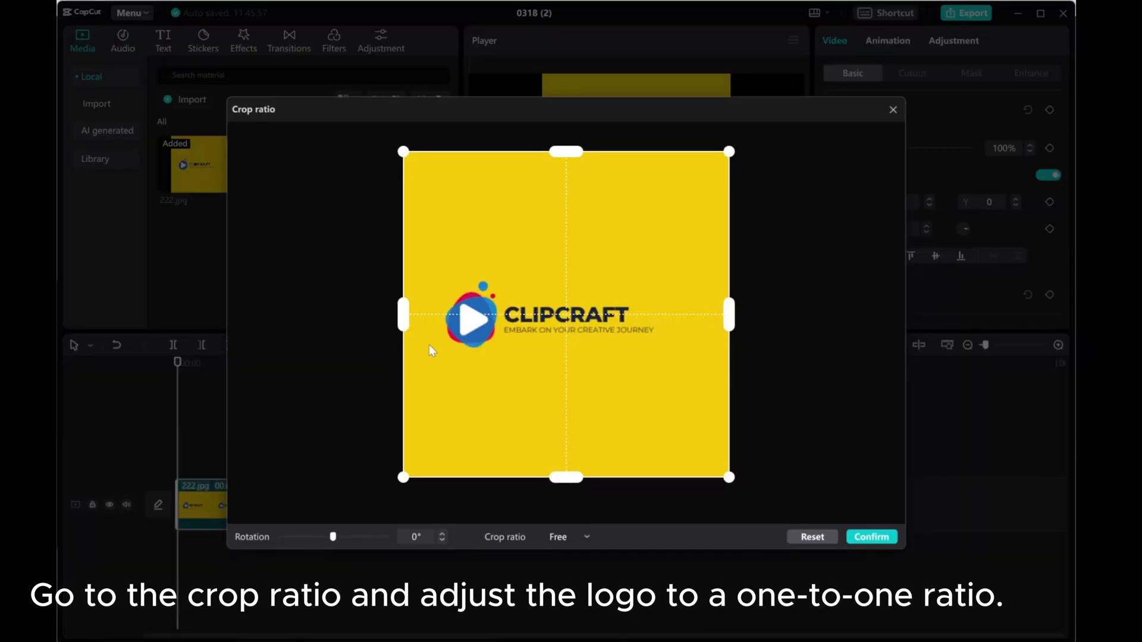
pyautogui.click(585, 538)
pyautogui.click(561, 421)
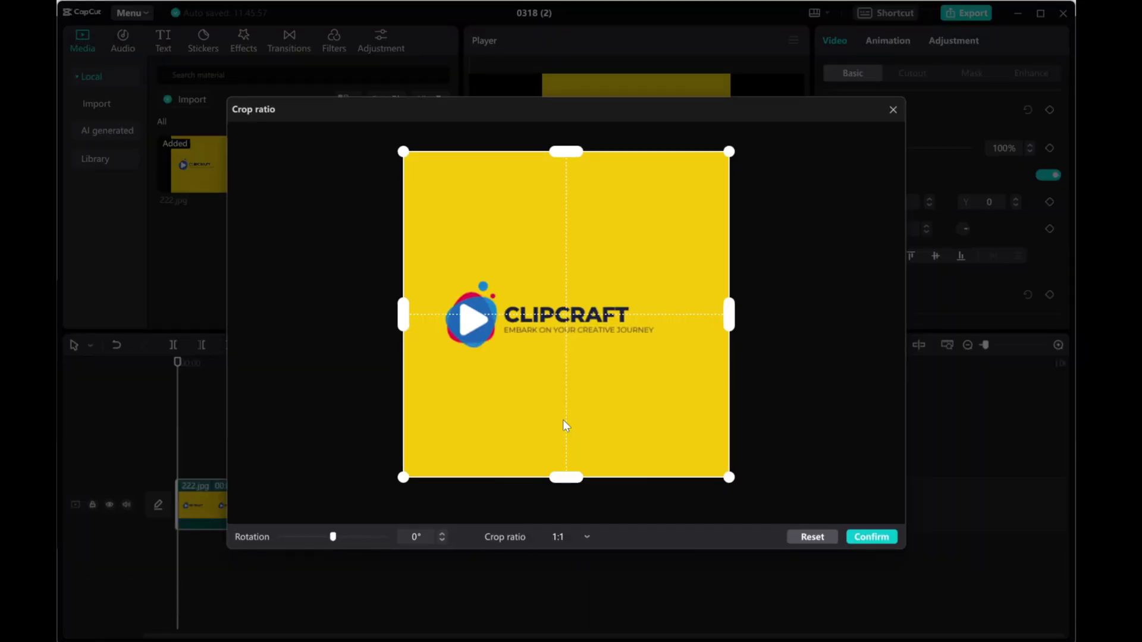
pyautogui.moveTo(403, 151); pyautogui.dragTo(429, 318)
pyautogui.click(871, 536)
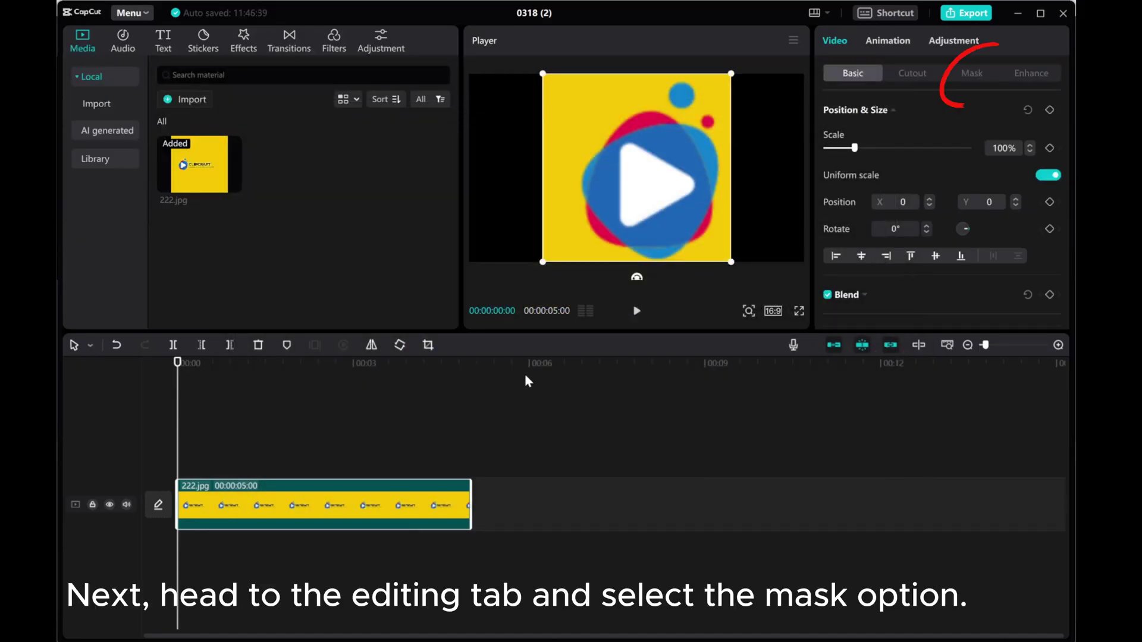
# - Mask the logo to a circle covering the icon and scale it down to 20%
pyautogui.click(968, 76)
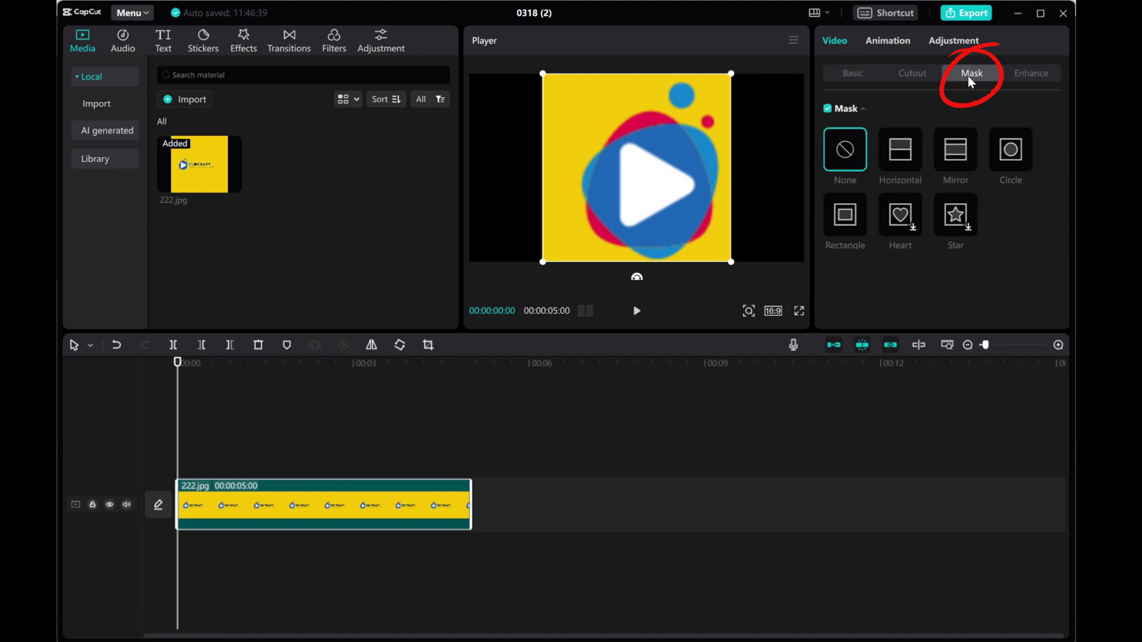
pyautogui.click(1011, 153)
pyautogui.moveTo(583, 122); pyautogui.dragTo(550, 74)
pyautogui.moveTo(629, 192); pyautogui.dragTo(624, 191)
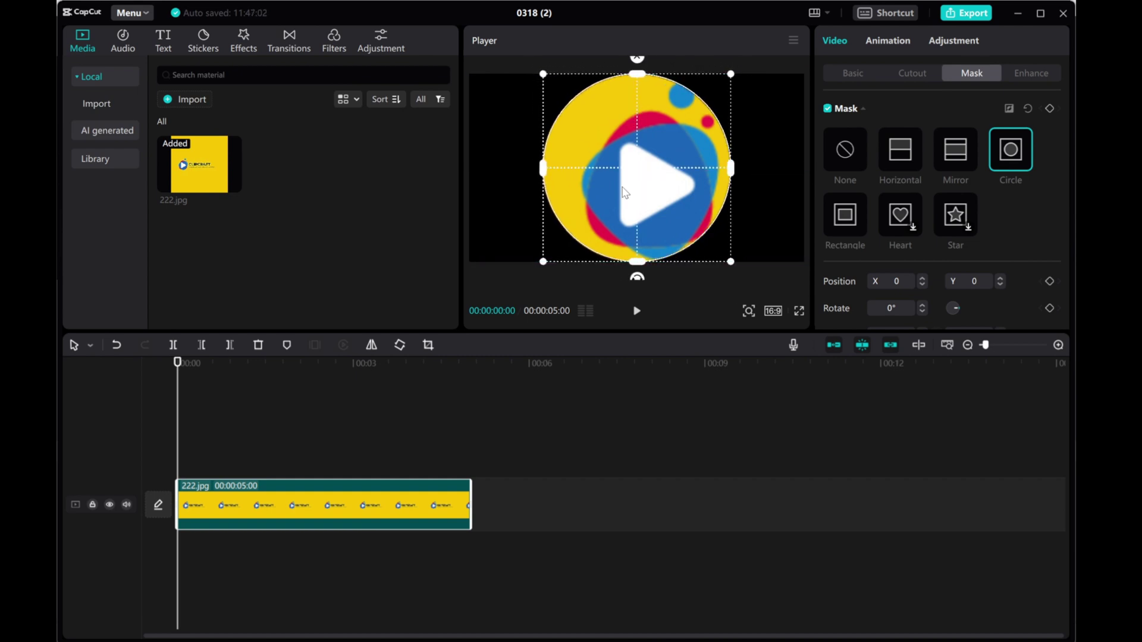
pyautogui.click(846, 73)
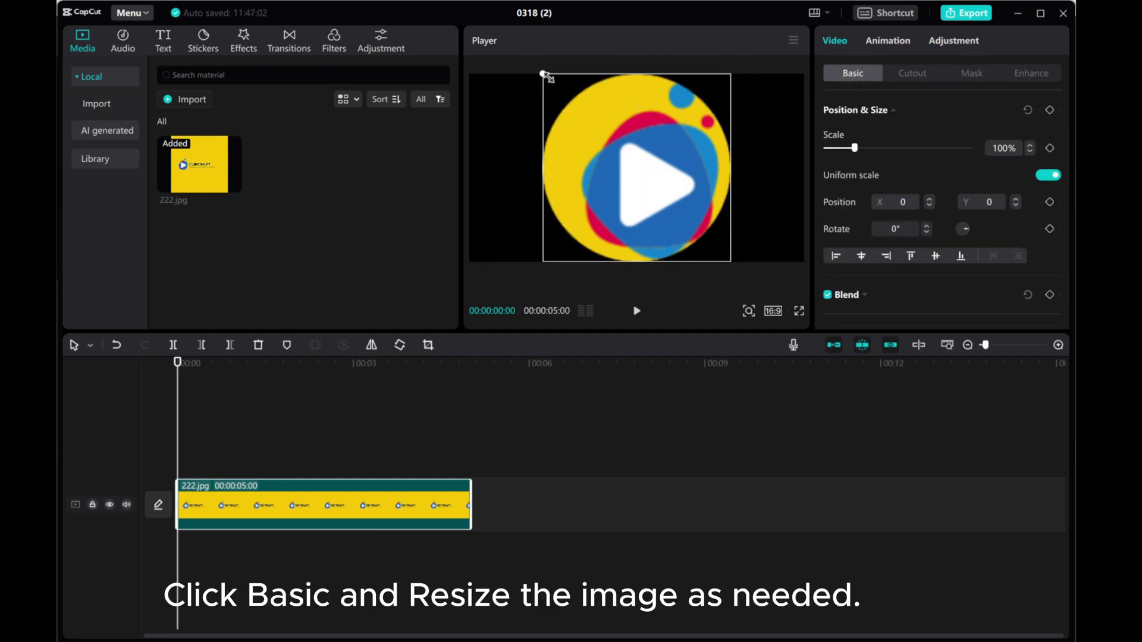
pyautogui.moveTo(543, 74); pyautogui.dragTo(474, 97)
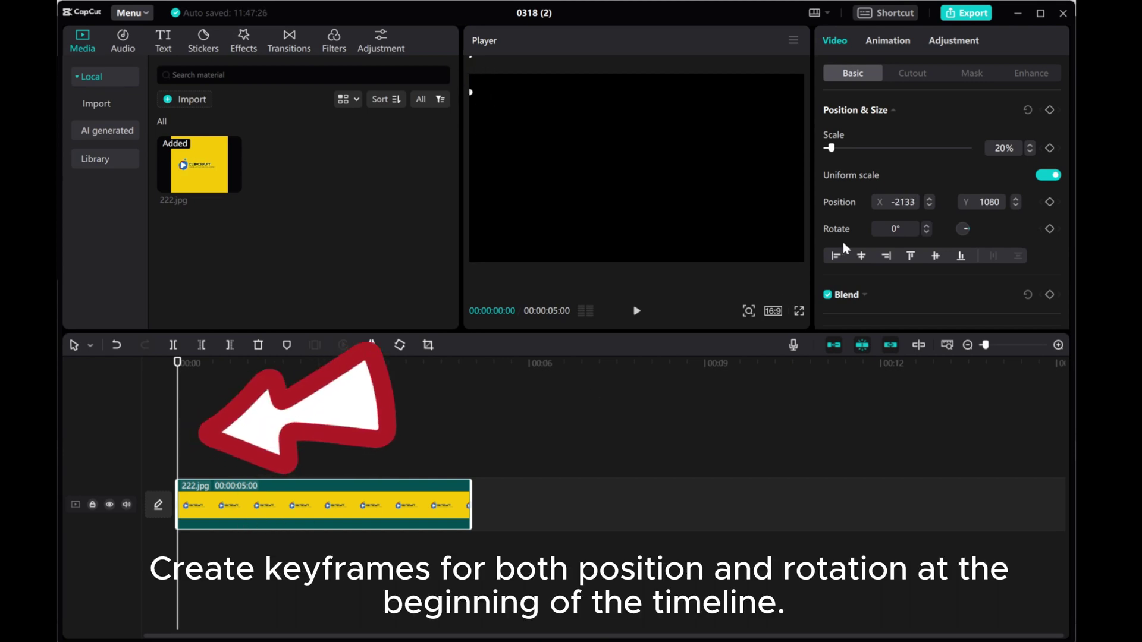
# - Keyframe position and rotation at 0 s, then at 1 s place the logo at X -870, Y -792, rotated 363°
pyautogui.click(1050, 202)
pyautogui.click(1049, 229)
pyautogui.moveTo(179, 368); pyautogui.dragTo(238, 376)
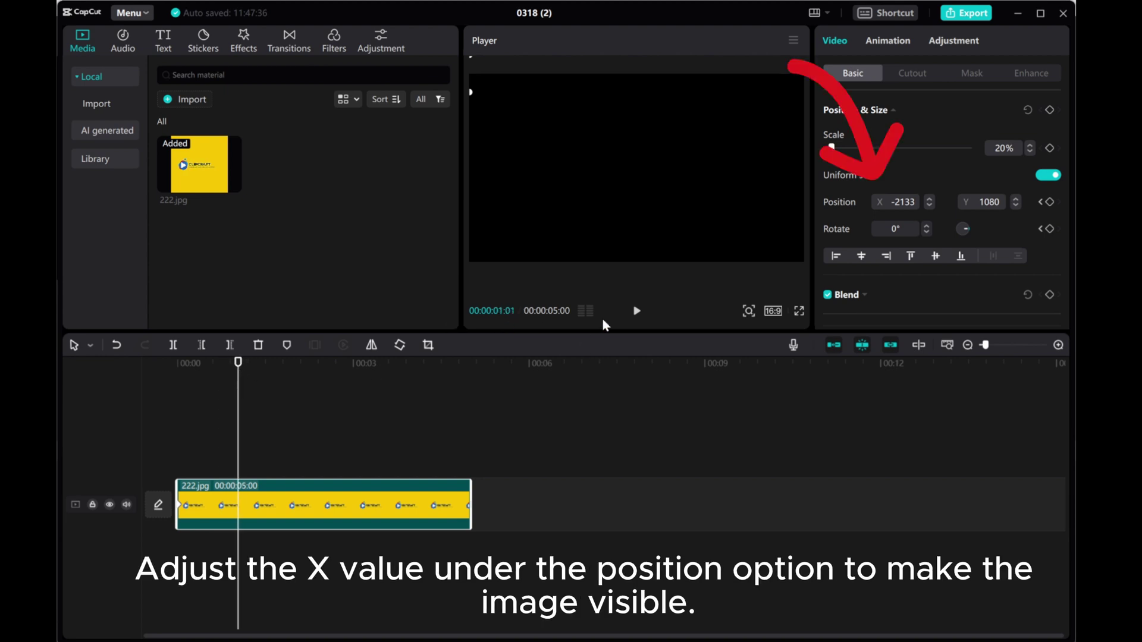
pyautogui.doubleClick(929, 206)
pyautogui.click(929, 206)
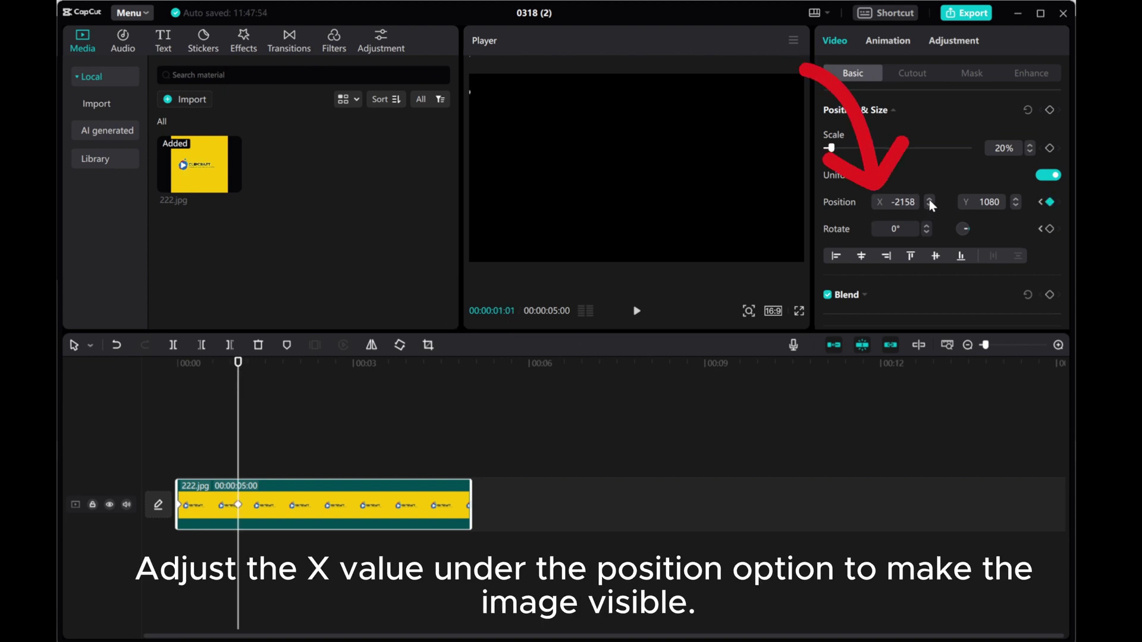
pyautogui.click(929, 199)
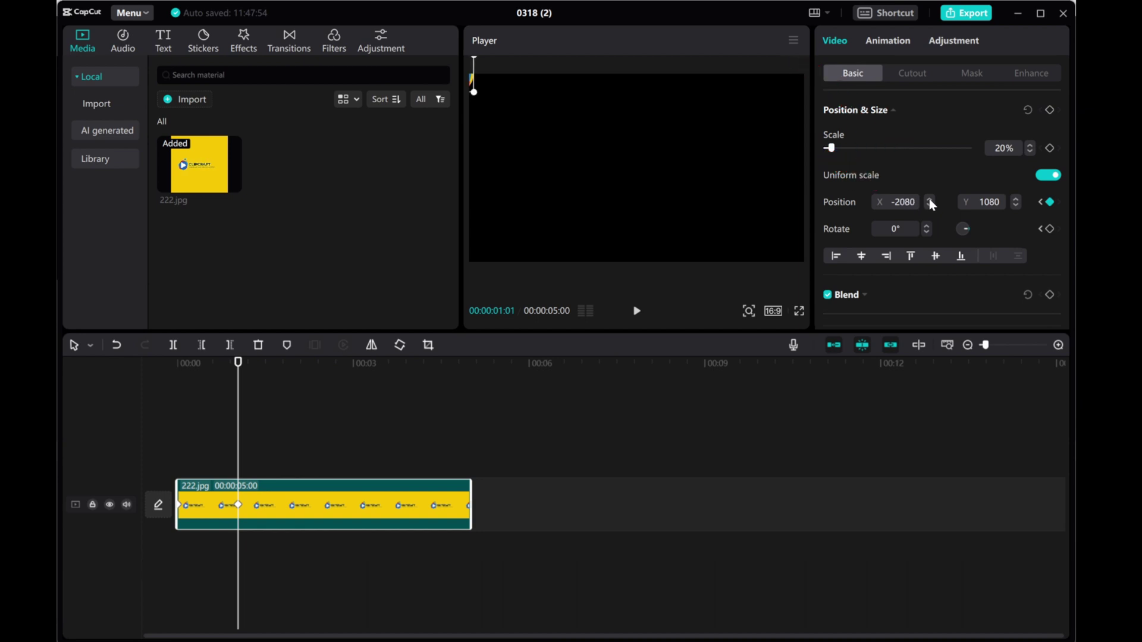
pyautogui.click(929, 199)
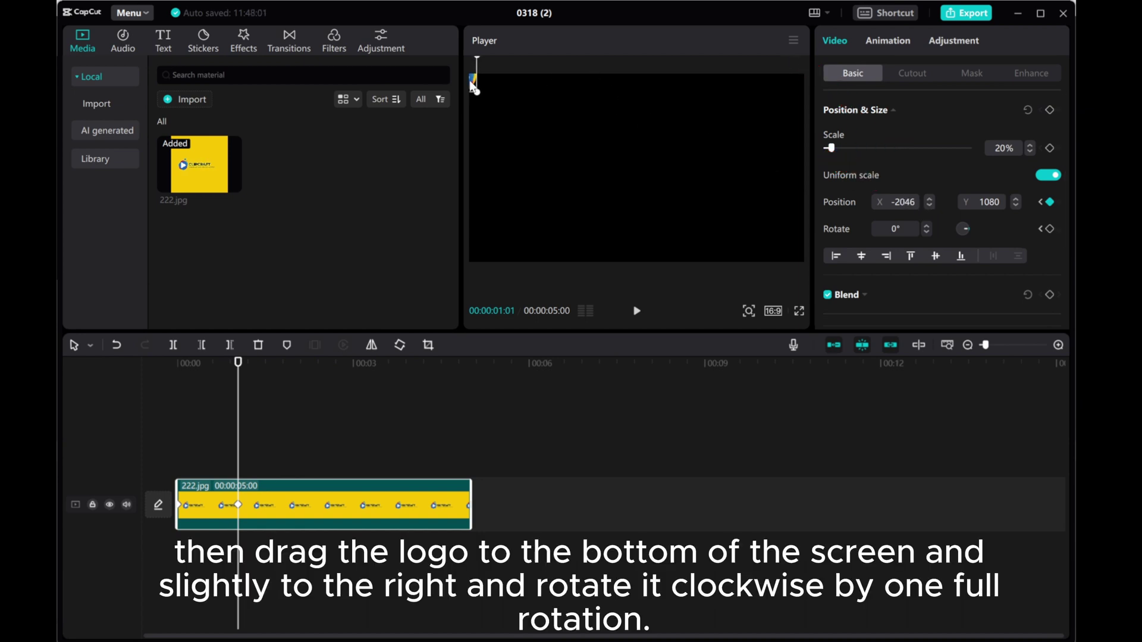
pyautogui.moveTo(475, 88); pyautogui.dragTo(577, 253)
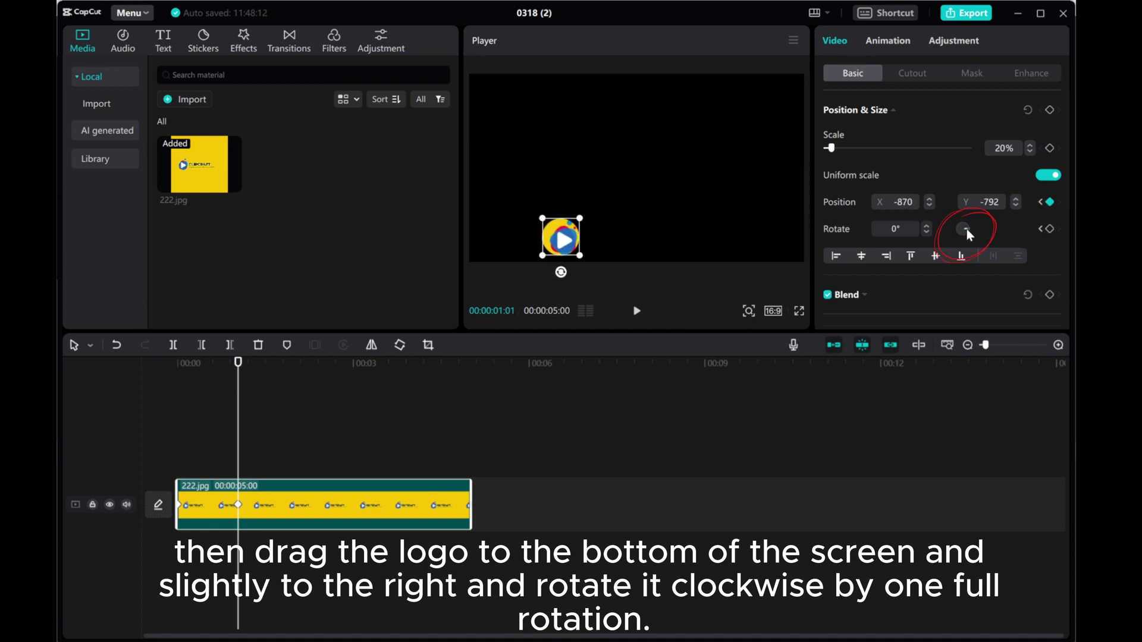
pyautogui.moveTo(966, 230); pyautogui.dragTo(968, 230)
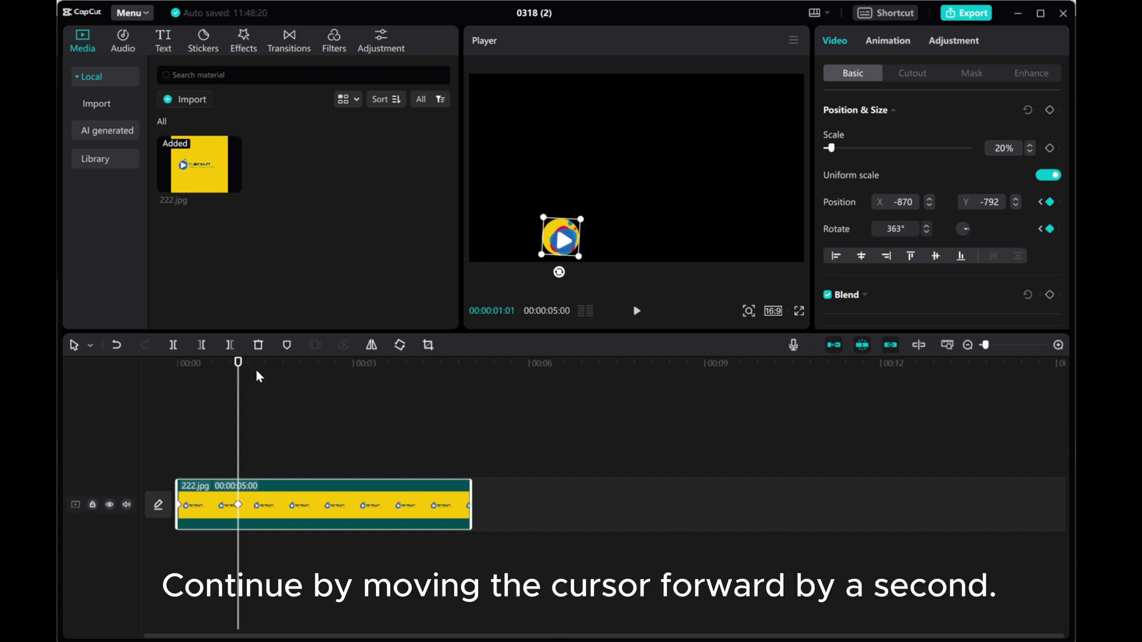
# - Keyframe the spinning logo at the top centre at 2 s and bottom right at 3 s
pyautogui.moveTo(239, 372); pyautogui.dragTo(295, 378)
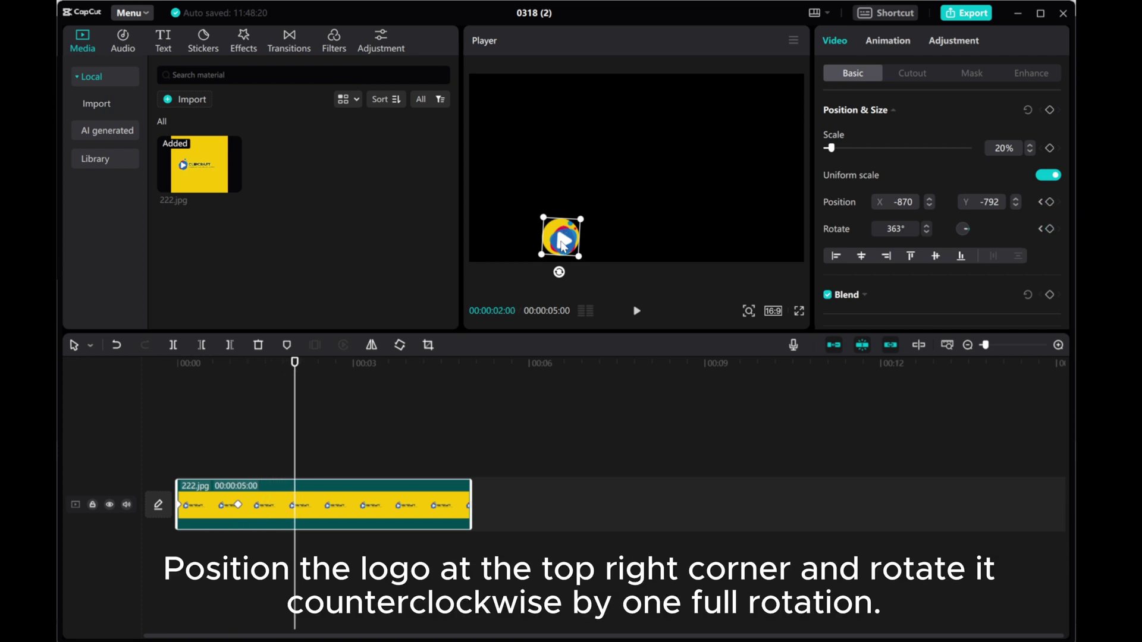
pyautogui.moveTo(563, 244); pyautogui.dragTo(638, 107)
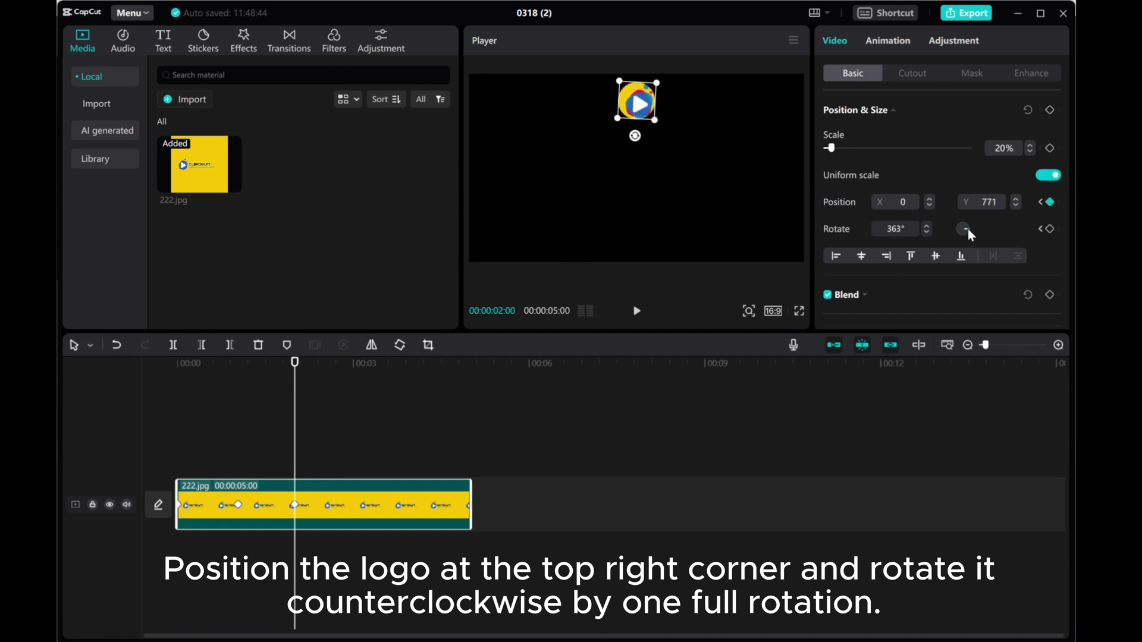
pyautogui.moveTo(968, 229); pyautogui.dragTo(969, 222)
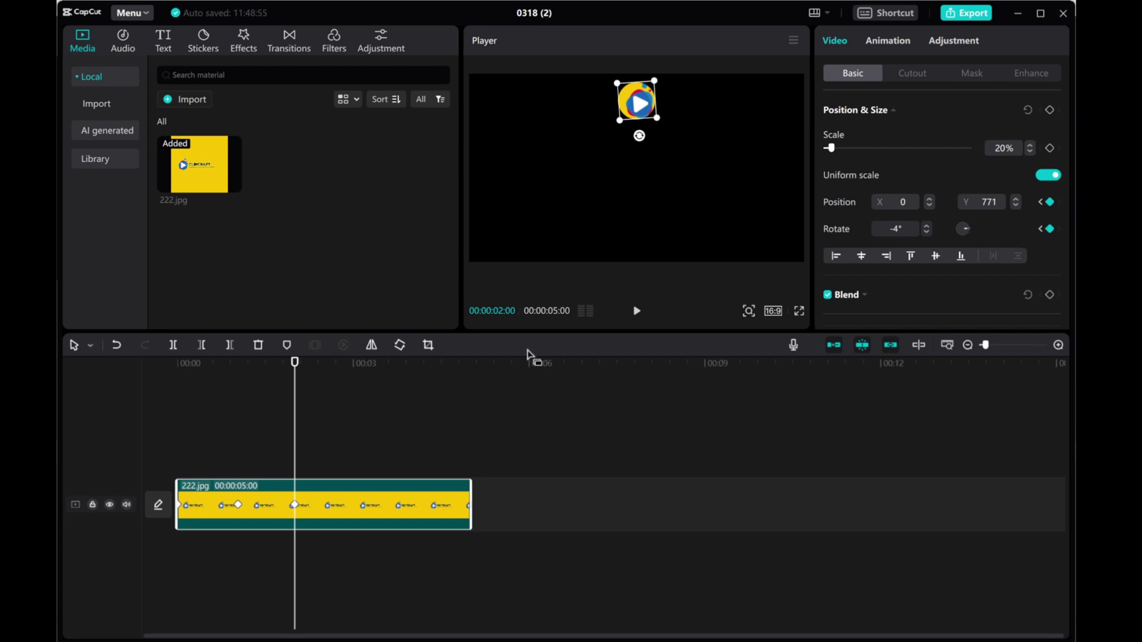
pyautogui.moveTo(295, 370); pyautogui.dragTo(353, 381)
pyautogui.moveTo(640, 107); pyautogui.dragTo(679, 244)
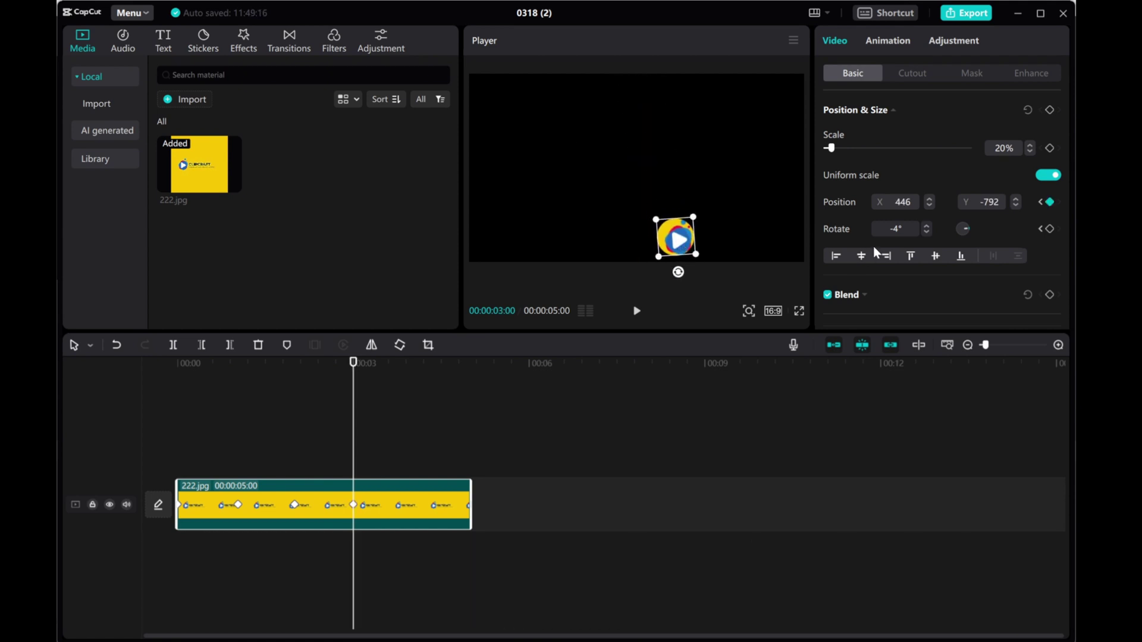
pyautogui.moveTo(968, 229)
pyautogui.mouseDown()
pyautogui.moveTo(960, 222)
pyautogui.moveTo(968, 230)
pyautogui.mouseUp()
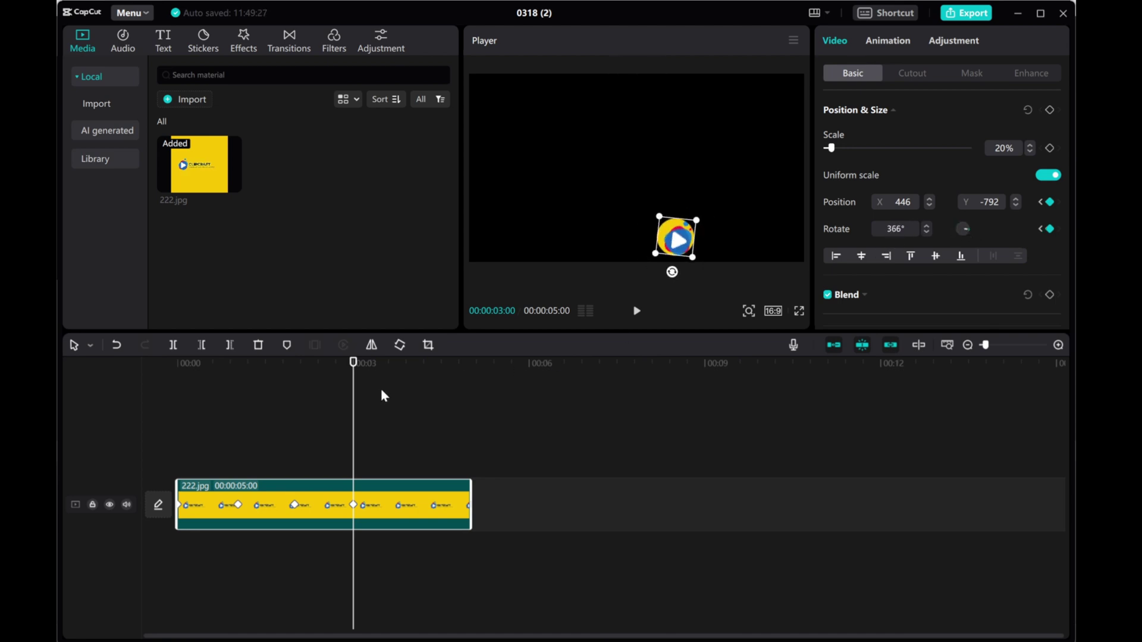
# - Keyframe it up-right near 3.7 s, then off-screen at X 2142, Y 966, 722° at 5 s; preview
pyautogui.click(396, 382)
pyautogui.moveTo(684, 252); pyautogui.dragTo(791, 172)
pyautogui.moveTo(968, 233); pyautogui.dragTo(968, 228)
pyautogui.moveTo(393, 379); pyautogui.dragTo(468, 378)
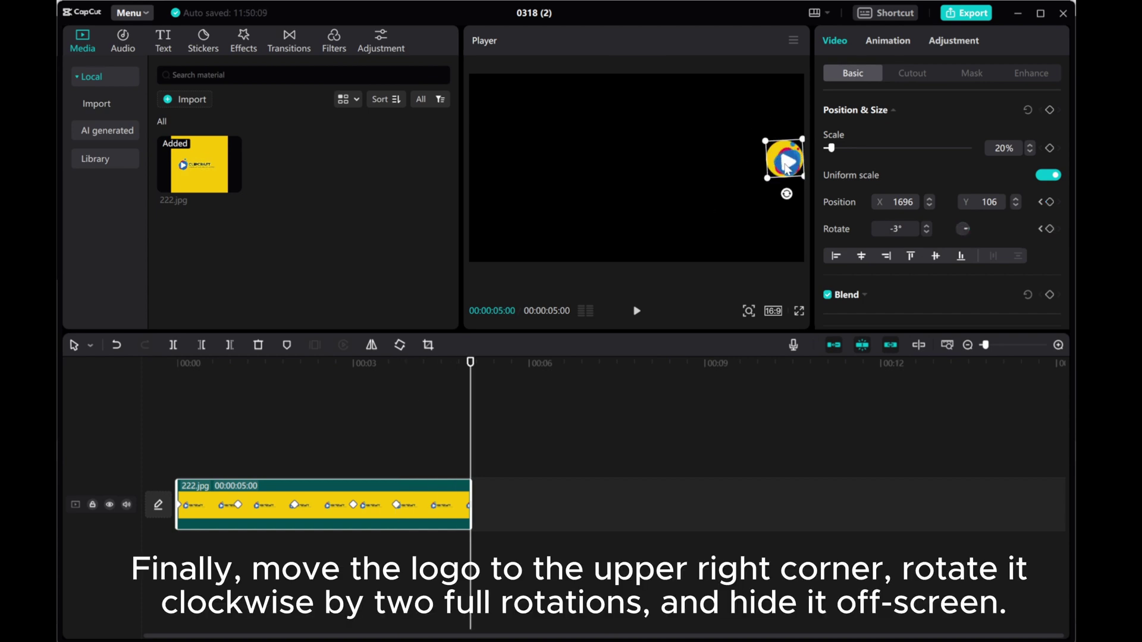
pyautogui.moveTo(785, 169); pyautogui.dragTo(809, 87)
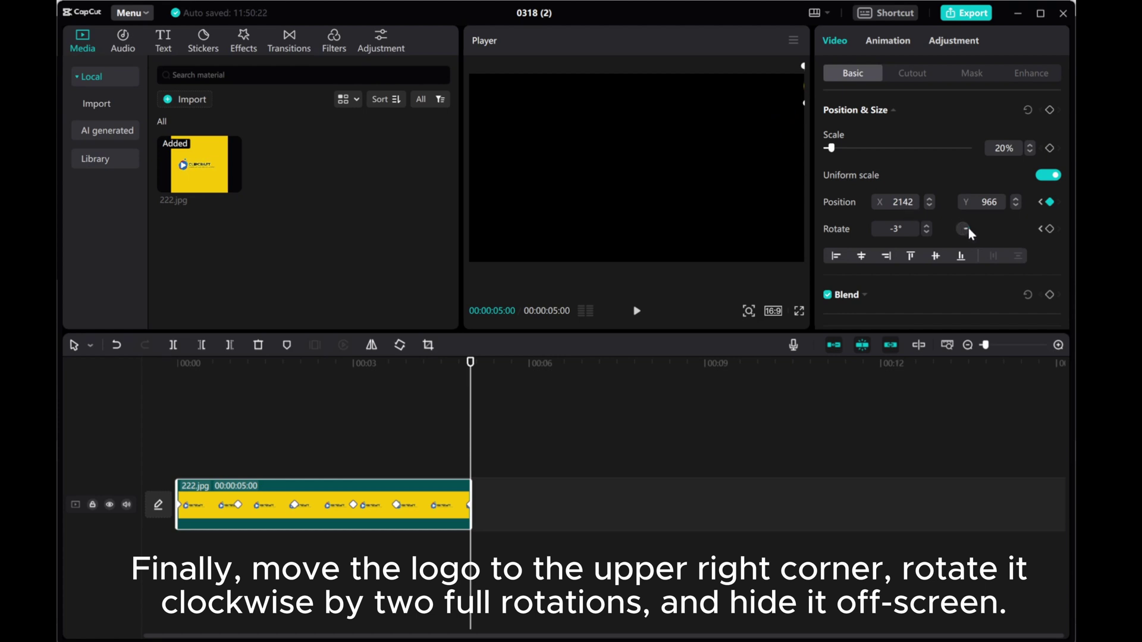
pyautogui.moveTo(968, 227)
pyautogui.mouseDown()
pyautogui.moveTo(959, 223)
pyautogui.moveTo(968, 230)
pyautogui.mouseUp()
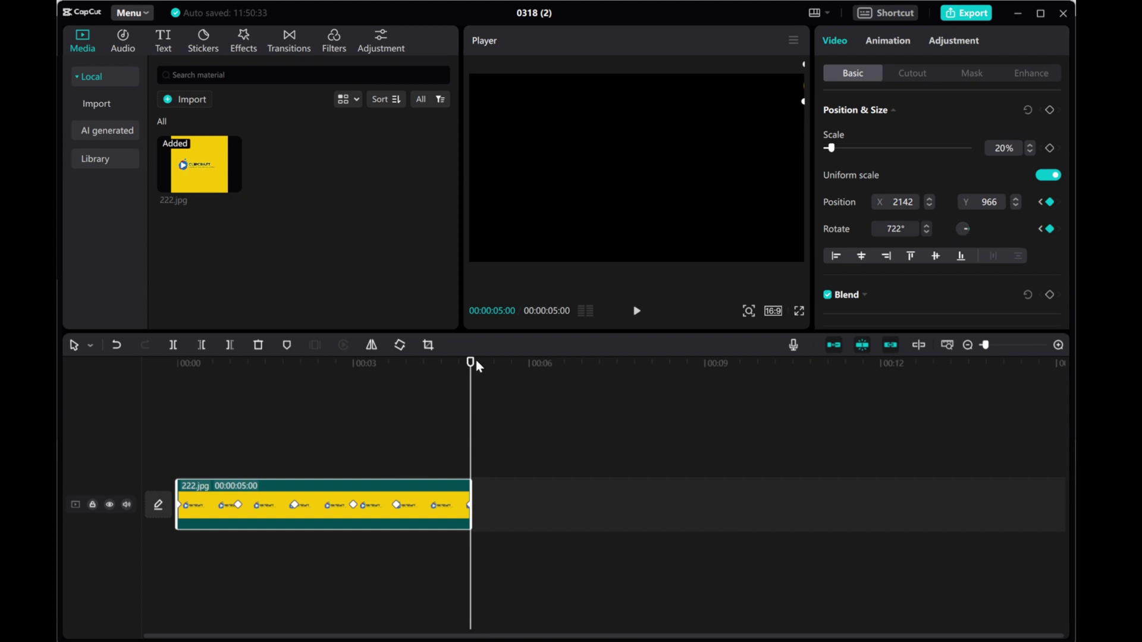
pyautogui.moveTo(476, 360); pyautogui.dragTo(107, 359)
pyautogui.click(636, 310)
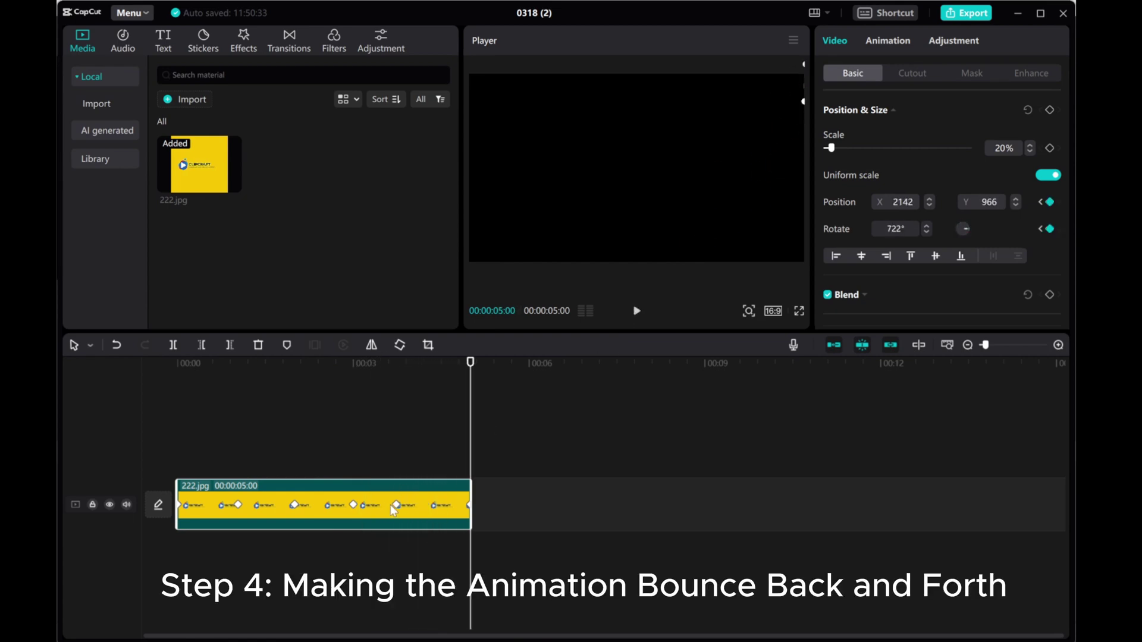
# - Copy the logo clip and paste the duplicate right after the original
pyautogui.rightClick(391, 504)
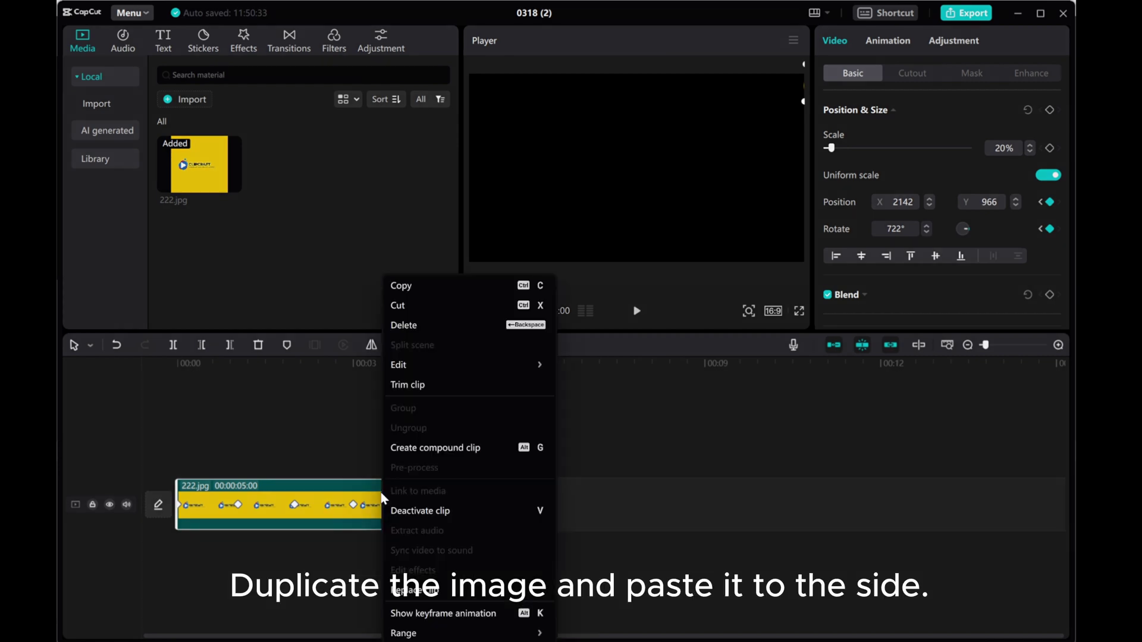
pyautogui.click(400, 285)
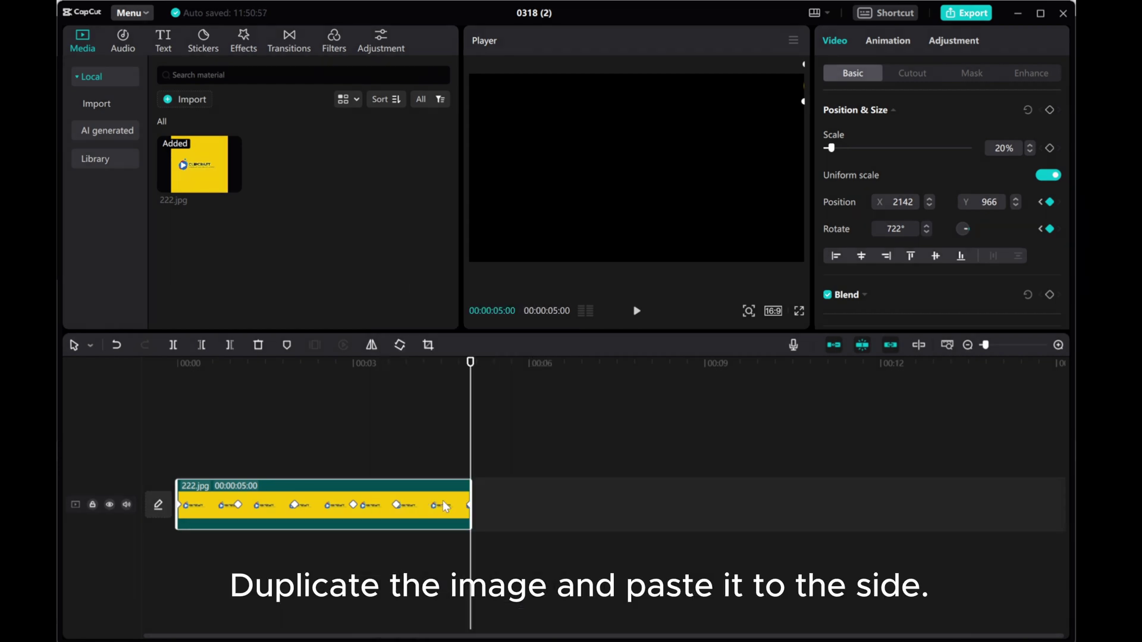
pyautogui.click(512, 503)
pyautogui.rightClick(513, 504)
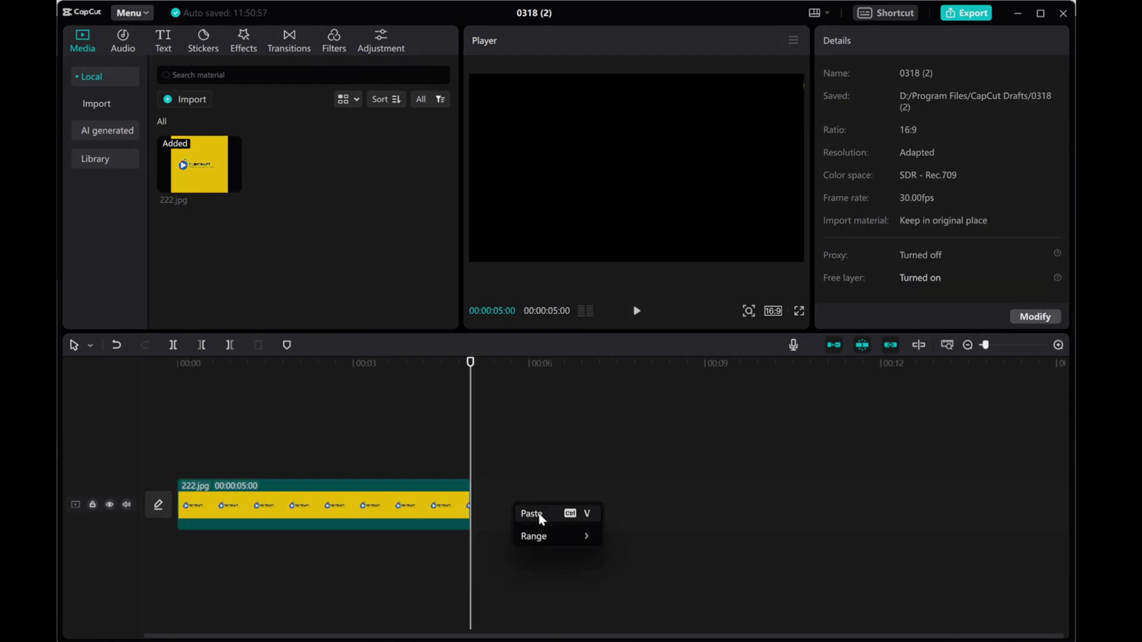
pyautogui.click(532, 512)
pyautogui.moveTo(518, 455); pyautogui.dragTo(522, 508)
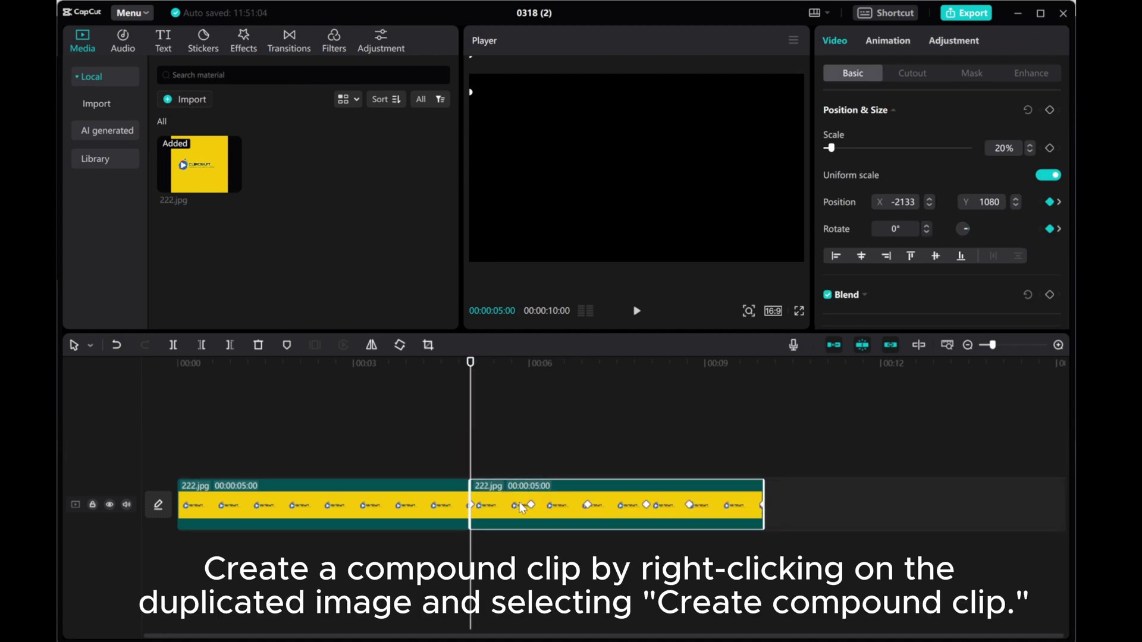
# - Turn the duplicate into a compound clip, reverse it, and play from the start
pyautogui.rightClick(521, 509)
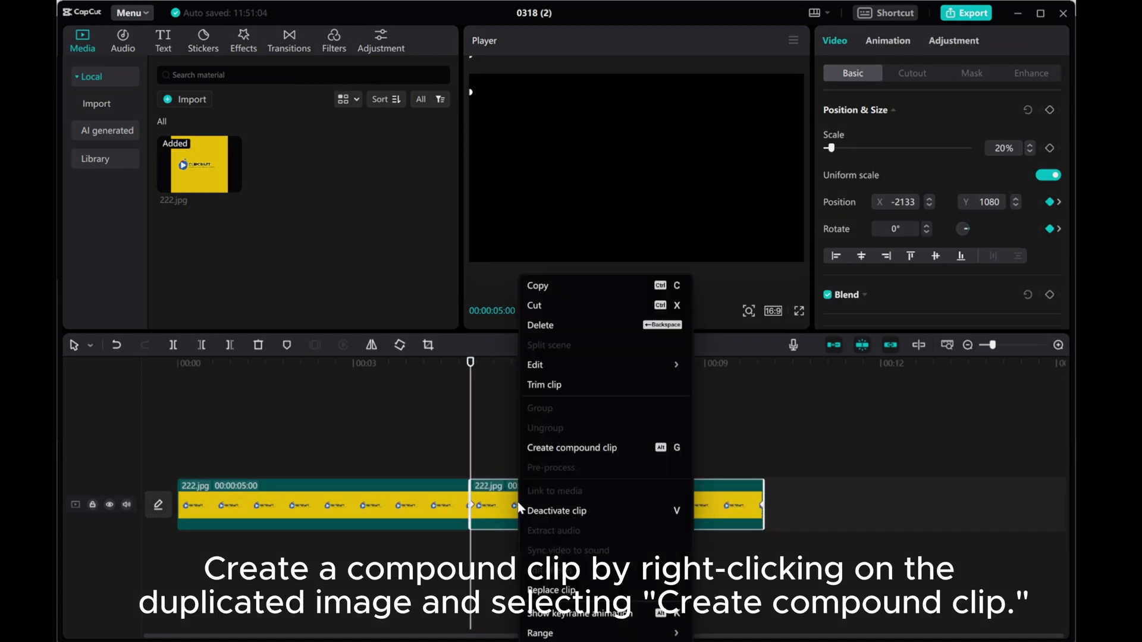
pyautogui.click(524, 447)
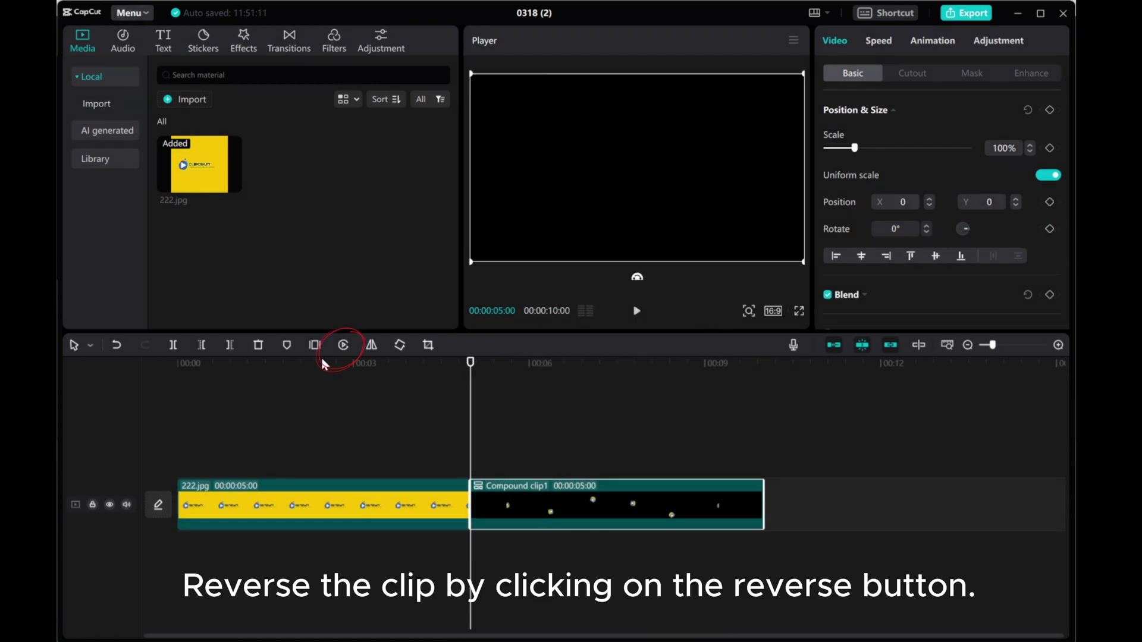
pyautogui.click(344, 350)
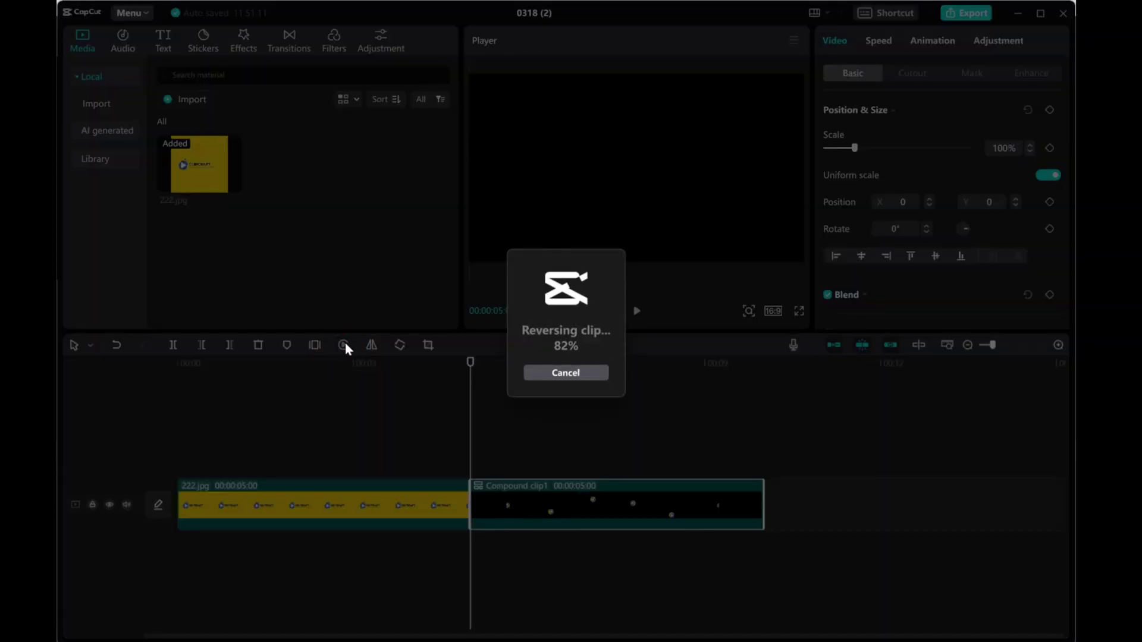
pyautogui.press('Home')
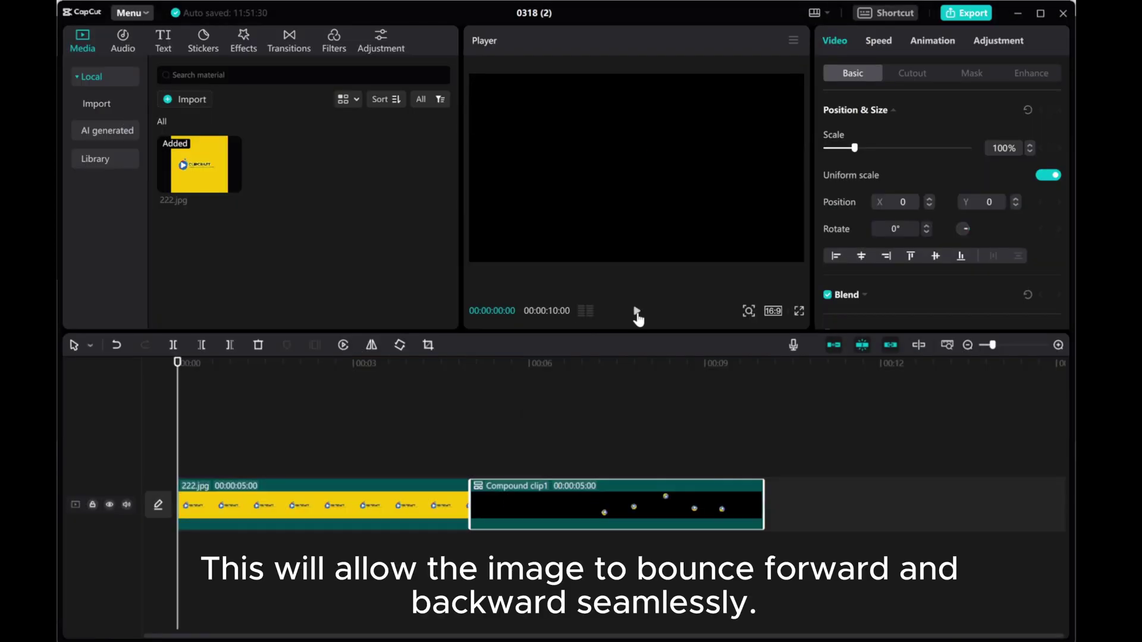
pyautogui.click(637, 314)
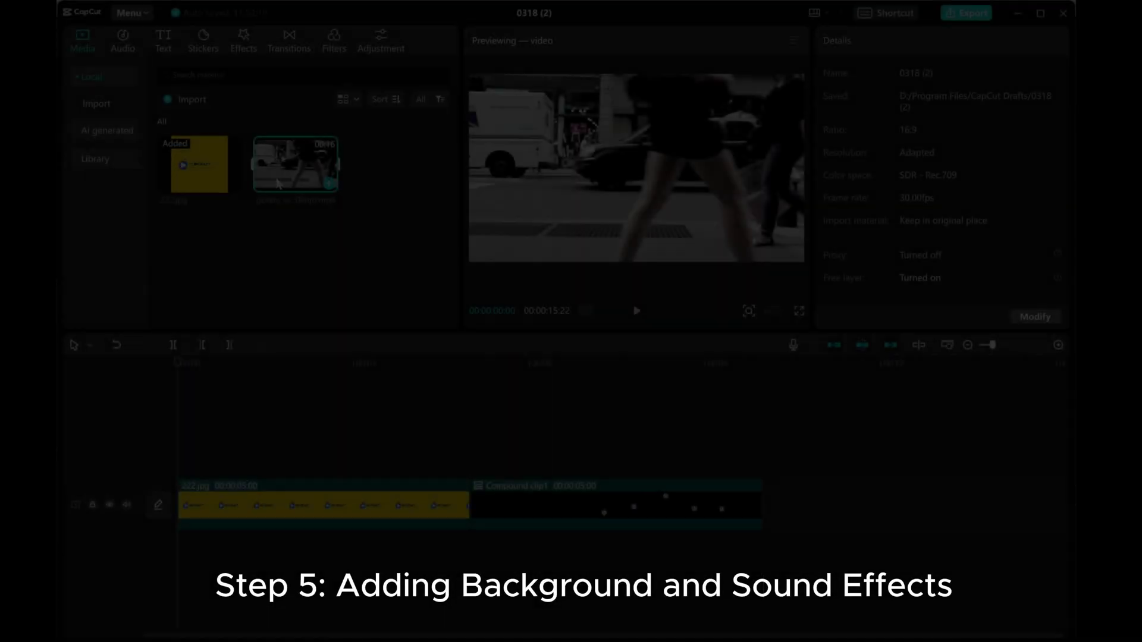
# - Put the pexels street video on the main track with the logo clips above it, and preview
pyautogui.moveTo(295, 164); pyautogui.dragTo(202, 410)
pyautogui.moveTo(238, 505); pyautogui.dragTo(538, 431)
pyautogui.moveTo(265, 491); pyautogui.dragTo(249, 518)
pyautogui.click(637, 311)
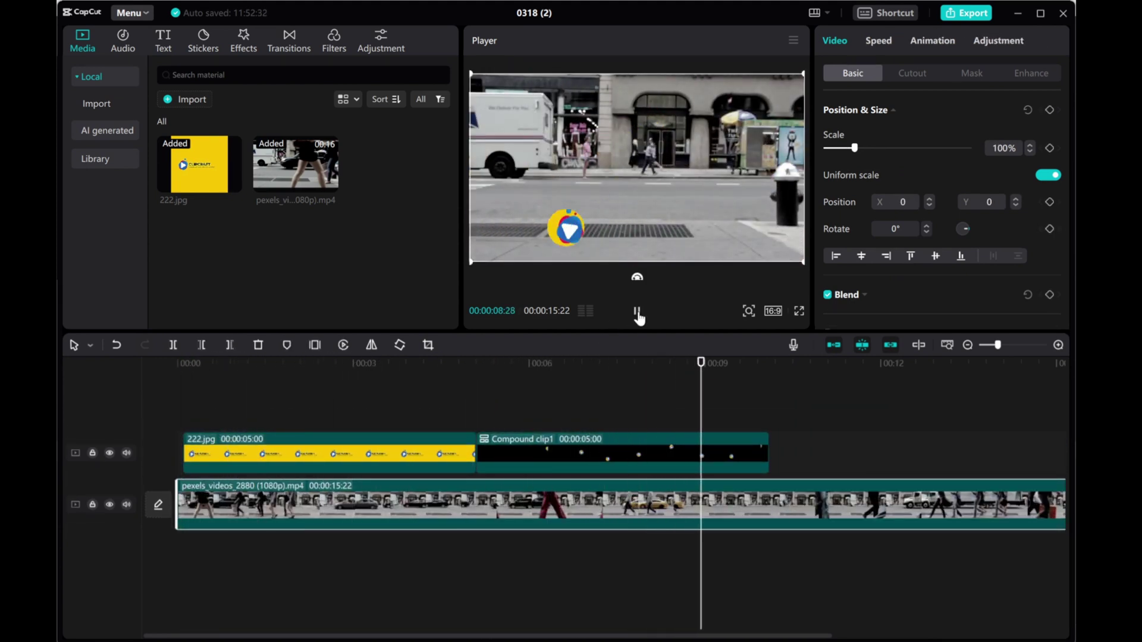
pyautogui.click(637, 311)
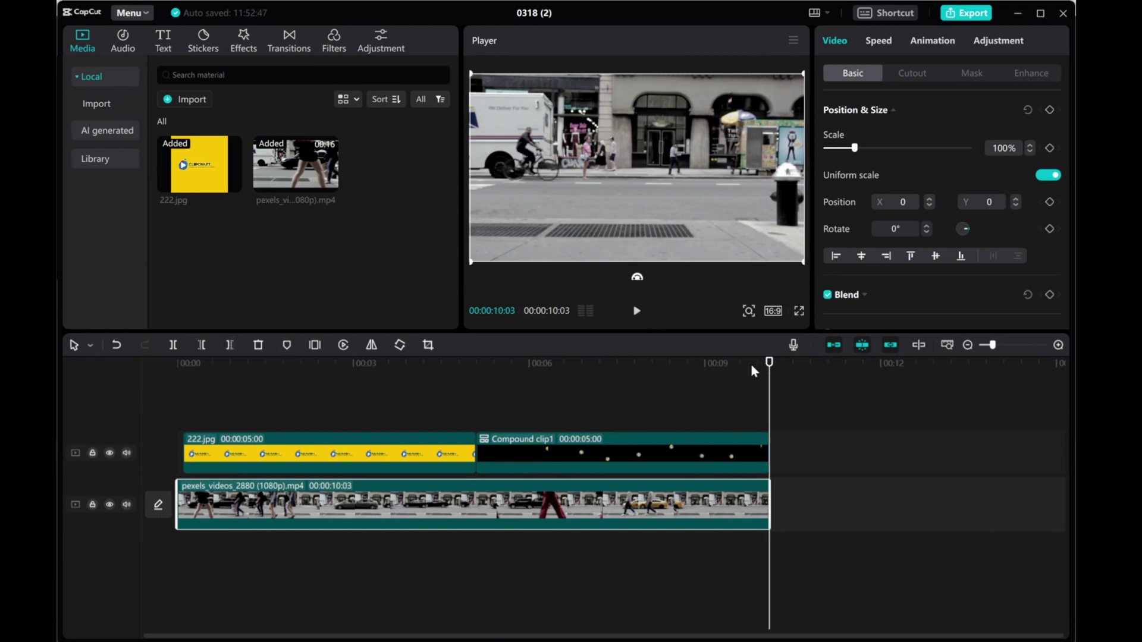
pyautogui.click(636, 310)
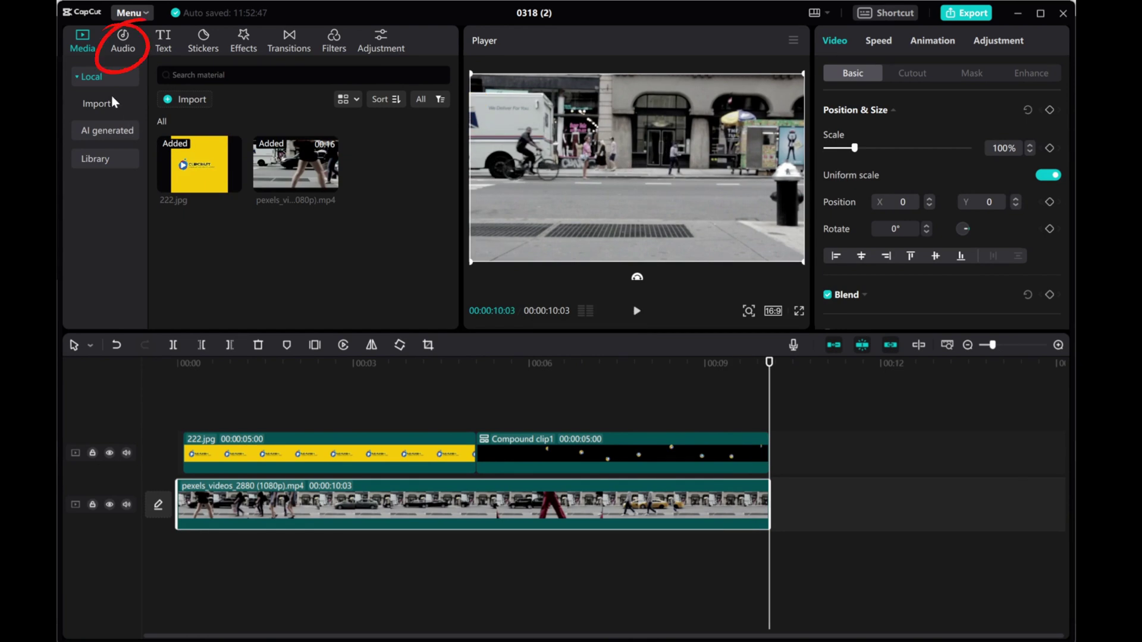
# - Search the audio library for 'ball' and add 'Sound of hitting the ball' to the timeline
pyautogui.click(122, 41)
pyautogui.click(199, 78)
pyautogui.write('ba')
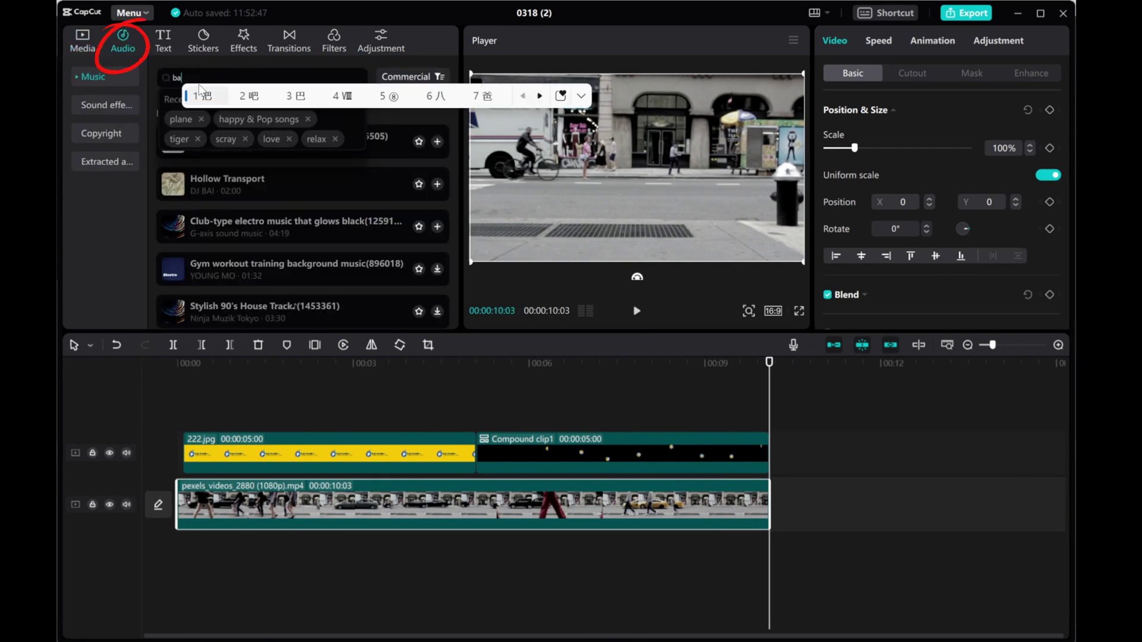
pyautogui.write('ll')
pyautogui.press('Return')
pyautogui.click(252, 159)
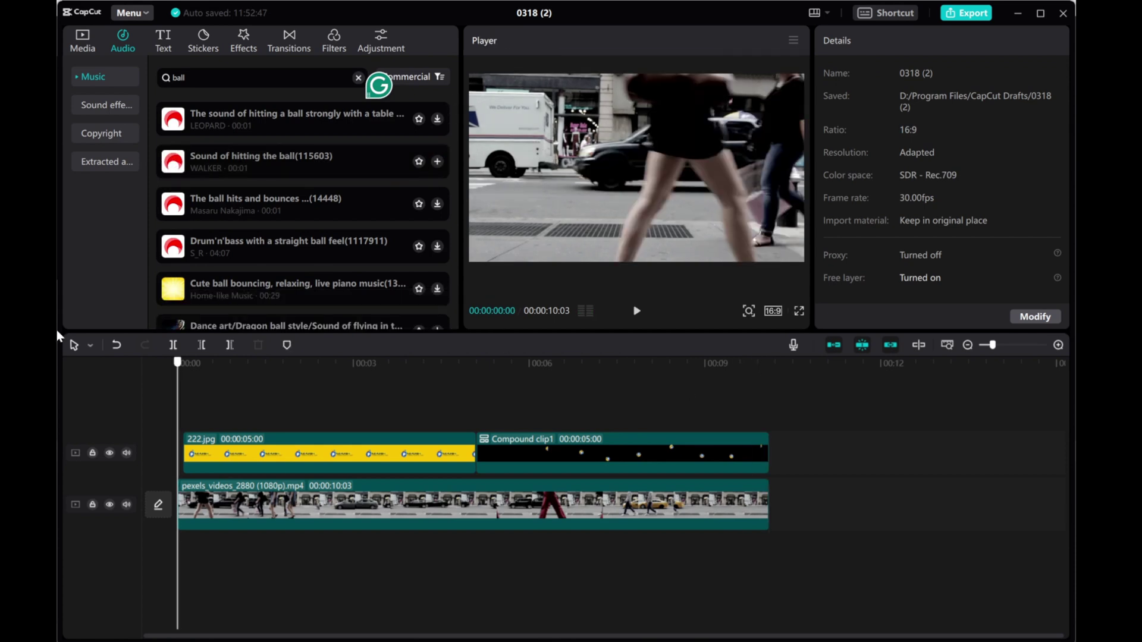
pyautogui.moveTo(283, 452); pyautogui.dragTo(277, 452)
# - Preview the edit and move the ball-hit sound to the logo's first bounce
pyautogui.click(437, 161)
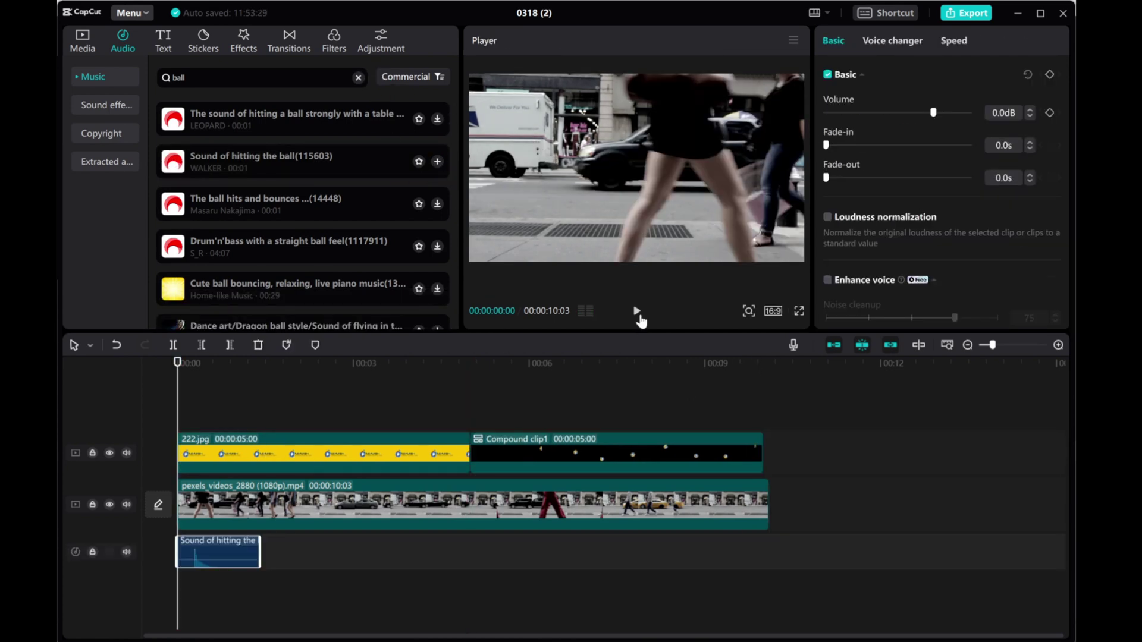
pyautogui.click(635, 311)
pyautogui.click(633, 311)
pyautogui.click(169, 369)
pyautogui.press('space')
pyautogui.press('space')
pyautogui.moveTo(244, 548); pyautogui.dragTo(287, 548)
# - Trim the ball-hit sound to a brief hit around the 2-second mark and copy it
pyautogui.click(294, 384)
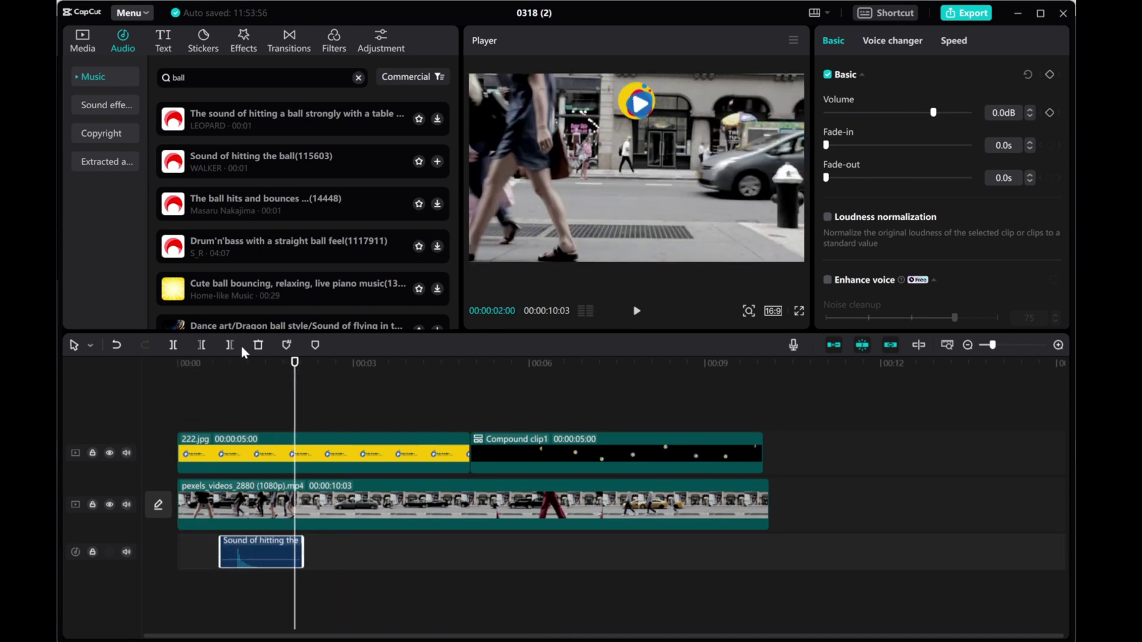
pyautogui.press('w')
pyautogui.moveTo(295, 367); pyautogui.dragTo(231, 368)
pyautogui.press('q')
pyautogui.hotkey('ctrl', 'c')
pyautogui.hotkey('ctrl', 'v')
# - Paste copies of the ball-hit sound at each following bounce of the logo
pyautogui.click(298, 370)
pyautogui.moveTo(311, 554); pyautogui.dragTo(305, 554)
pyautogui.press('space')
pyautogui.press('space')
pyautogui.hotkey('ctrl', 'v')
pyautogui.moveTo(359, 380); pyautogui.dragTo(398, 378)
pyautogui.hotkey('ctrl', 'v')
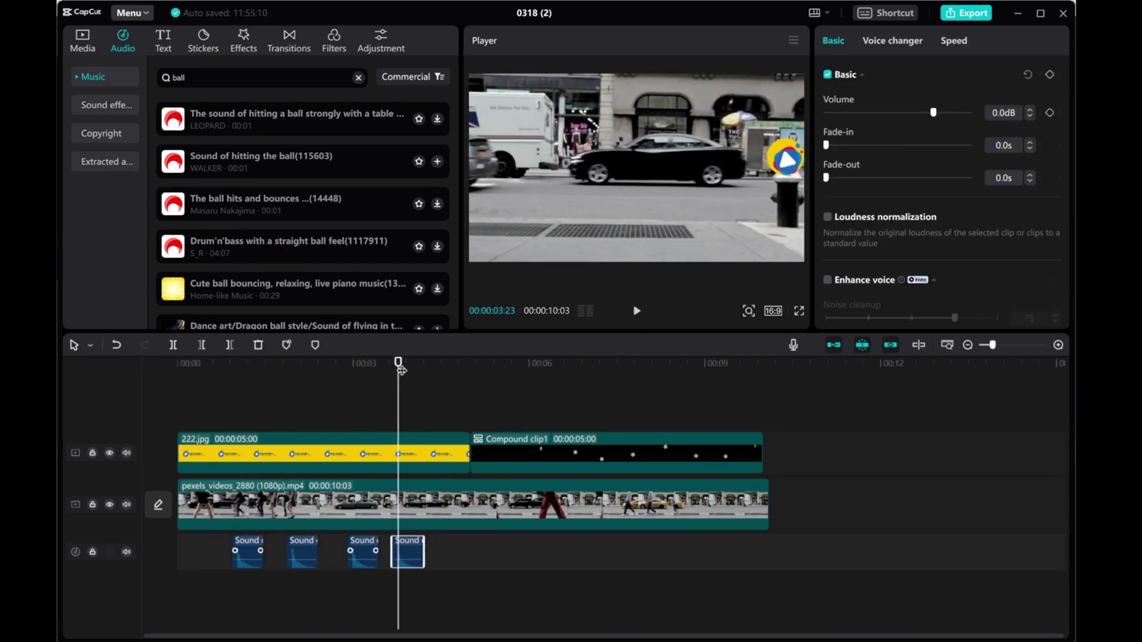
pyautogui.moveTo(190, 380); pyautogui.dragTo(741, 369)
pyautogui.hotkey('ctrl', 'v')
# - Paste one more copy, delete the extra last sound clip, and play the whole sequence
pyautogui.click(581, 380)
pyautogui.hotkey('ctrl', 'v')
pyautogui.hotkey('ctrl', 'v')
pyautogui.hotkey('ctrl', 'v')
pyautogui.hotkey('ctrl', 'v')
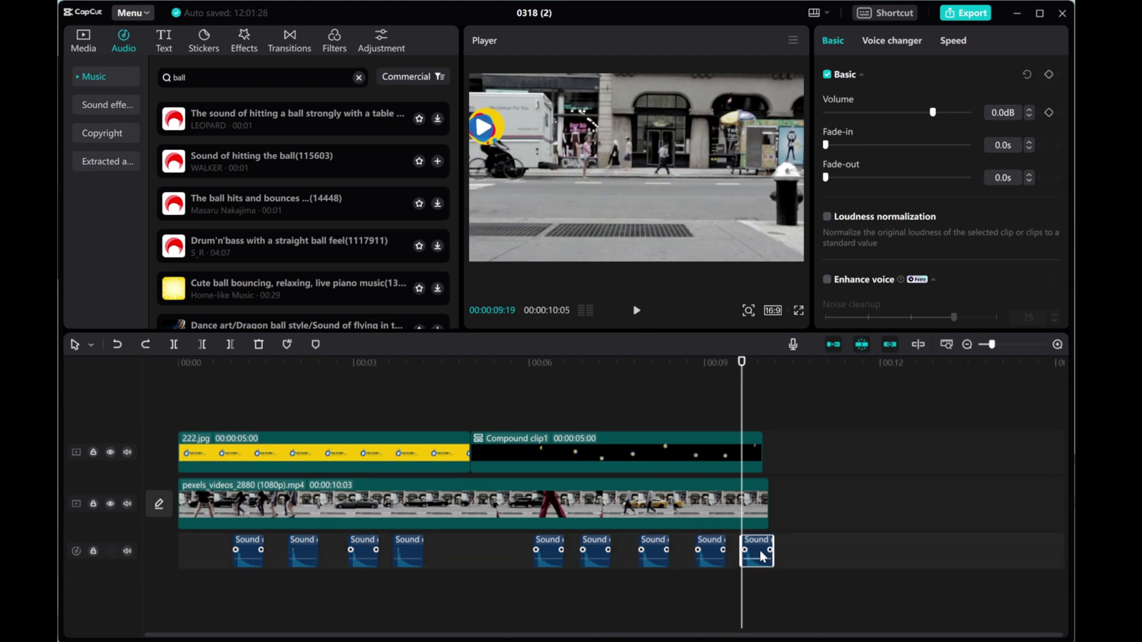
pyautogui.press('Delete')
pyautogui.press('Home')
pyautogui.click(636, 310)
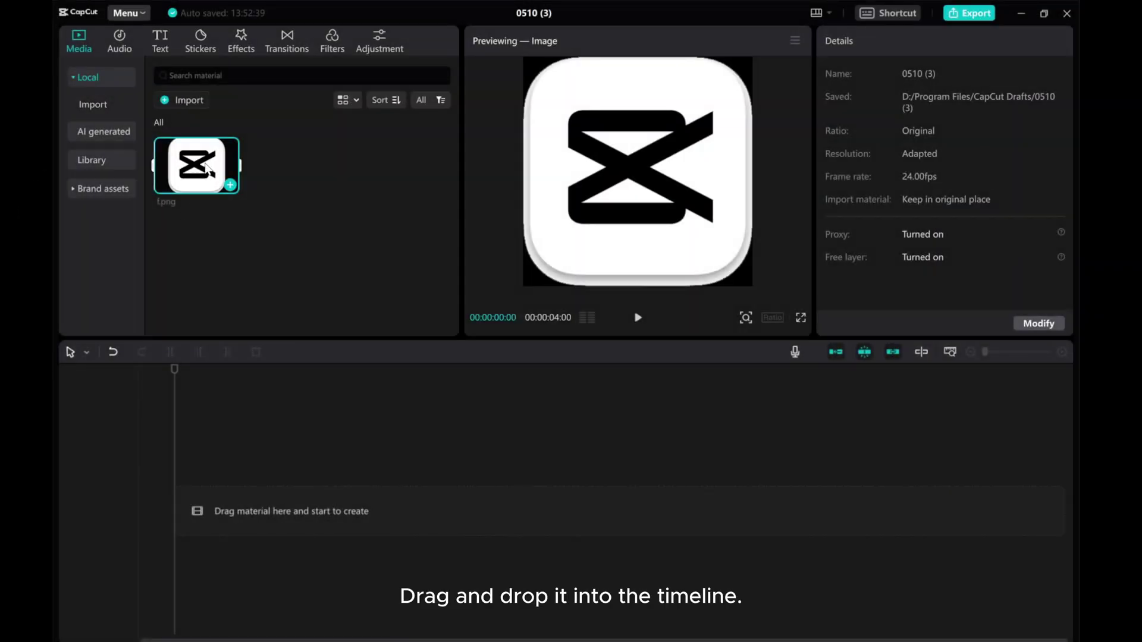
# - Place f.png on the timeline, set the canvas to 16:9, and shrink the logo to 77%
pyautogui.moveTo(202, 170); pyautogui.dragTo(199, 515)
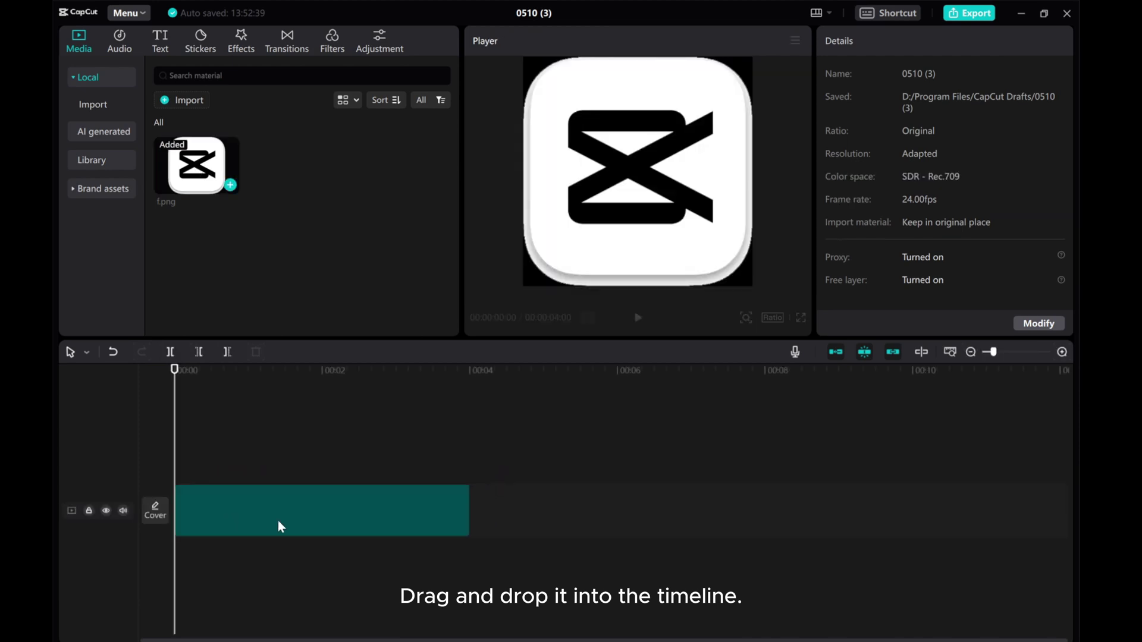
pyautogui.click(773, 317)
pyautogui.click(797, 367)
pyautogui.moveTo(736, 267); pyautogui.dragTo(709, 238)
# - Apply the Party effect Neon Outline to the logo clip and stretch it over its full length
pyautogui.click(242, 47)
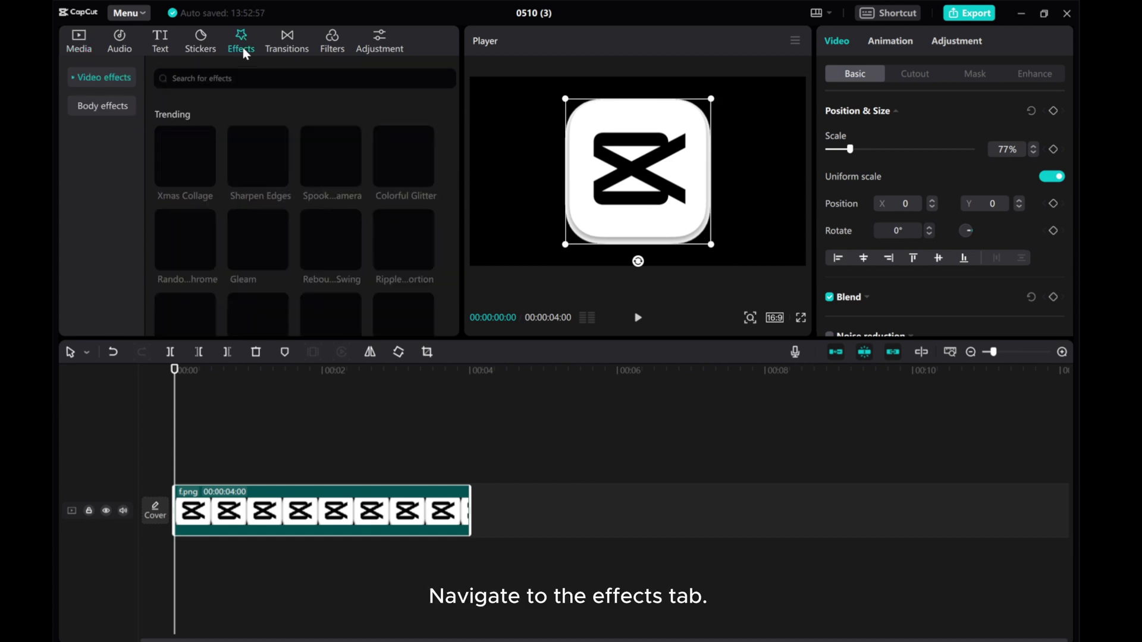
pyautogui.click(73, 77)
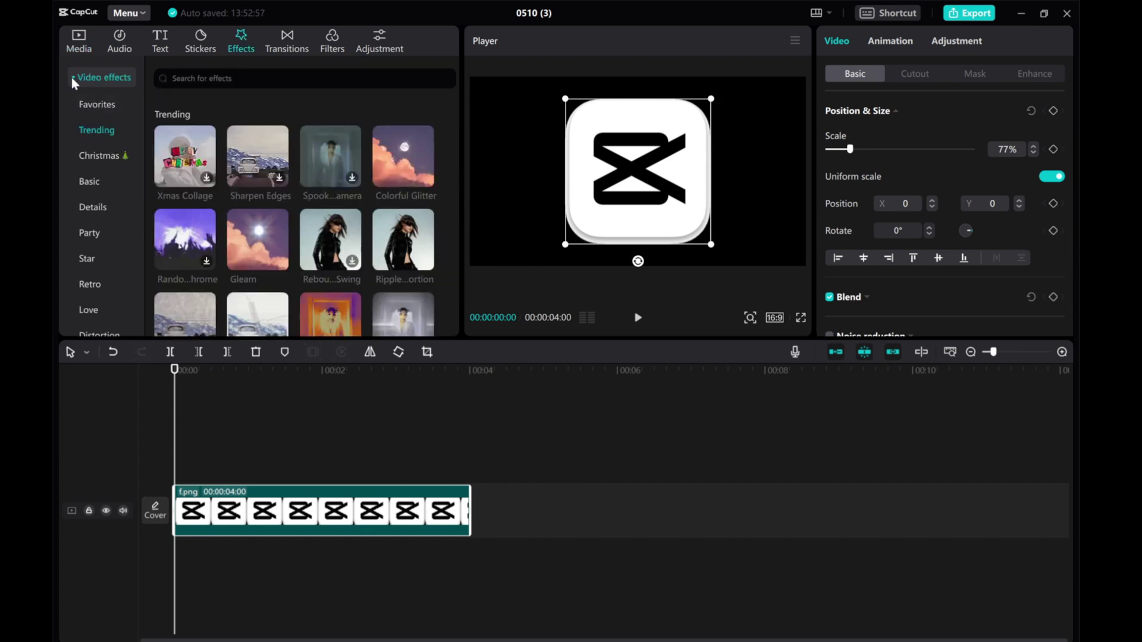
pyautogui.click(90, 232)
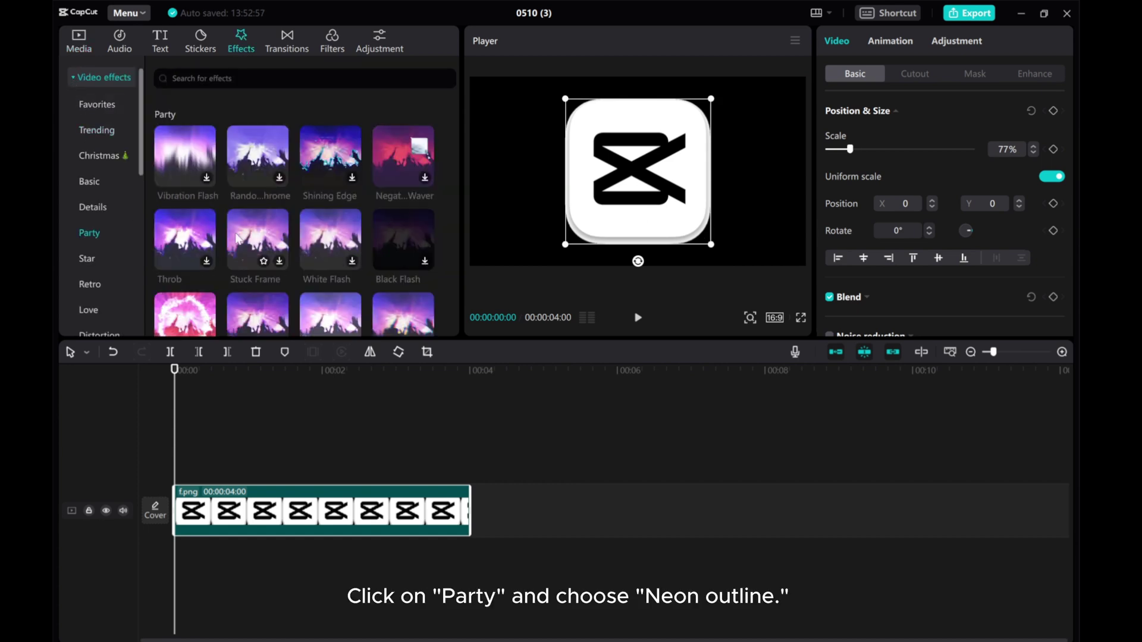
pyautogui.scroll(-3, 262, 243)
pyautogui.scroll(-3, 261, 242)
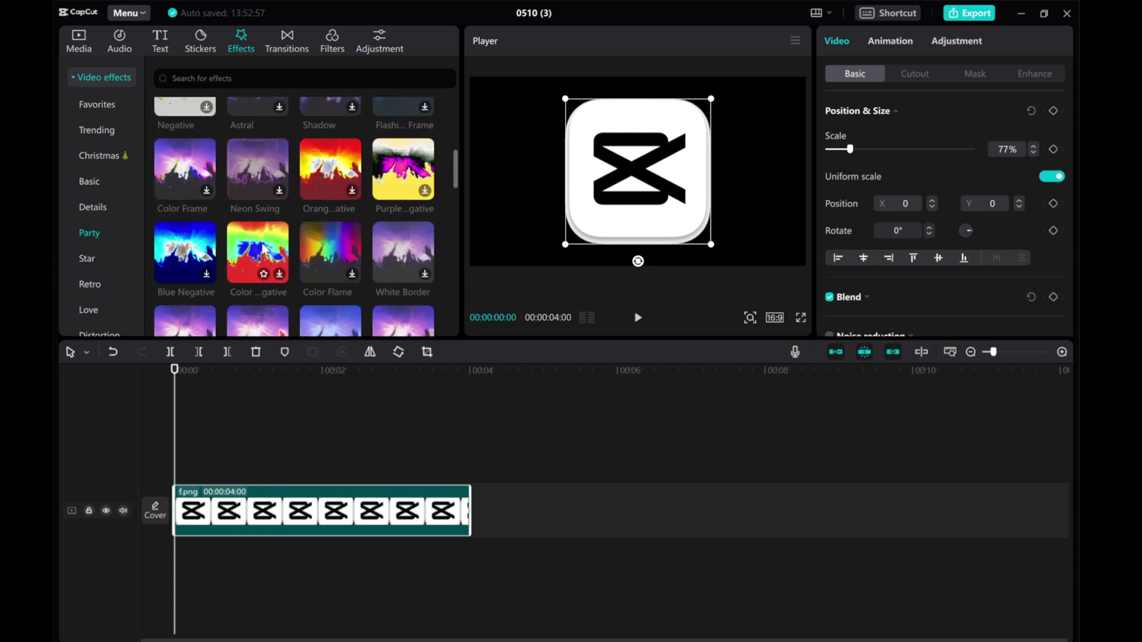
pyautogui.scroll(-1, 262, 244)
pyautogui.scroll(-3, 262, 244)
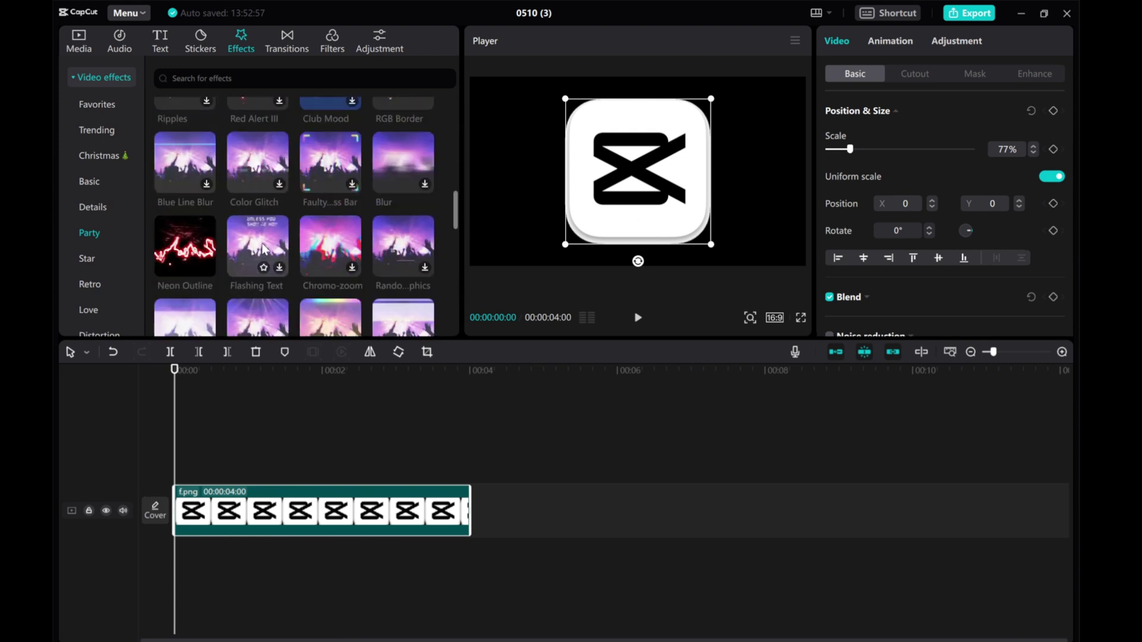
pyautogui.moveTo(176, 253)
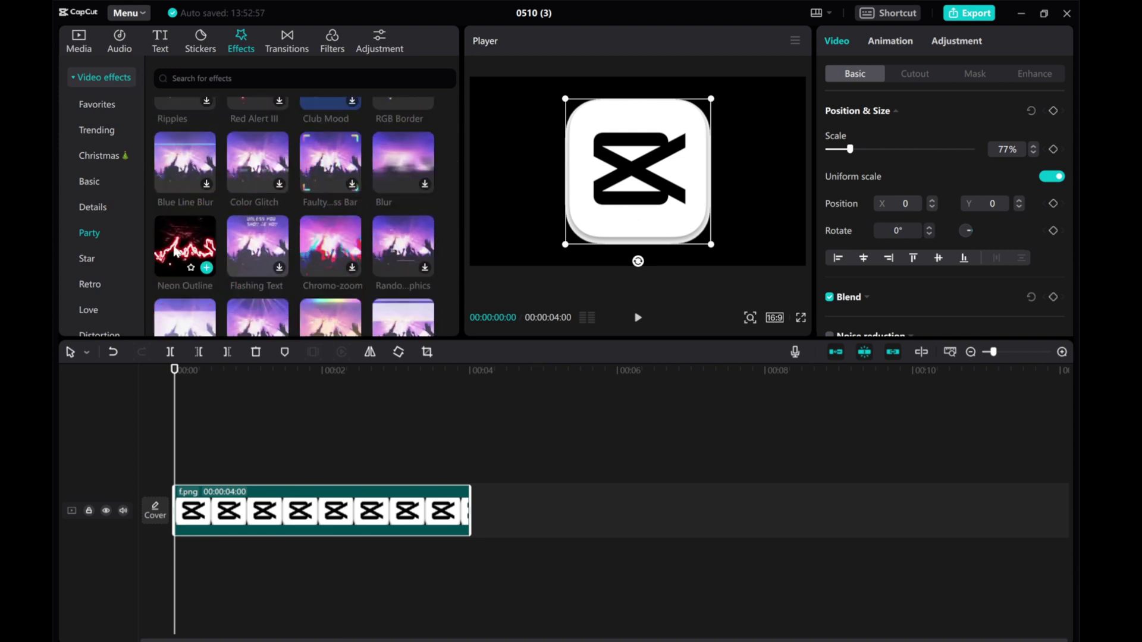
pyautogui.moveTo(175, 253); pyautogui.dragTo(177, 470)
pyautogui.moveTo(415, 471); pyautogui.dragTo(469, 471)
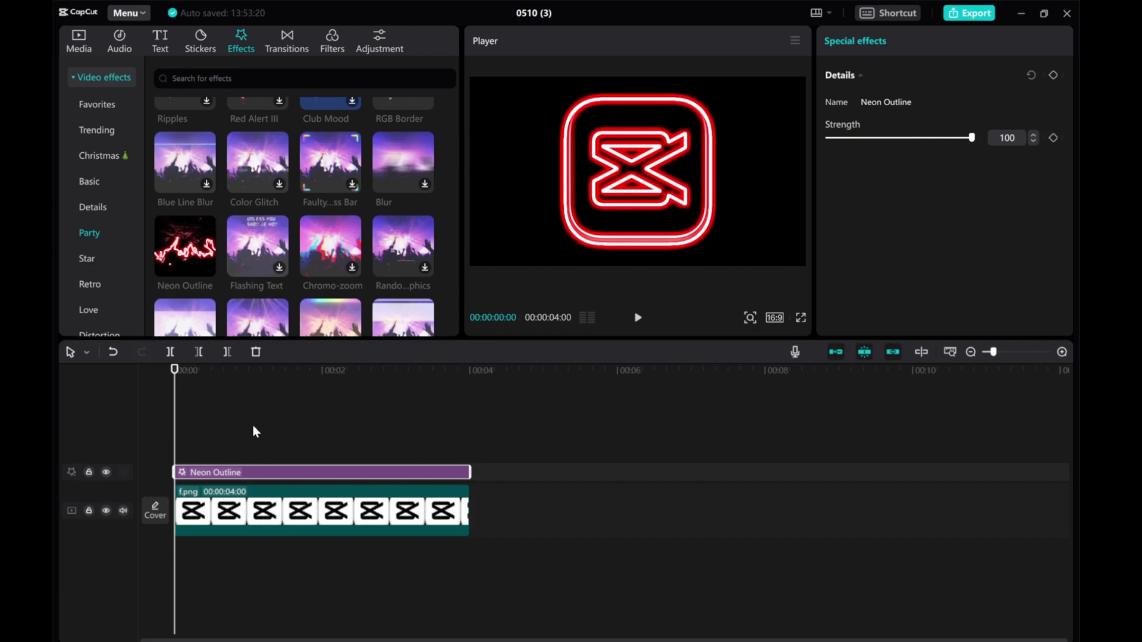
# - Add the BW 1 Style filter above Neon Outline and extend it across the 4-second clip
pyautogui.click(333, 52)
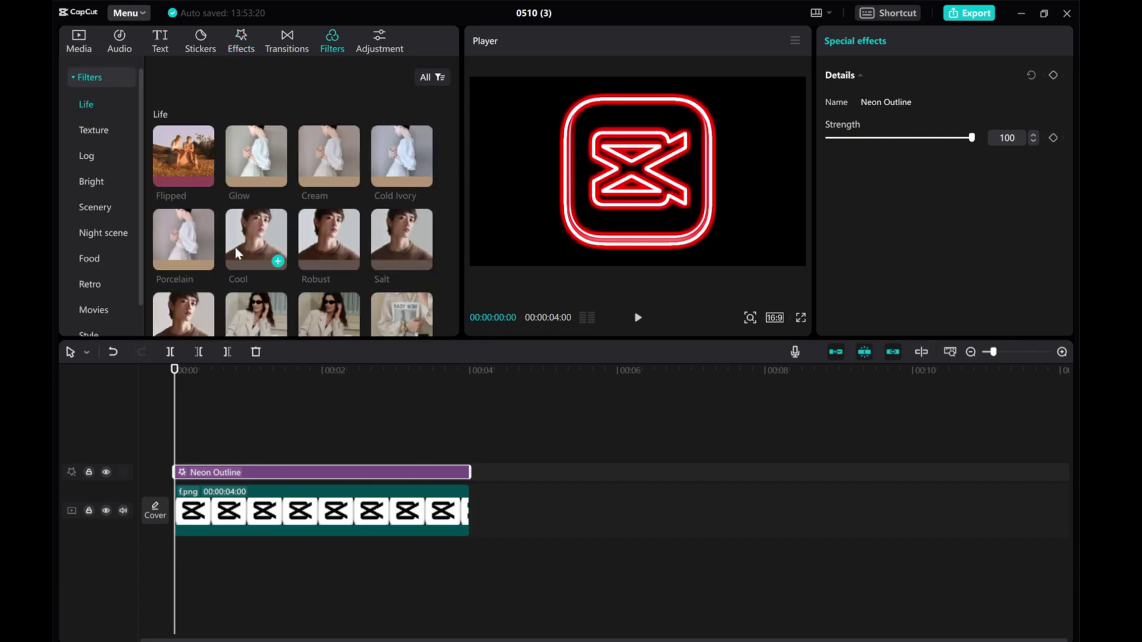
pyautogui.scroll(-3, 233, 251)
pyautogui.scroll(-1, 119, 286)
pyautogui.click(94, 314)
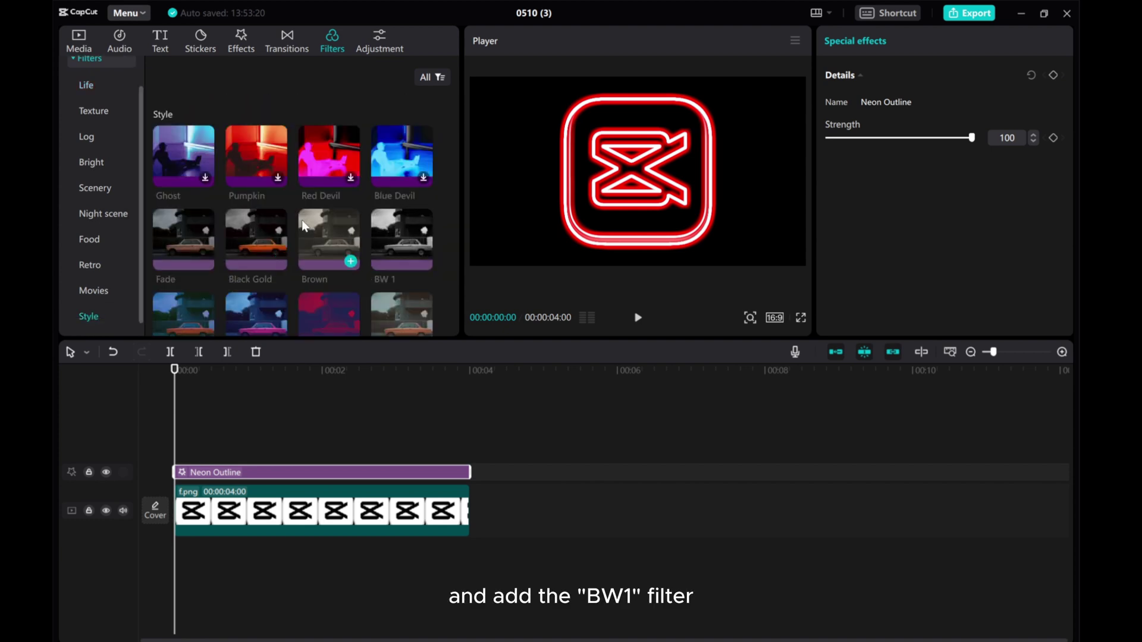
pyautogui.scroll(-1, 380, 238)
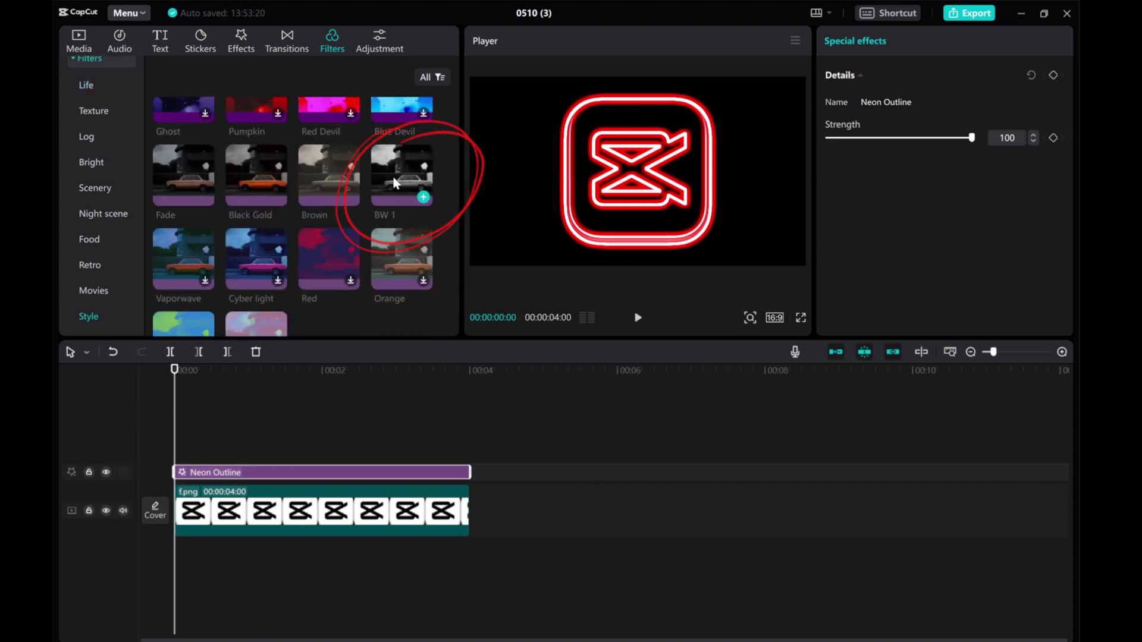
pyautogui.moveTo(392, 181); pyautogui.dragTo(178, 453)
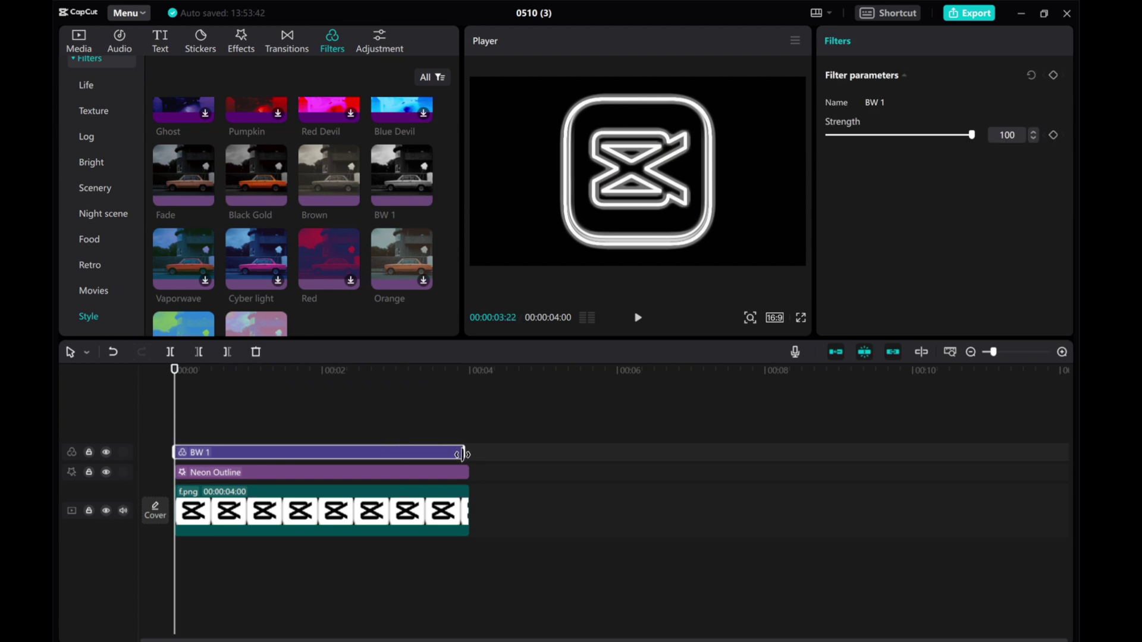
pyautogui.moveTo(463, 455); pyautogui.dragTo(470, 454)
# - Add the purple solid-colour background from the stock library to the timeline
pyautogui.click(78, 42)
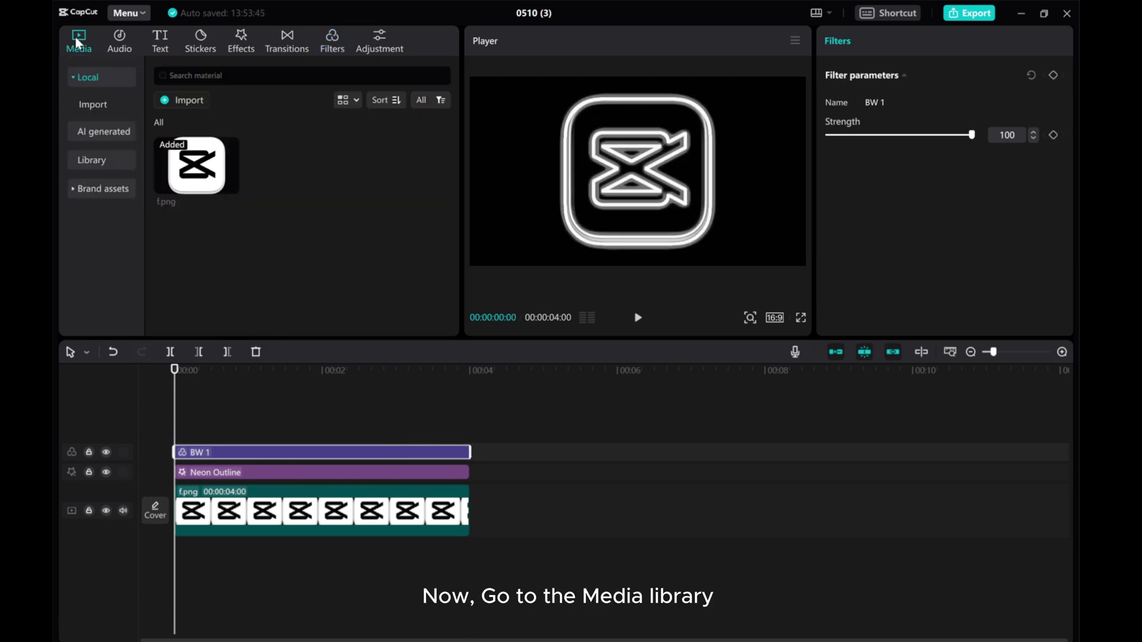
pyautogui.click(76, 160)
pyautogui.click(93, 244)
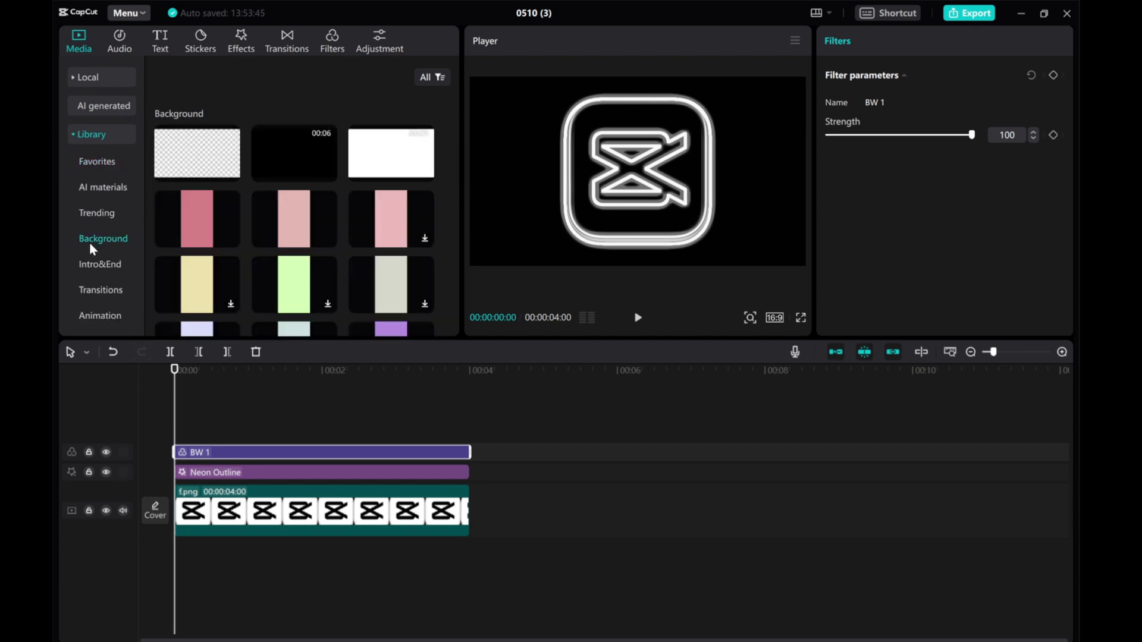
pyautogui.scroll(-2, 256, 245)
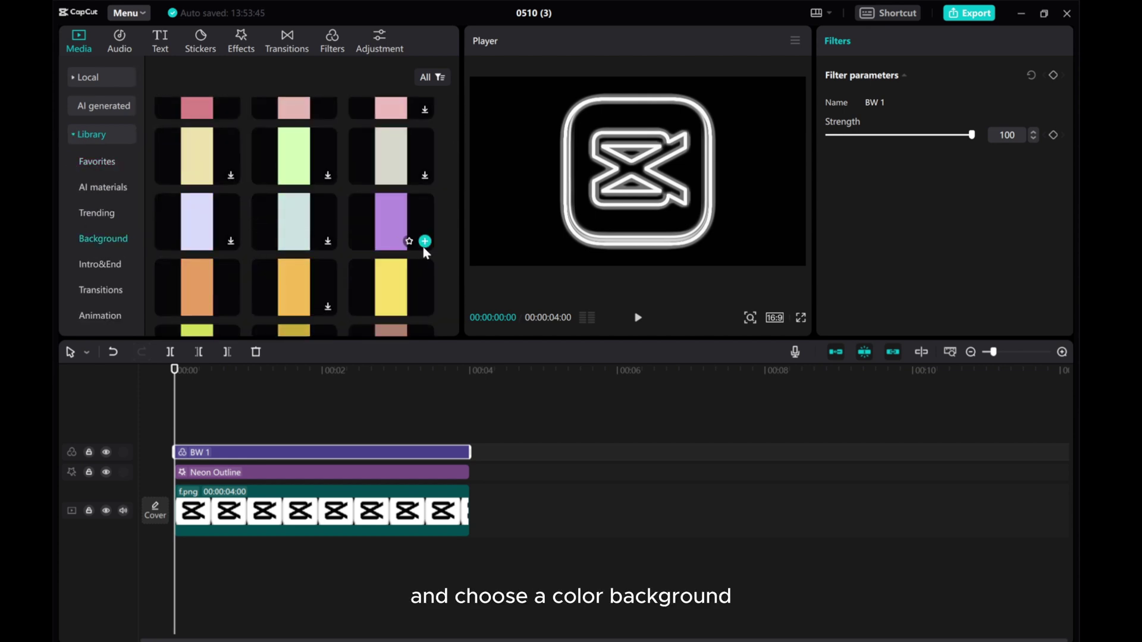
pyautogui.moveTo(391, 224); pyautogui.dragTo(174, 424)
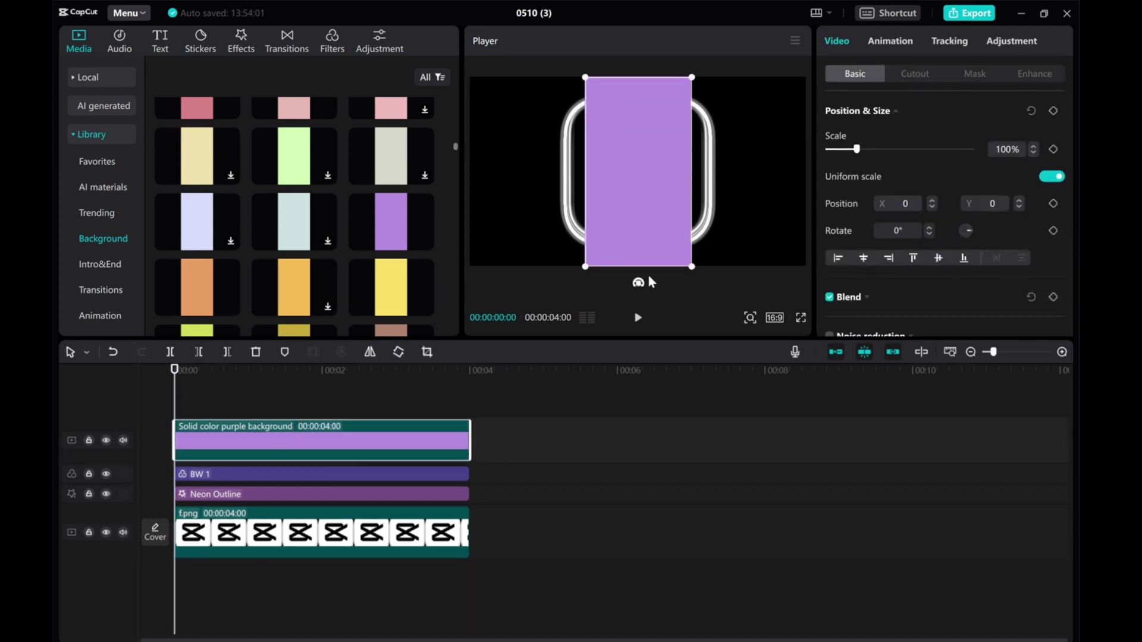
# - Rotate the purple background 90°, scale it to 178%, and set its blend mode to Linear burn
pyautogui.moveTo(638, 282); pyautogui.dragTo(531, 180)
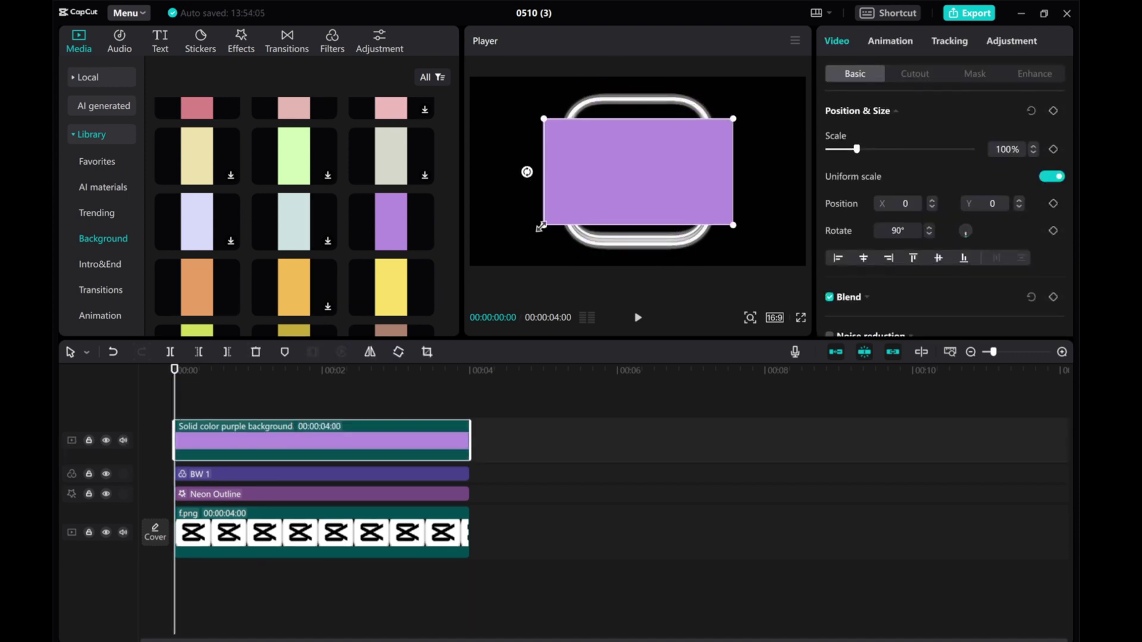
pyautogui.moveTo(541, 227); pyautogui.dragTo(412, 255)
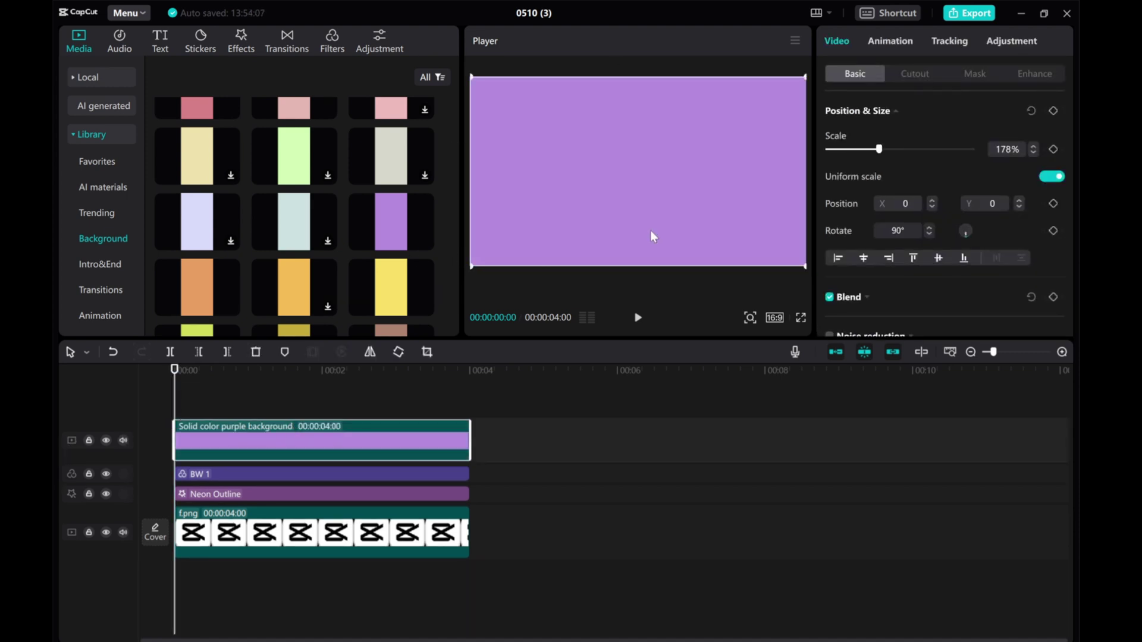
pyautogui.scroll(-2, 850, 238)
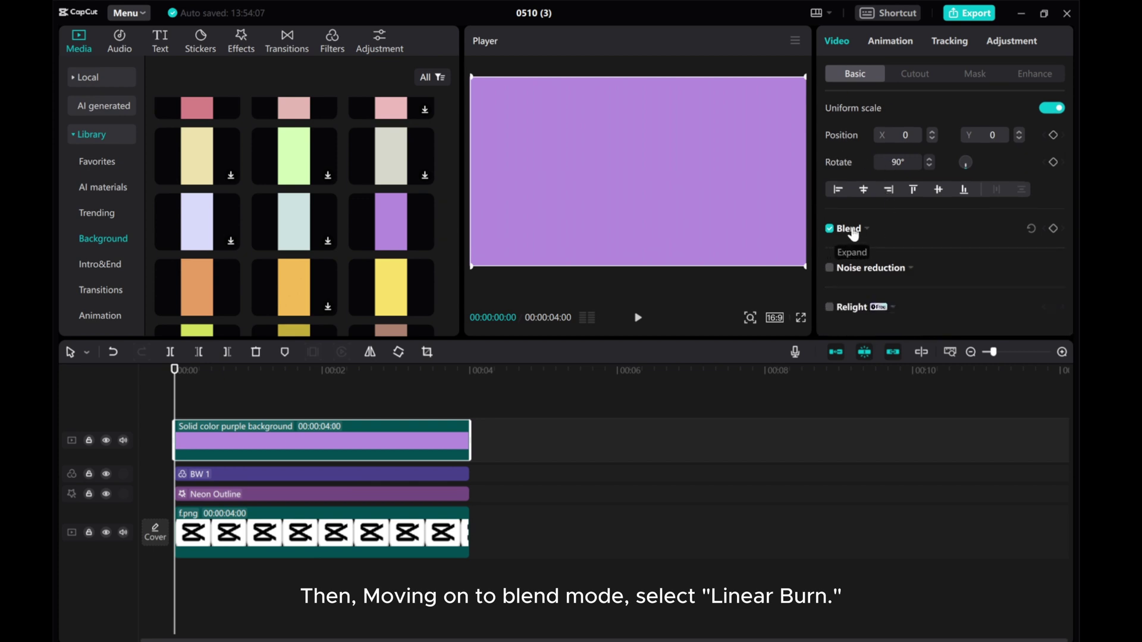
pyautogui.click(853, 232)
pyautogui.scroll(-2, 892, 235)
pyautogui.click(927, 205)
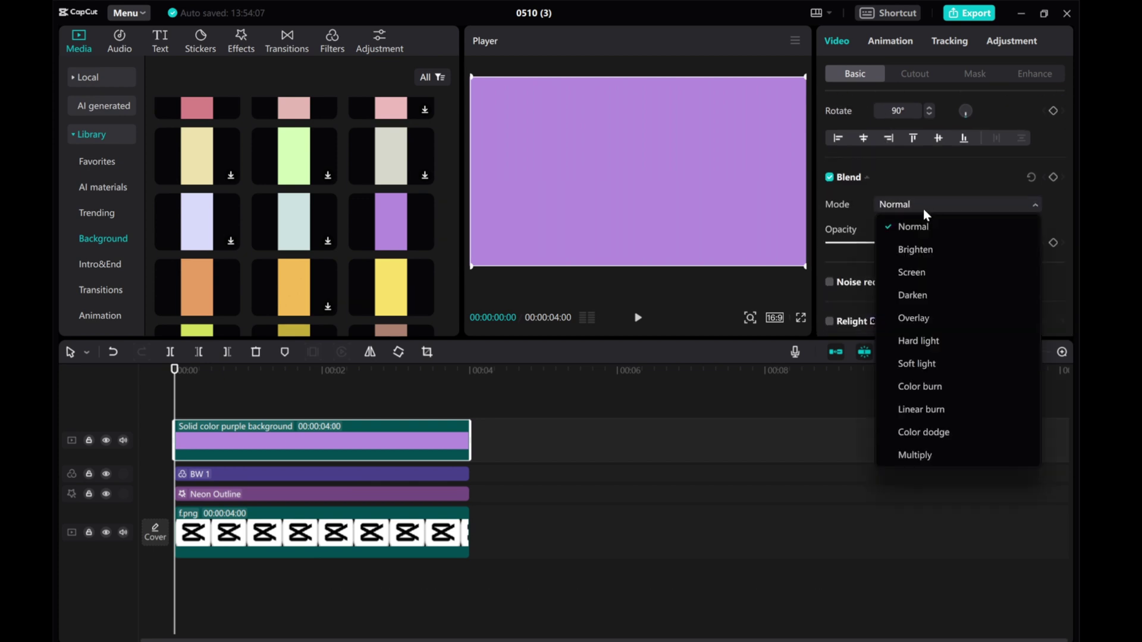
pyautogui.click(914, 410)
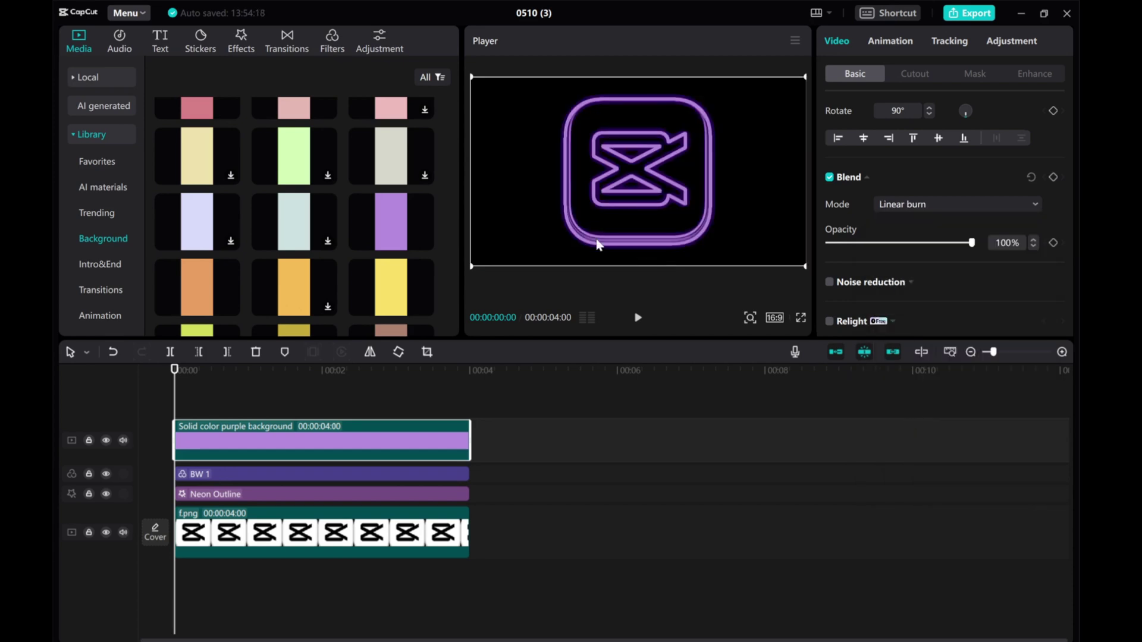
# - Add the Light & Shadow effect Angel on a new track and stretch it to 00:04
pyautogui.click(239, 41)
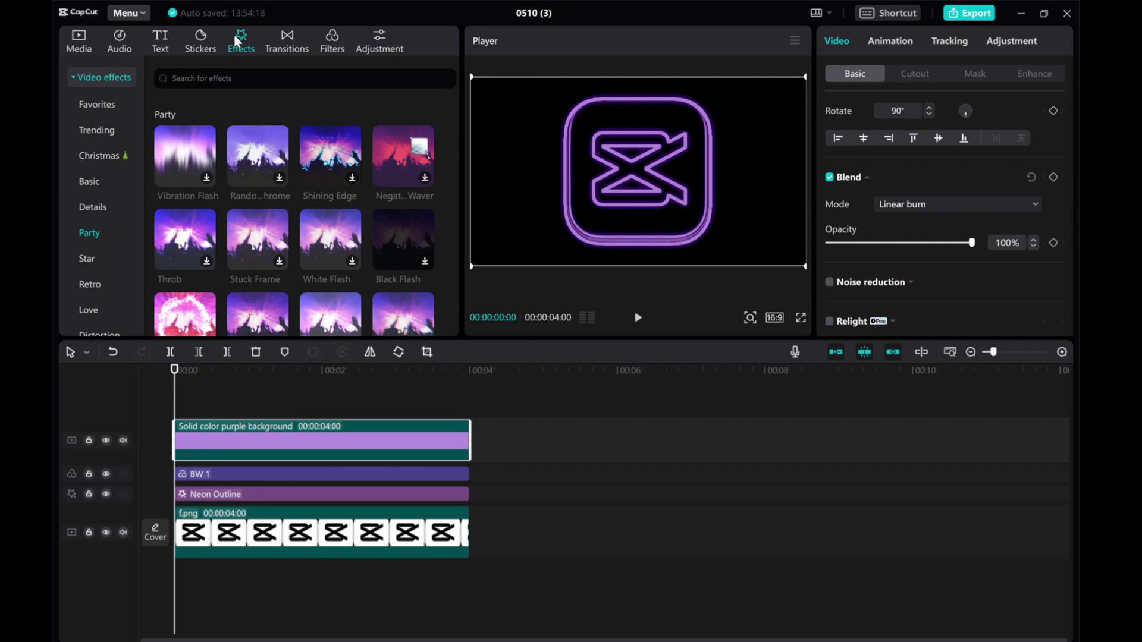
pyautogui.scroll(-3, 89, 202)
pyautogui.scroll(2, 101, 202)
pyautogui.scroll(-5, 101, 199)
pyautogui.click(103, 217)
pyautogui.scroll(-3, 234, 211)
pyautogui.scroll(-2, 262, 220)
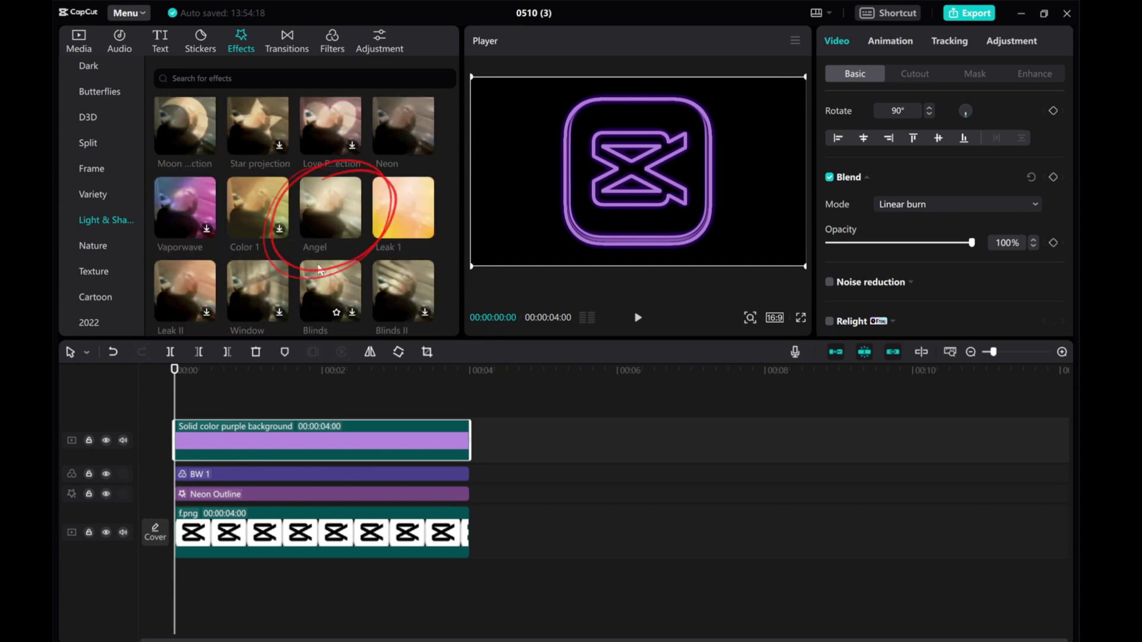
pyautogui.moveTo(315, 220); pyautogui.dragTo(178, 404)
pyautogui.moveTo(396, 423); pyautogui.dragTo(470, 426)
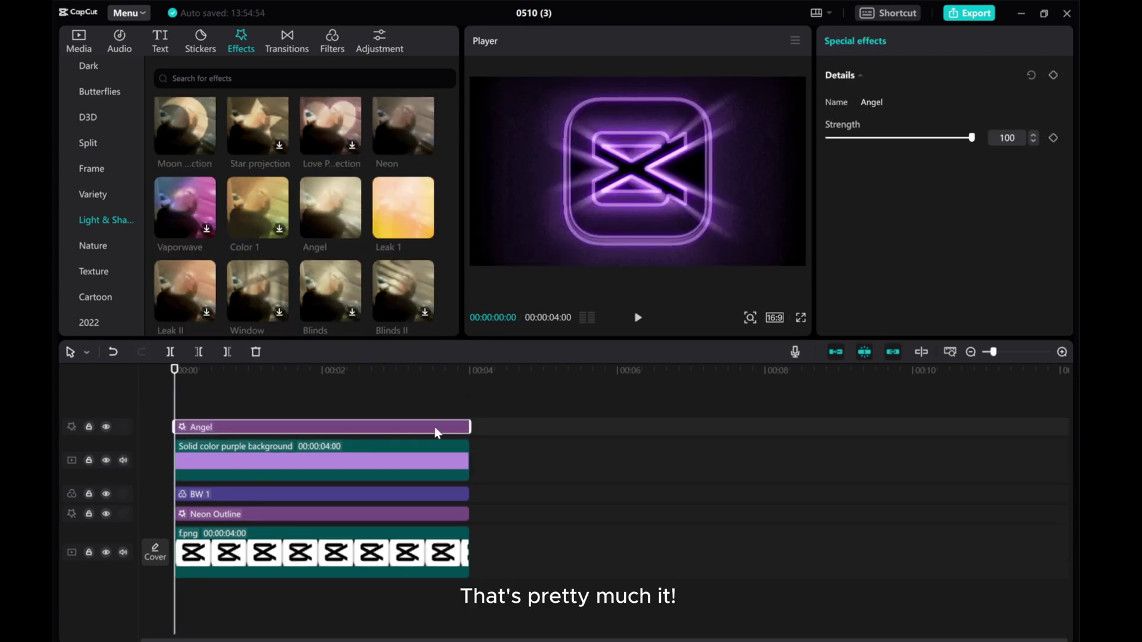
# - Lower the Angel effect strength to 71 and replay the preview to check the dimmer glow
pyautogui.click(638, 318)
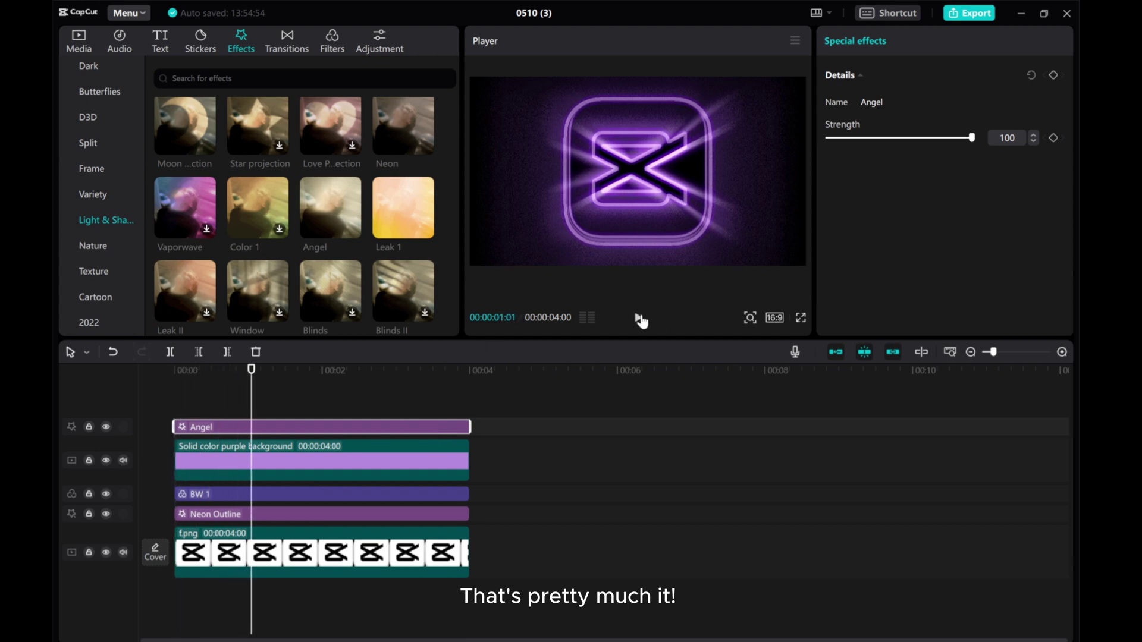
pyautogui.click(638, 318)
pyautogui.moveTo(970, 138); pyautogui.dragTo(922, 142)
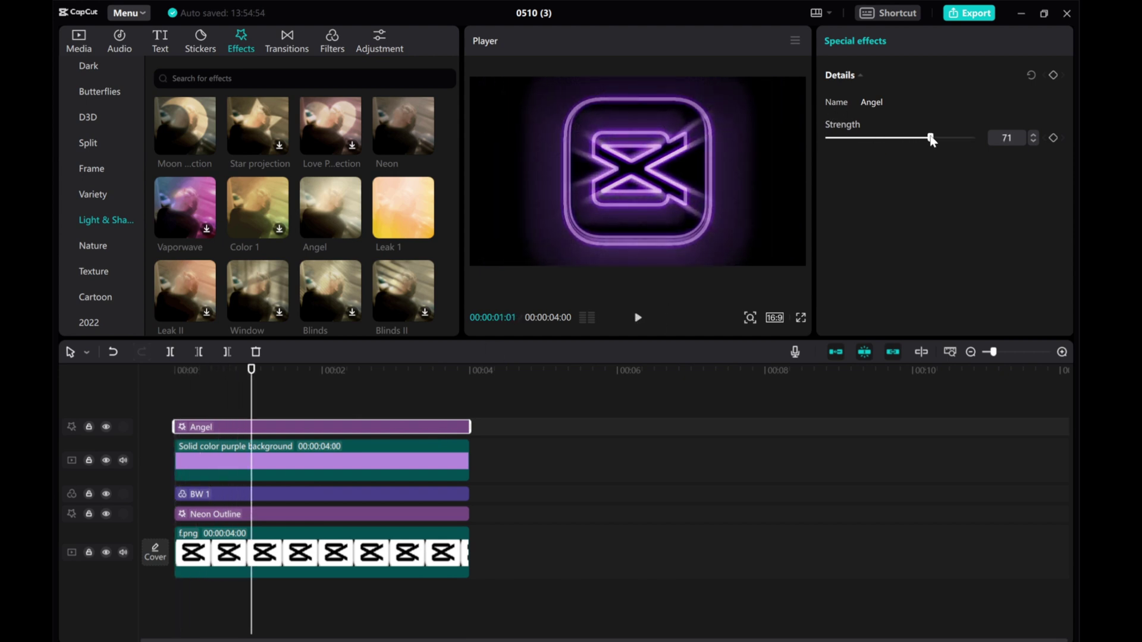
pyautogui.click(638, 318)
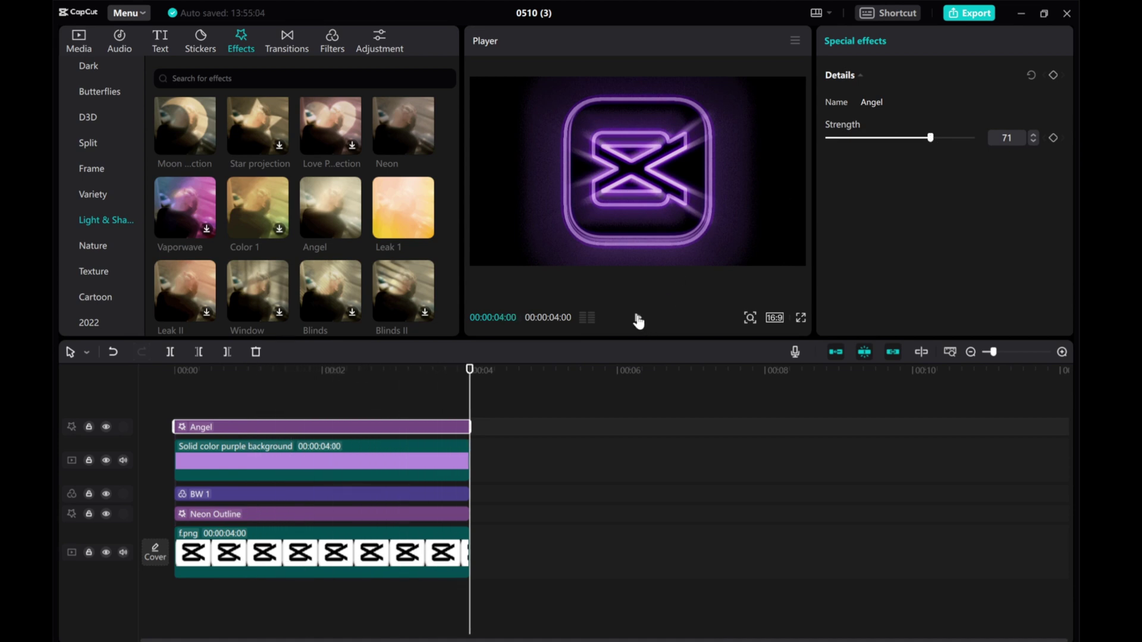
pyautogui.click(638, 318)
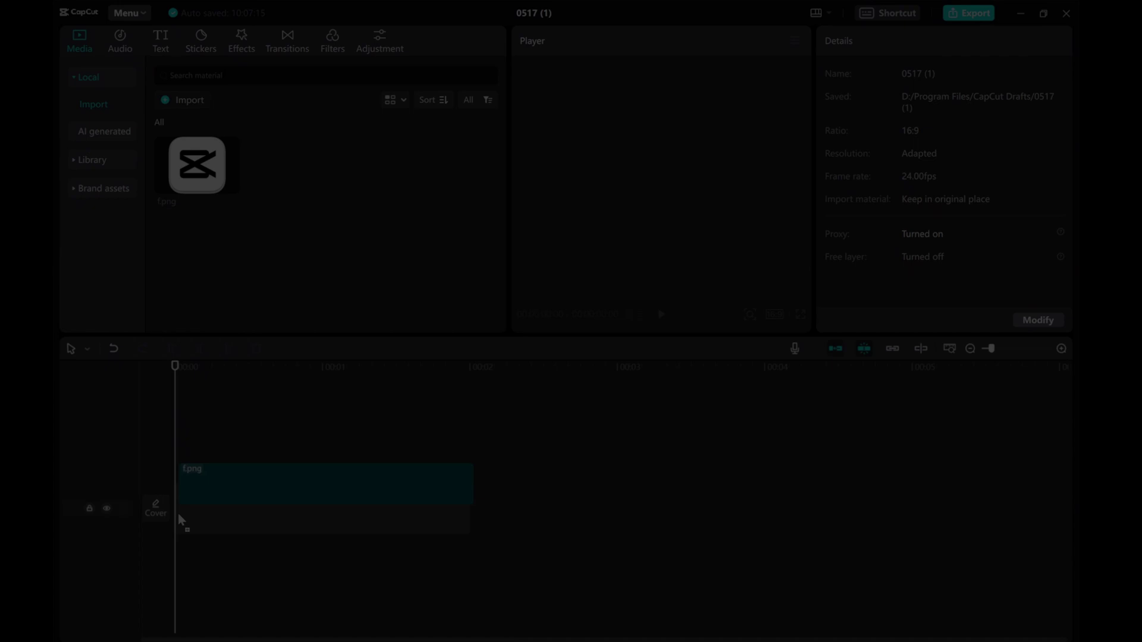
# - Put the f.png logo on the timeline and shrink it to 23% at X -810, Y 0
pyautogui.moveTo(179, 520); pyautogui.dragTo(182, 517)
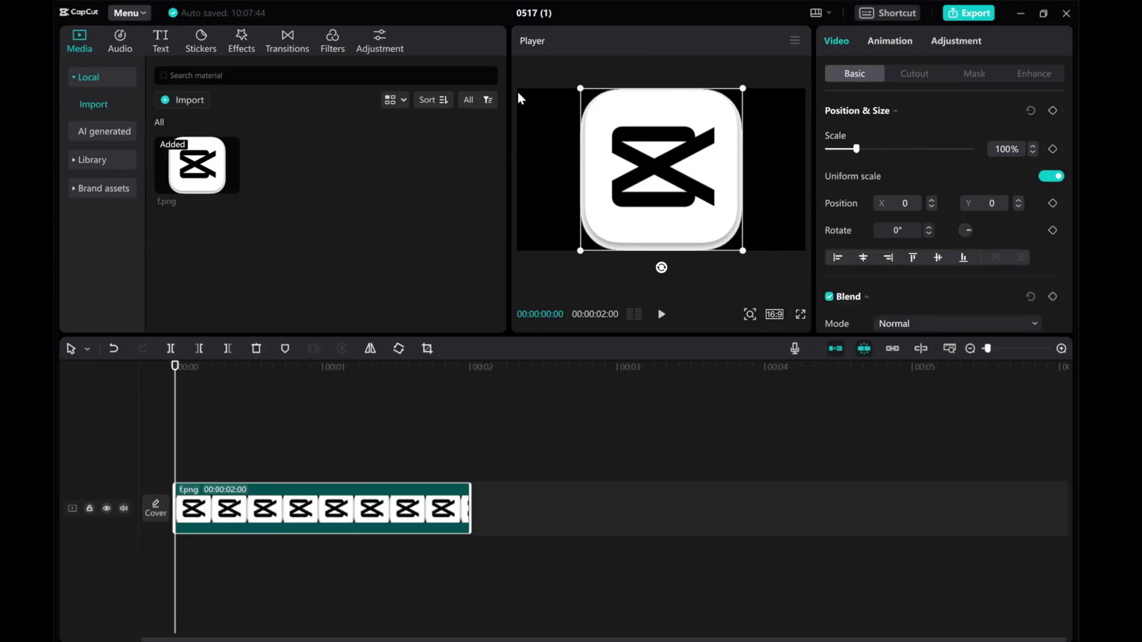
pyautogui.moveTo(581, 90); pyautogui.dragTo(616, 192)
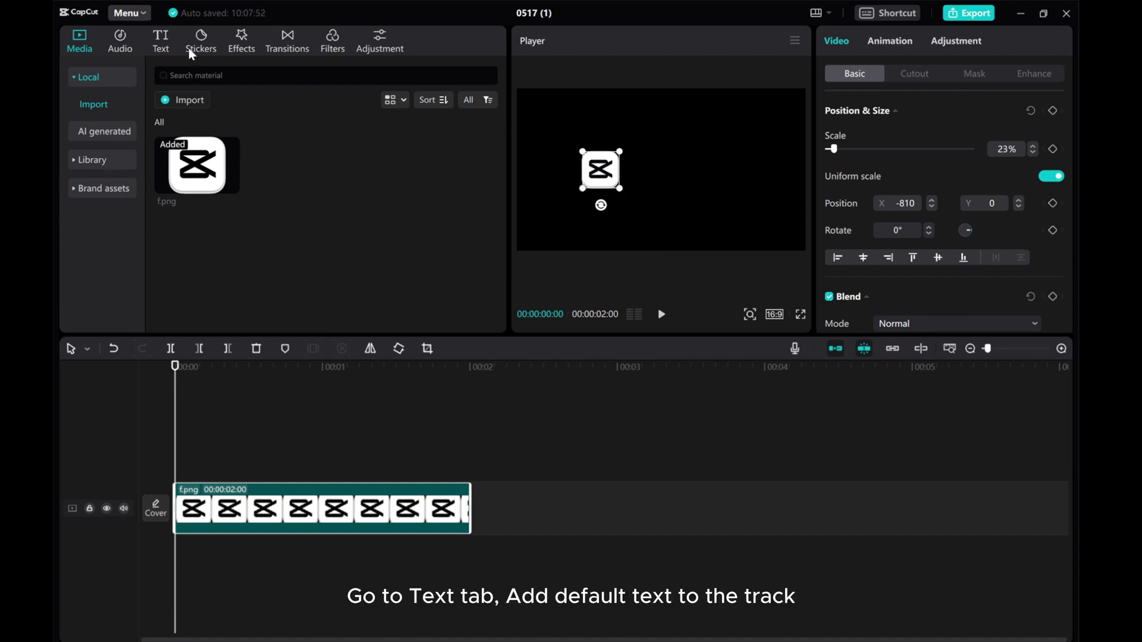
# - Add a Default text clip and trim it to 2 seconds to match the logo
pyautogui.click(167, 44)
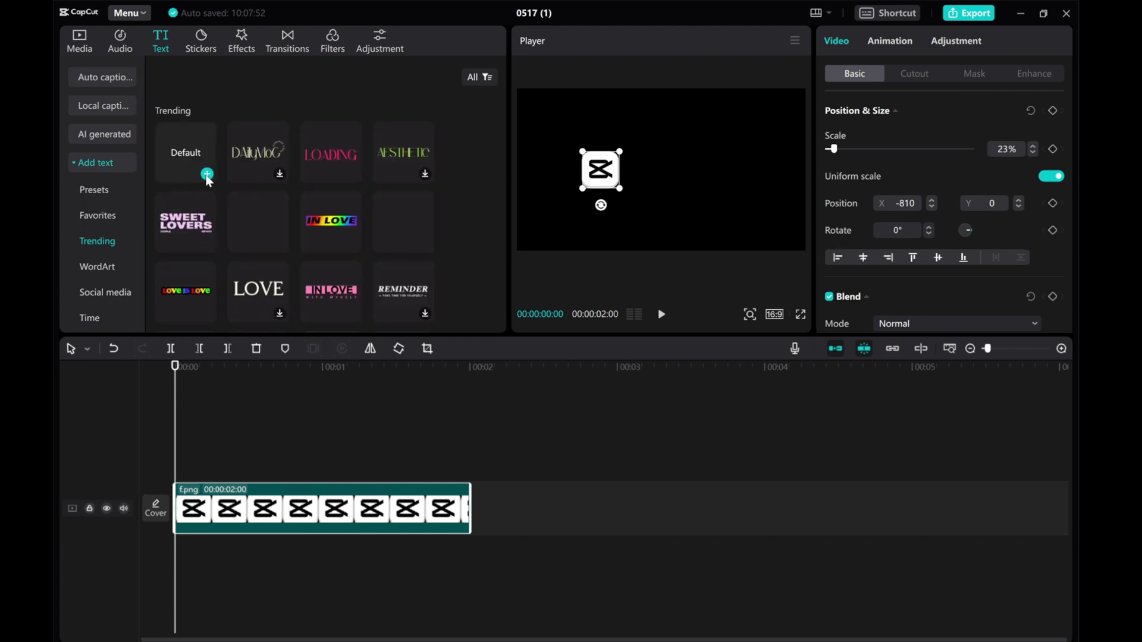
pyautogui.click(206, 174)
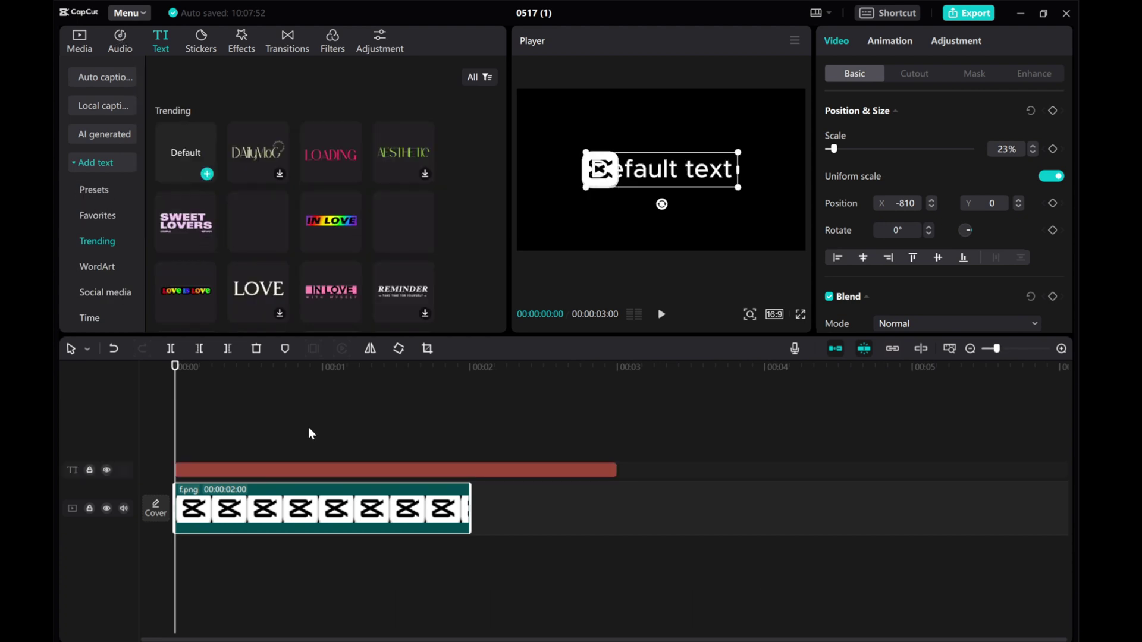
pyautogui.click(614, 471)
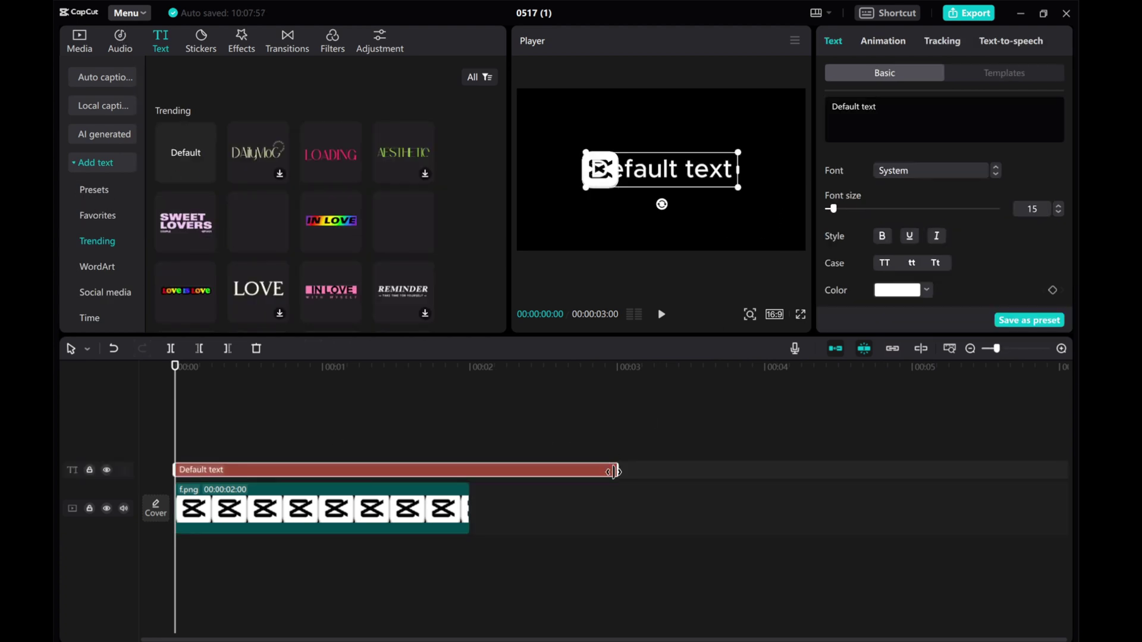
pyautogui.moveTo(617, 470); pyautogui.dragTo(470, 478)
# - Change the text to 'capcut', make it uppercase, and line it up beside the logo
pyautogui.click(902, 105)
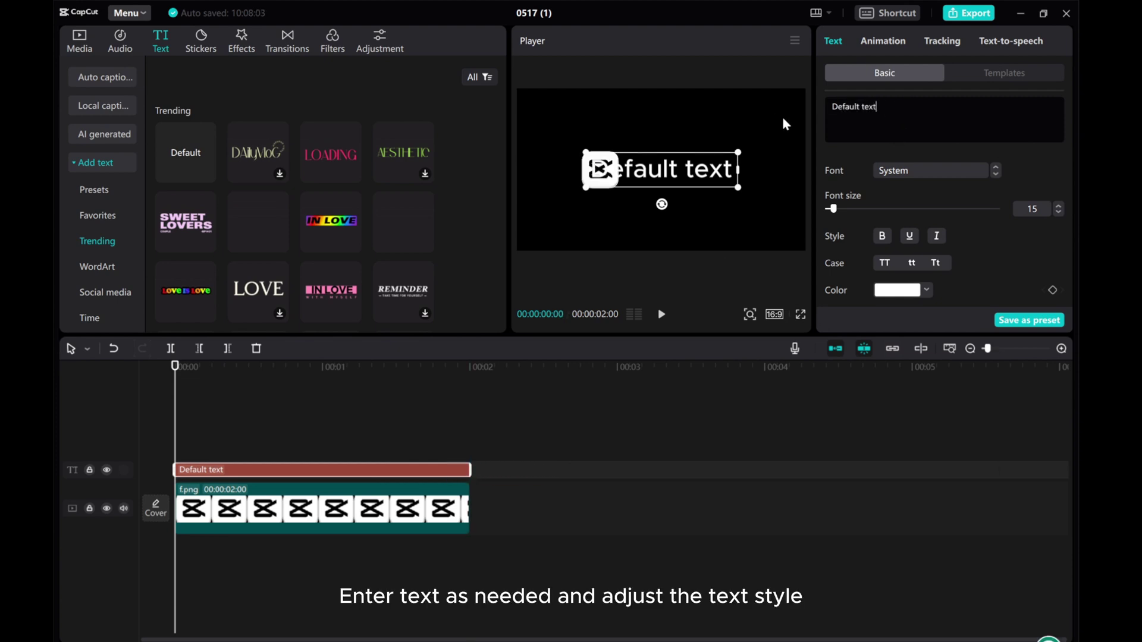
pyautogui.hotkey('ctrl', 'a')
pyautogui.write('c')
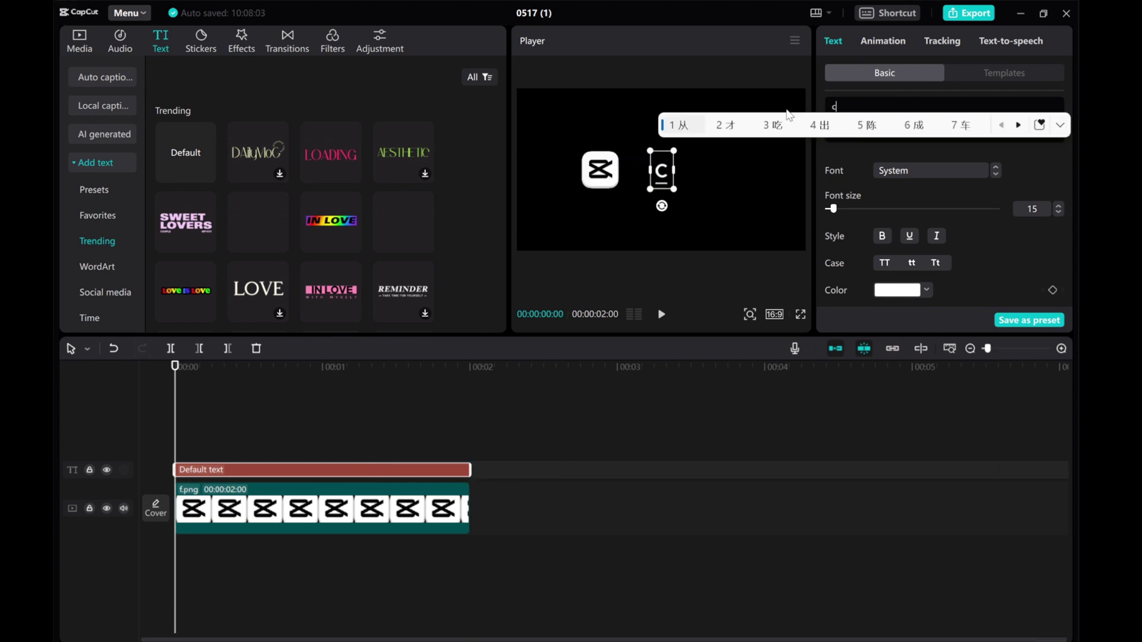
pyautogui.write('apcut')
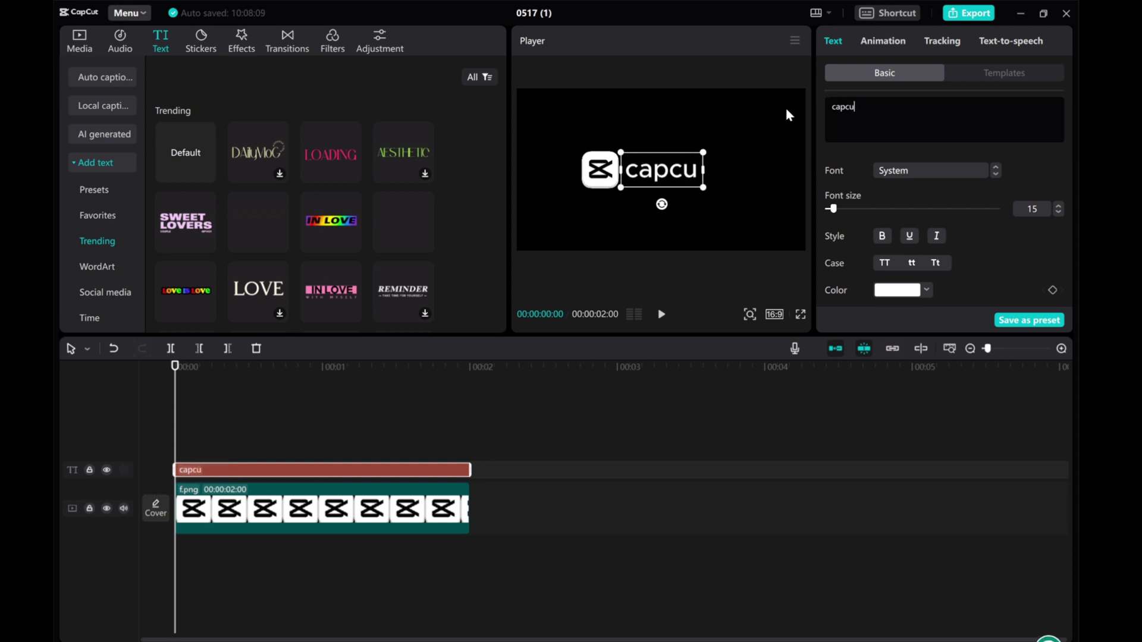
pyautogui.click(885, 264)
pyautogui.moveTo(669, 179); pyautogui.dragTo(684, 179)
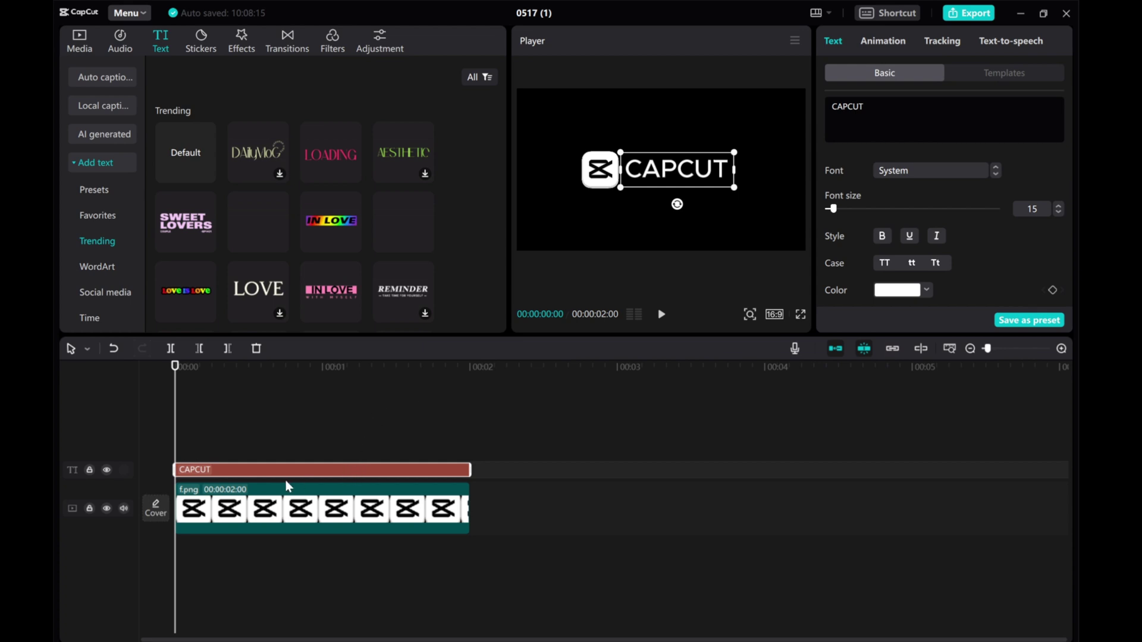
# - Keyframe the logo at the start, centred over the text and rotated about 50°
pyautogui.click(252, 515)
pyautogui.click(258, 479)
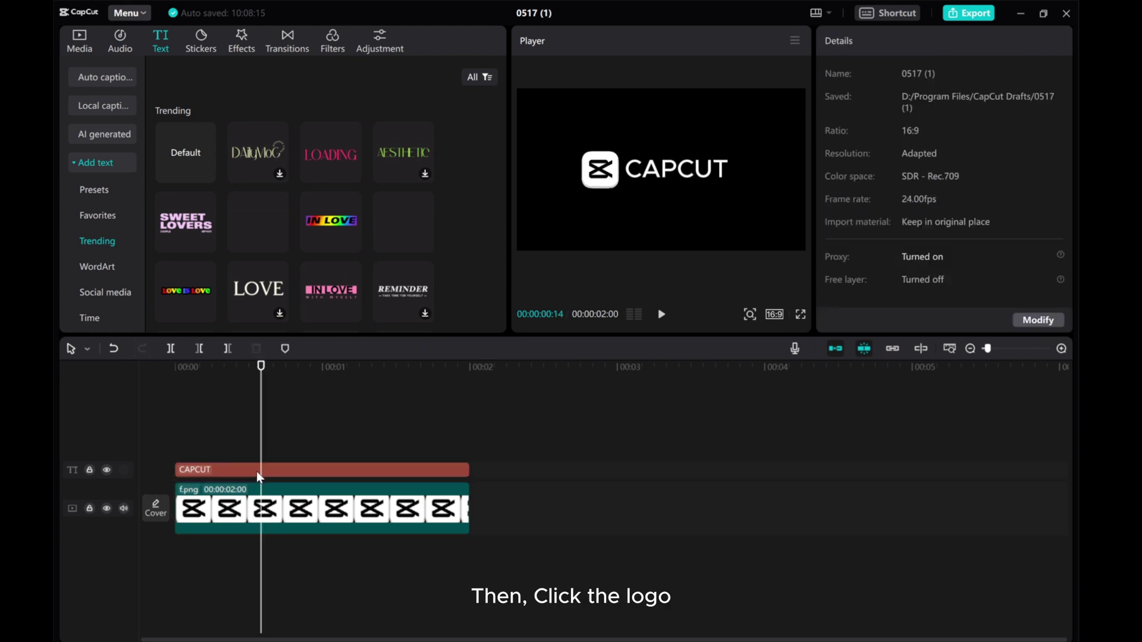
pyautogui.moveTo(262, 443); pyautogui.dragTo(175, 443)
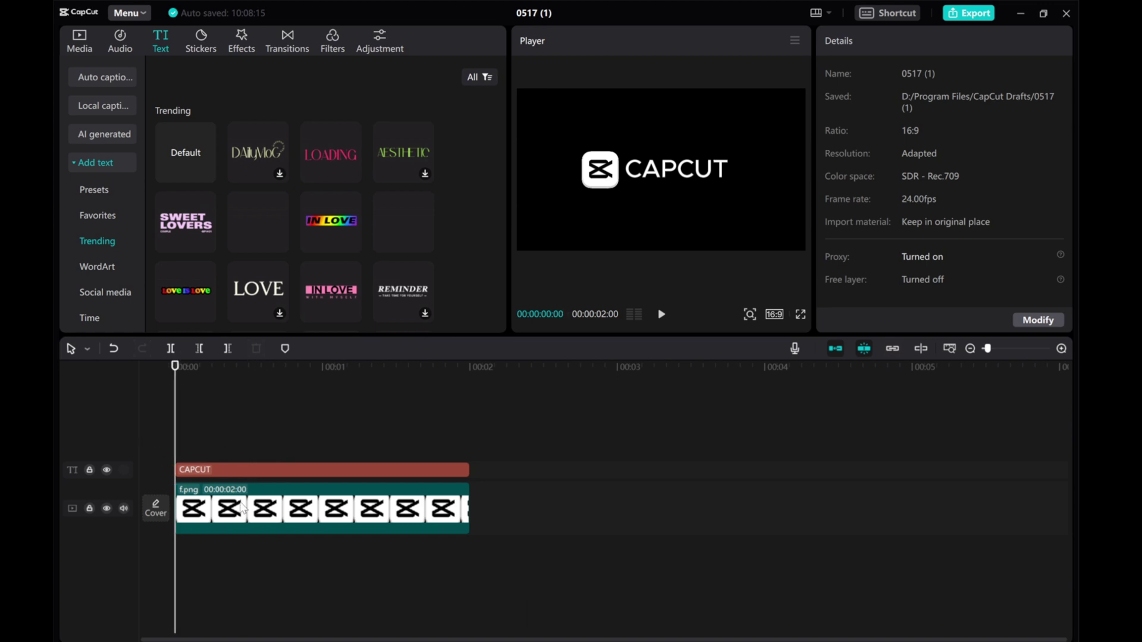
pyautogui.click(242, 508)
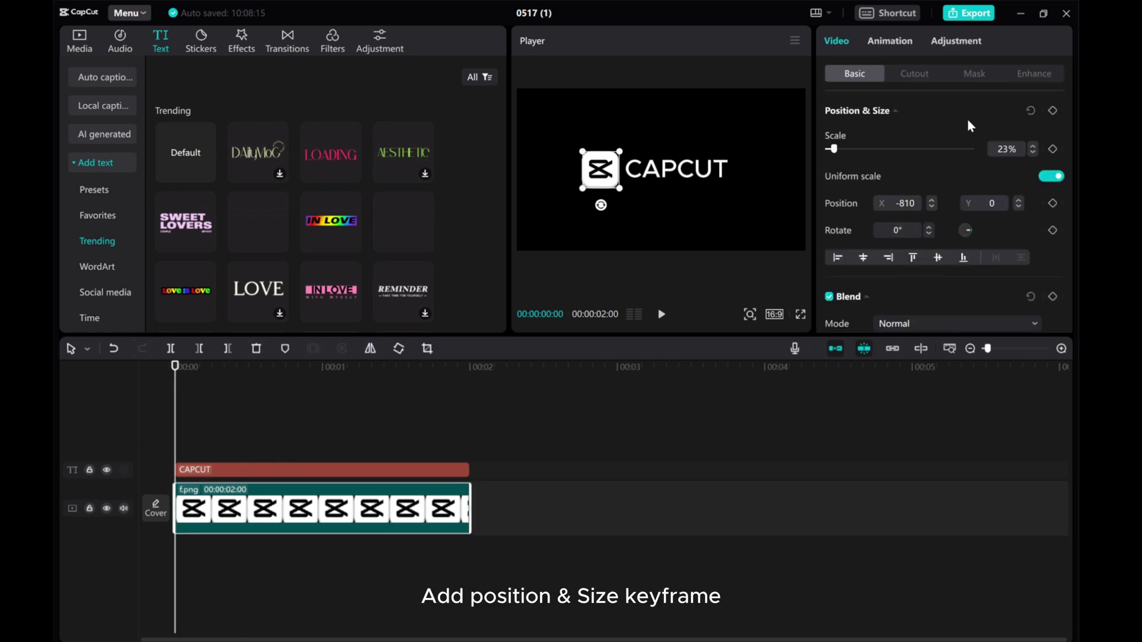
pyautogui.click(1052, 111)
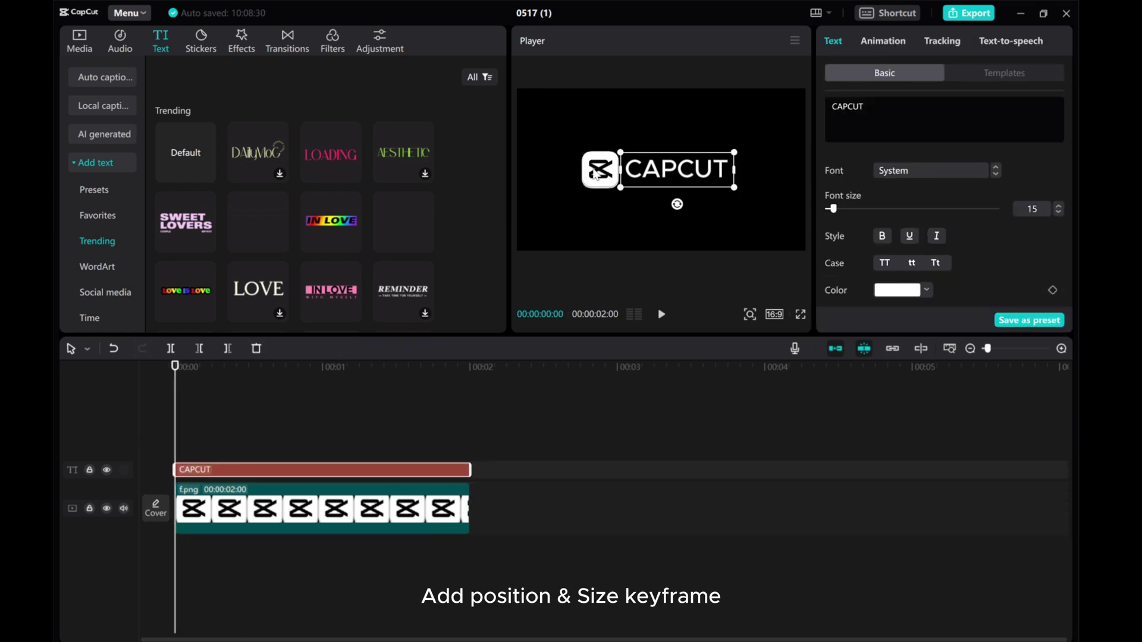
pyautogui.moveTo(609, 175); pyautogui.dragTo(608, 237)
pyautogui.moveTo(677, 253); pyautogui.dragTo(610, 214)
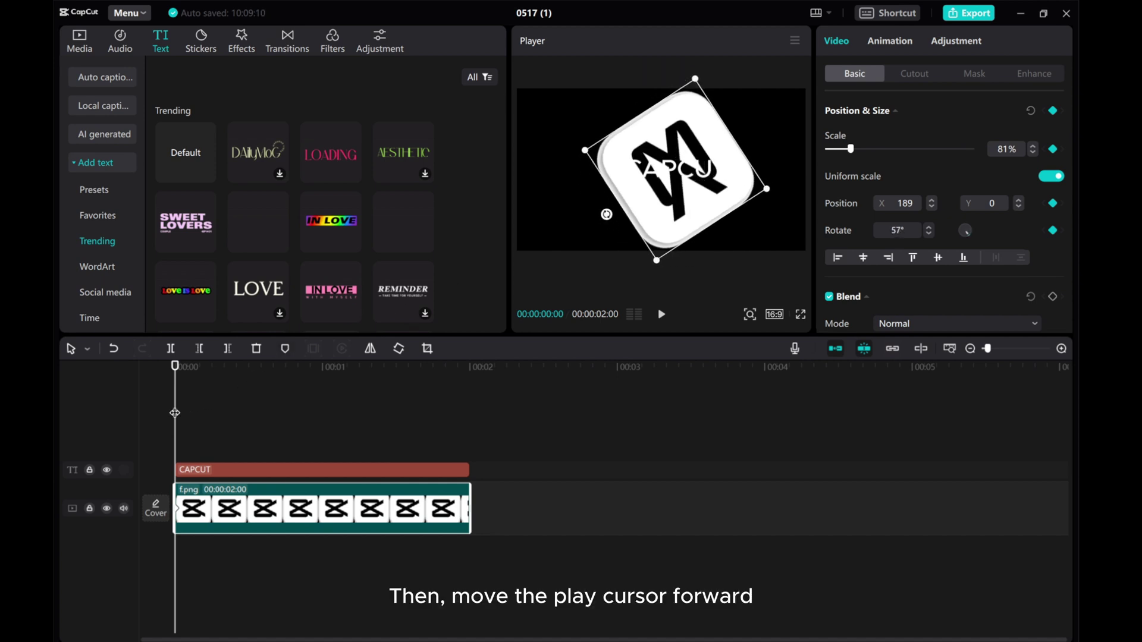
# - At 1 second, shrink the logo to 25%, set X -819, and rotate it back upright
pyautogui.moveTo(175, 413); pyautogui.dragTo(267, 407)
pyautogui.moveTo(695, 87); pyautogui.dragTo(682, 144)
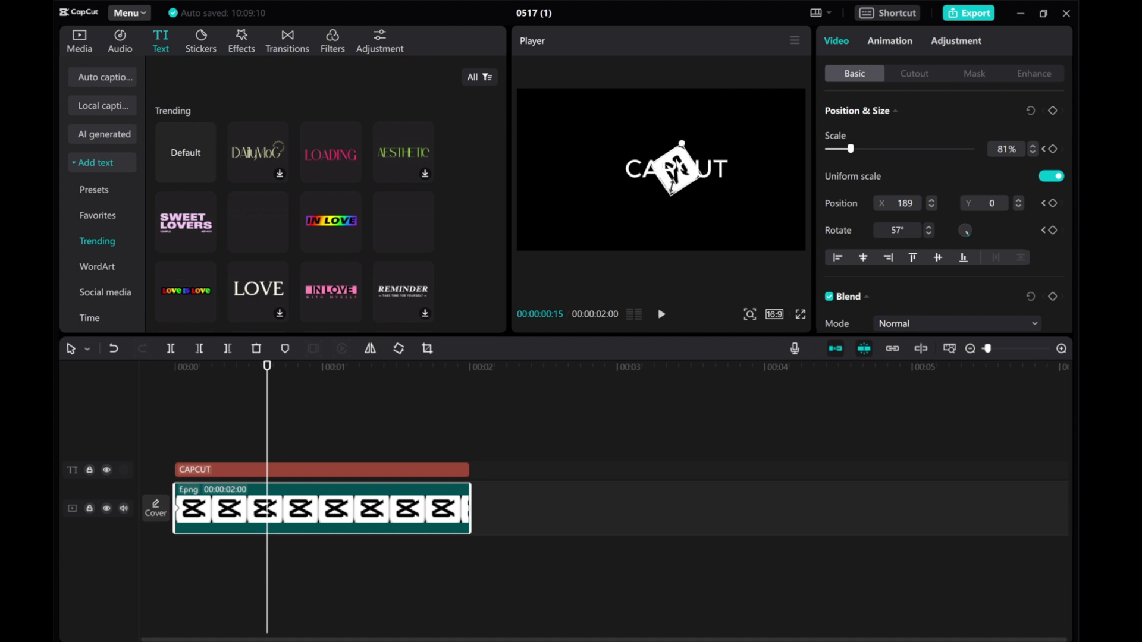
pyautogui.moveTo(671, 193); pyautogui.dragTo(706, 189)
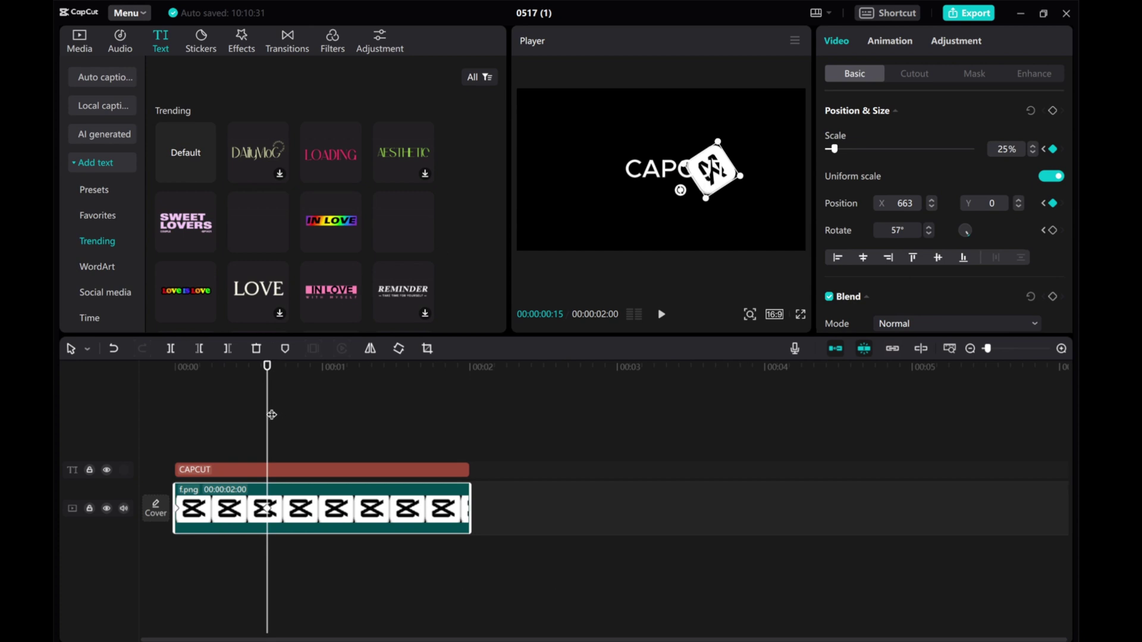
pyautogui.moveTo(270, 417); pyautogui.dragTo(322, 422)
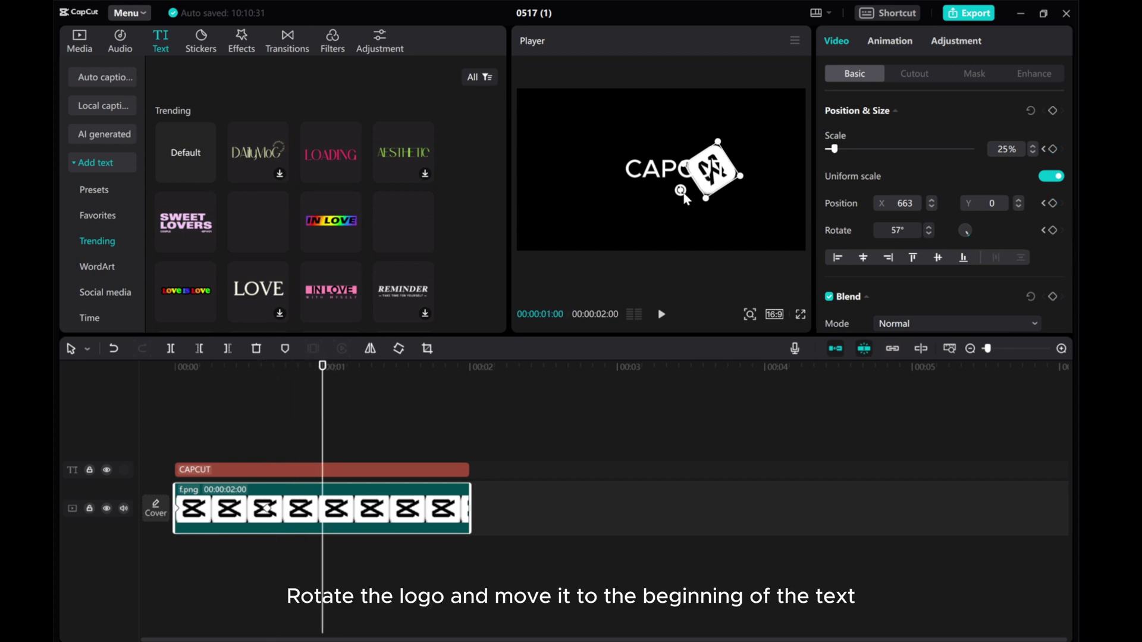
pyautogui.moveTo(681, 192); pyautogui.dragTo(602, 187)
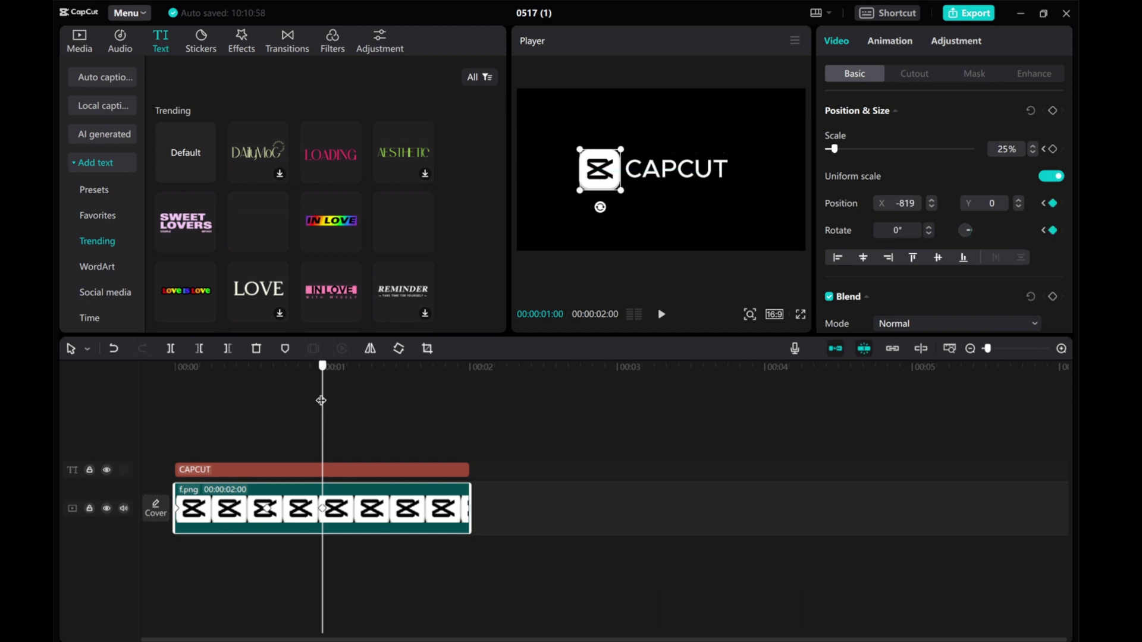
# - Preview the logo's spin, then drag its ending keyframe slightly later on the f.png clip
pyautogui.moveTo(320, 399); pyautogui.dragTo(104, 401)
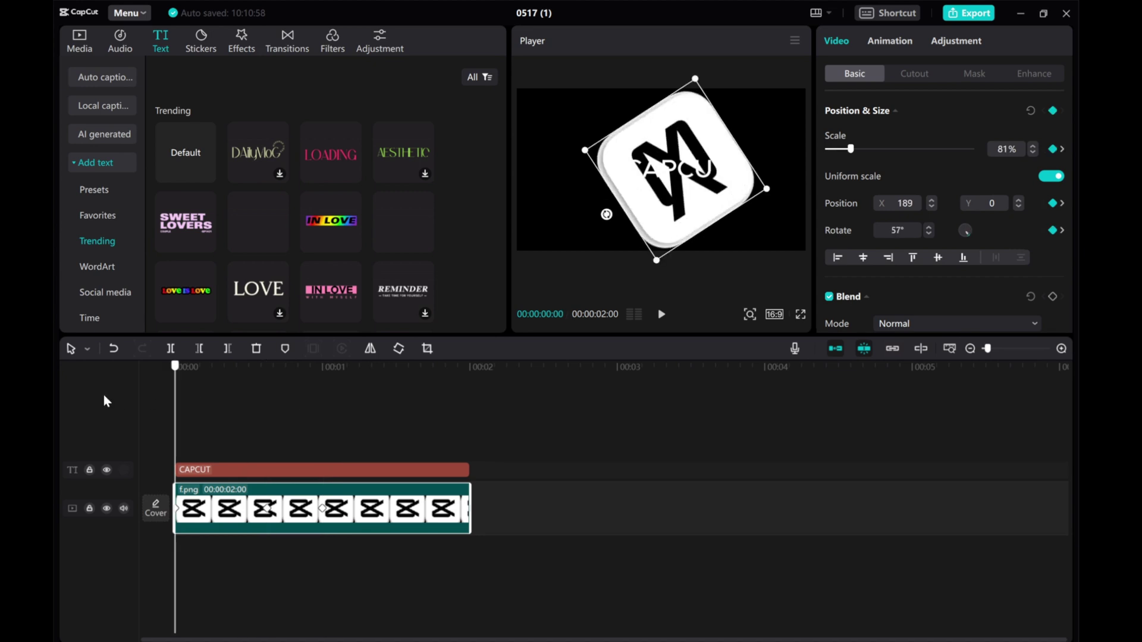
pyautogui.click(661, 315)
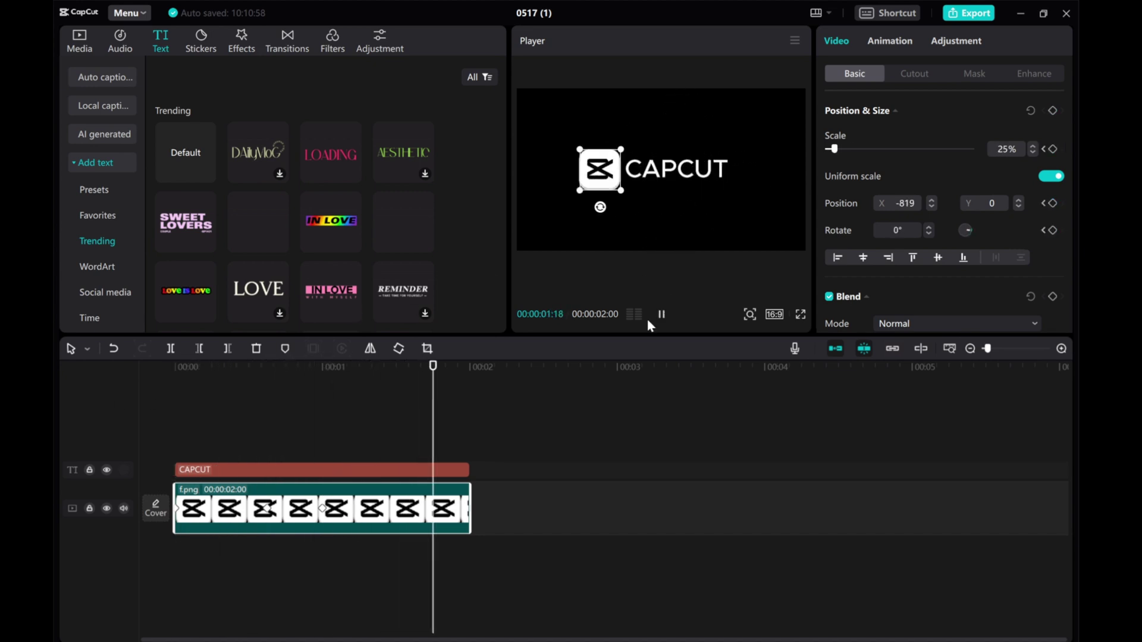
pyautogui.moveTo(438, 402); pyautogui.dragTo(292, 427)
pyautogui.click(324, 510)
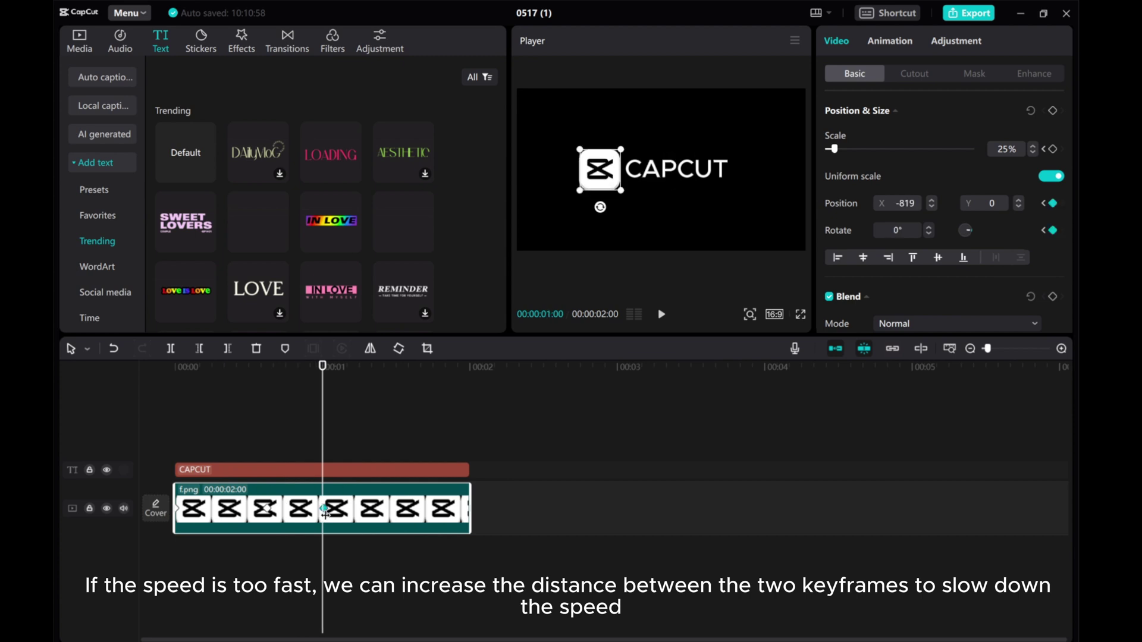
pyautogui.moveTo(348, 512); pyautogui.dragTo(342, 511)
pyautogui.press('Home')
pyautogui.click(662, 314)
pyautogui.press('space')
# - Replay the slowed logo animation and check its pose around the one-second keyframe
pyautogui.click(316, 426)
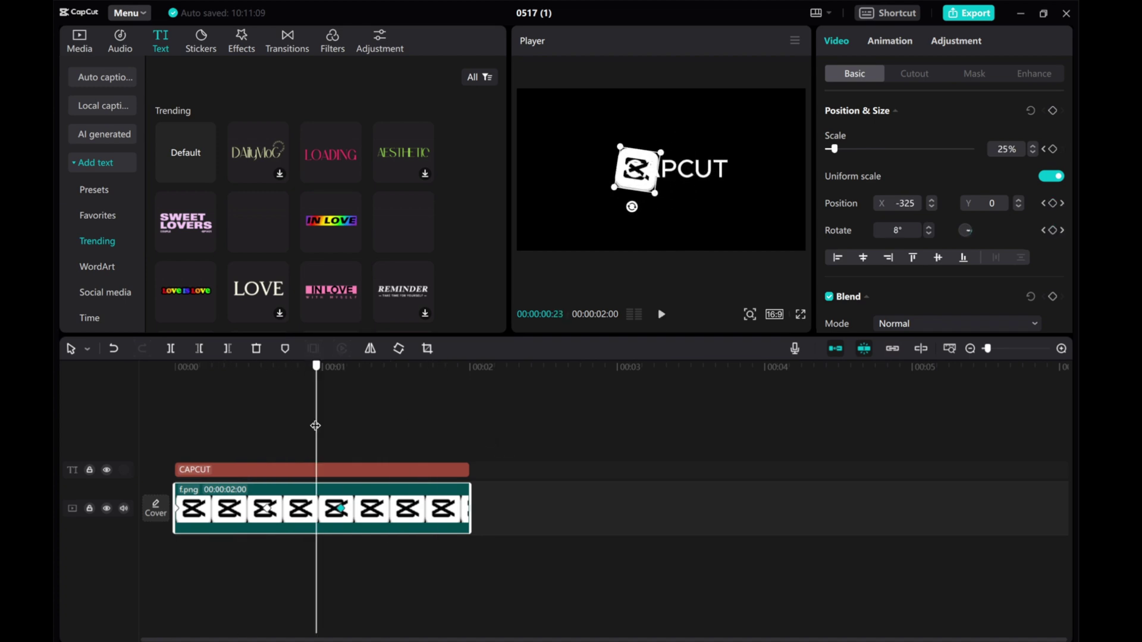
pyautogui.click(342, 510)
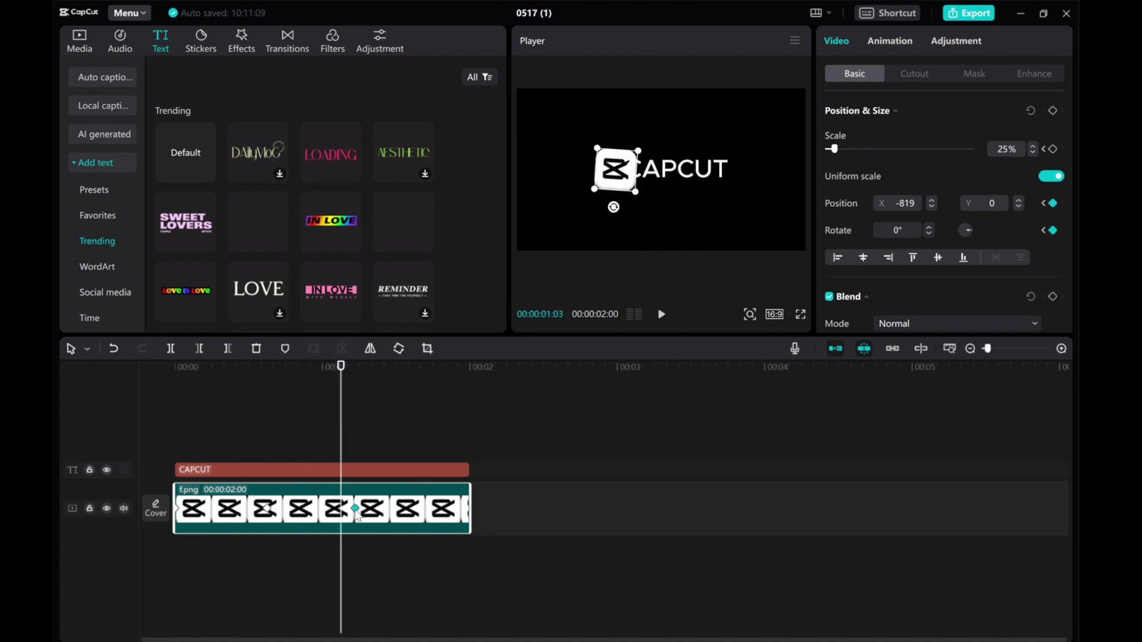
pyautogui.press('Home')
pyautogui.click(661, 314)
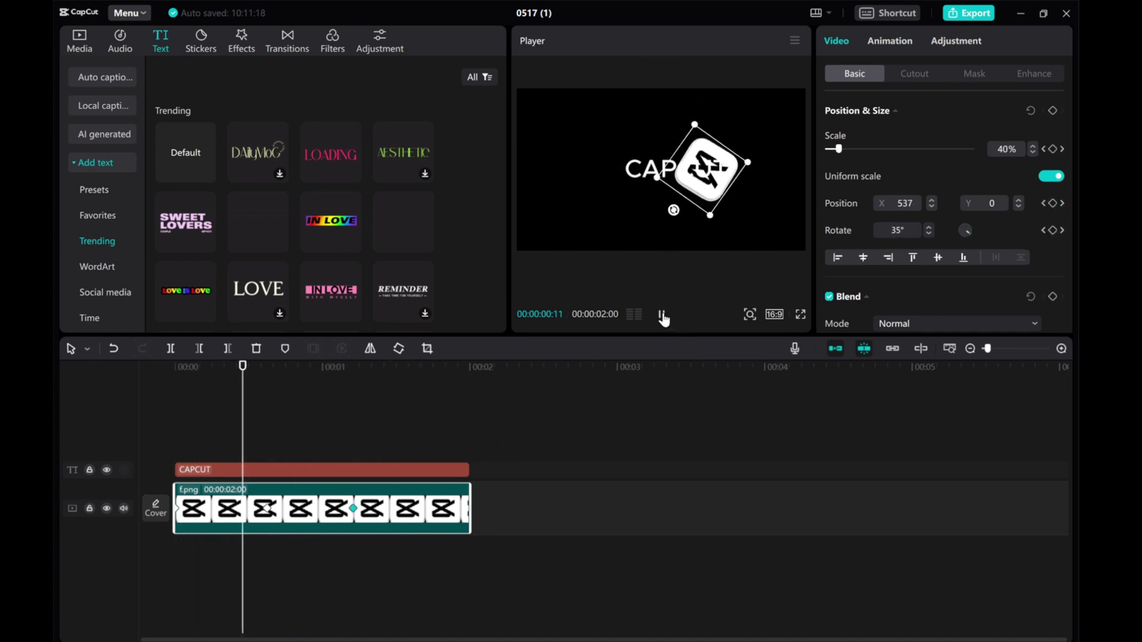
pyautogui.click(419, 445)
pyautogui.click(378, 446)
pyautogui.click(335, 446)
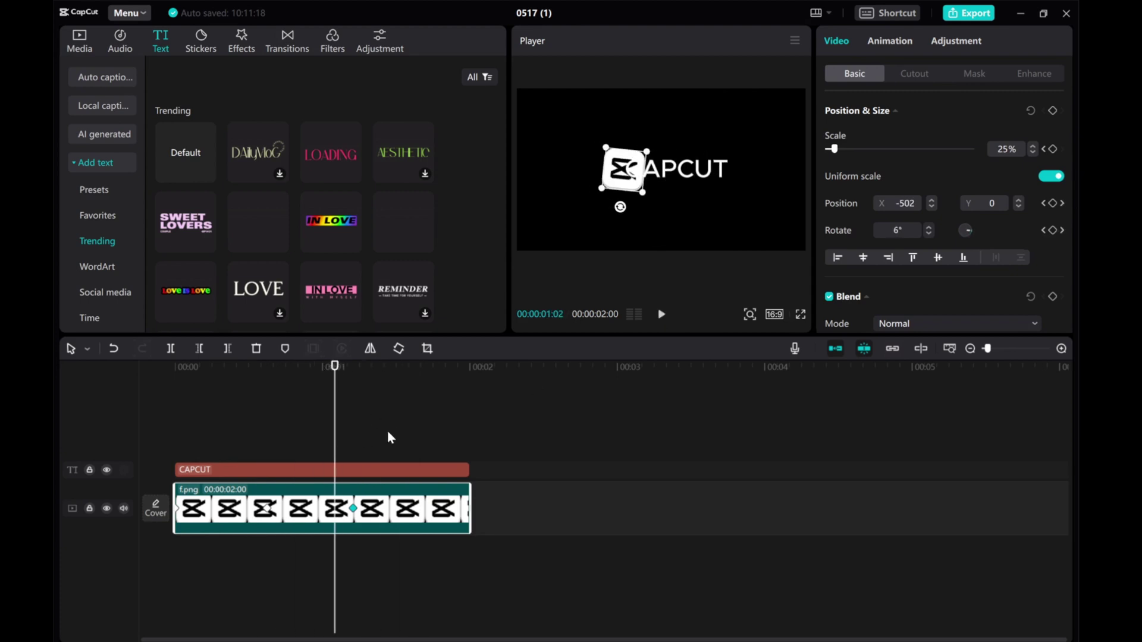
pyautogui.click(352, 510)
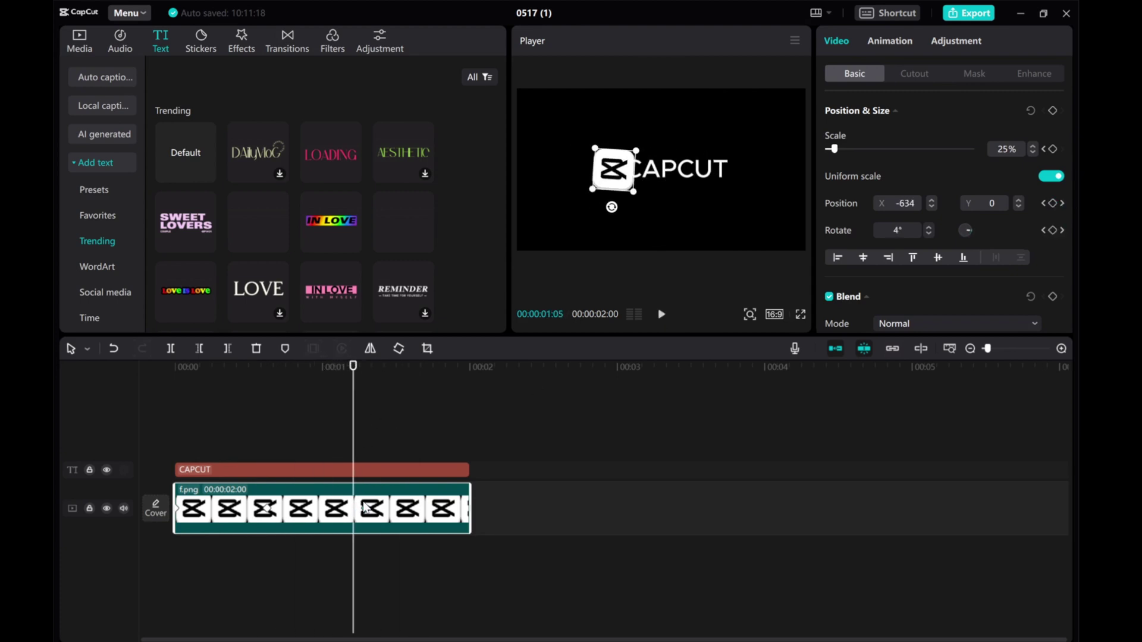
pyautogui.click(323, 435)
pyautogui.moveTo(279, 435); pyautogui.dragTo(117, 413)
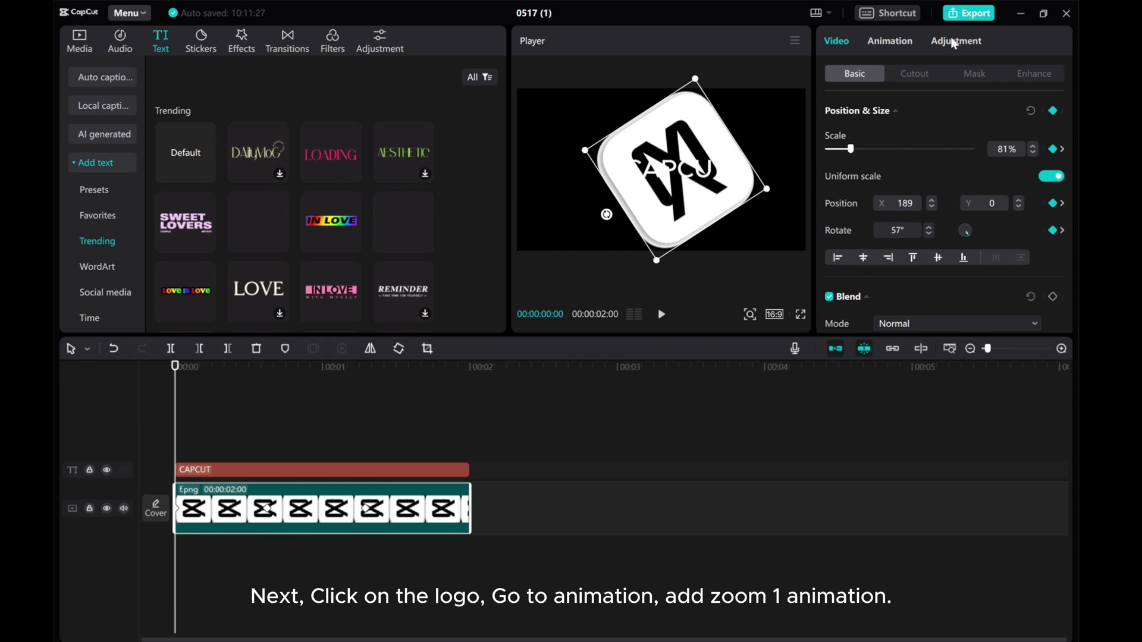
# - Apply the Zoom 1 In animation to the logo at 0.4s duration and play it back
pyautogui.click(878, 43)
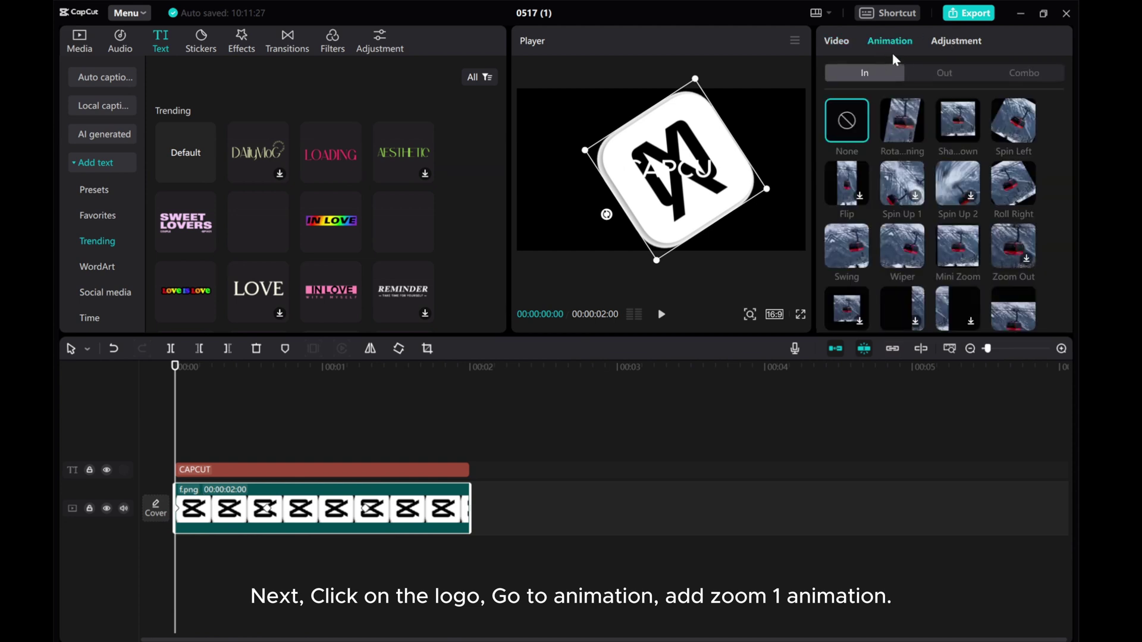
pyautogui.scroll(-2, 926, 205)
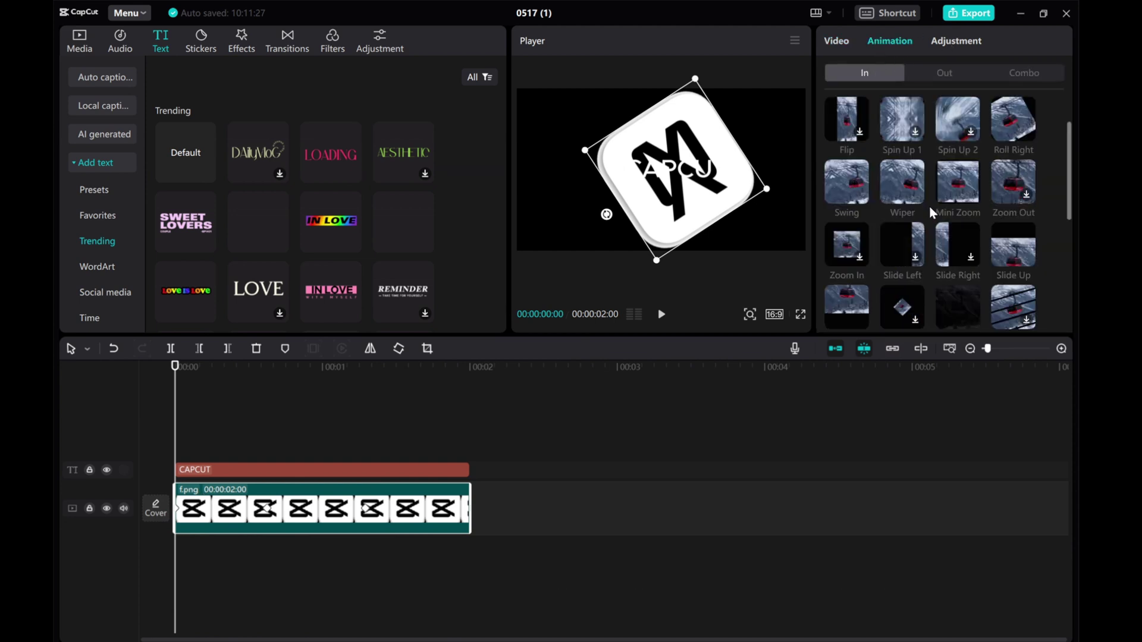
pyautogui.scroll(-5, 929, 206)
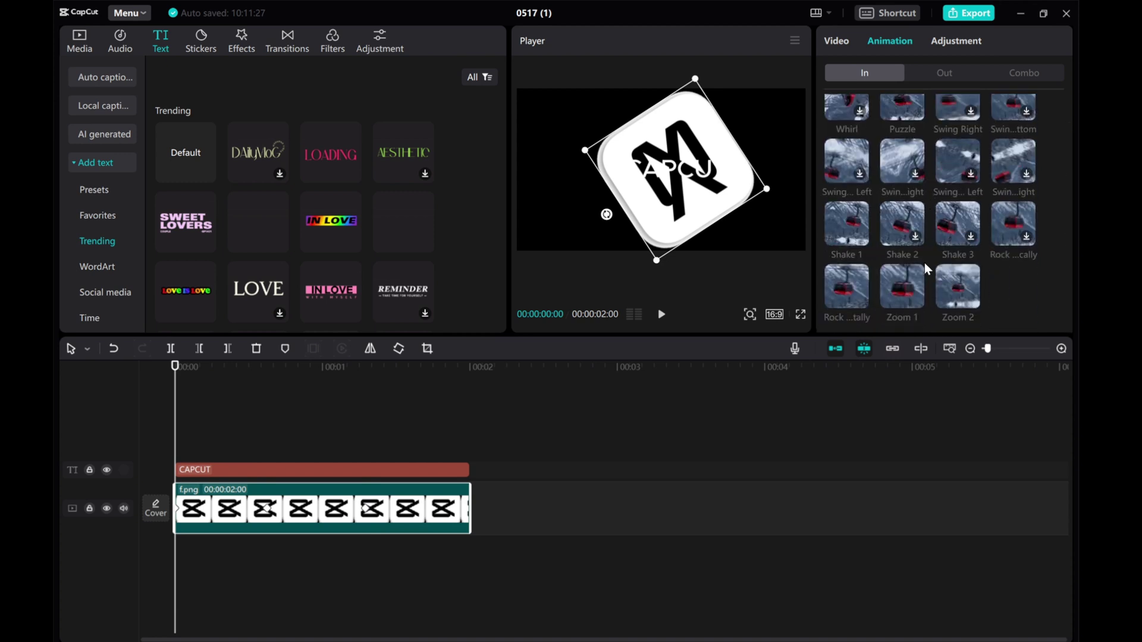
pyautogui.click(899, 297)
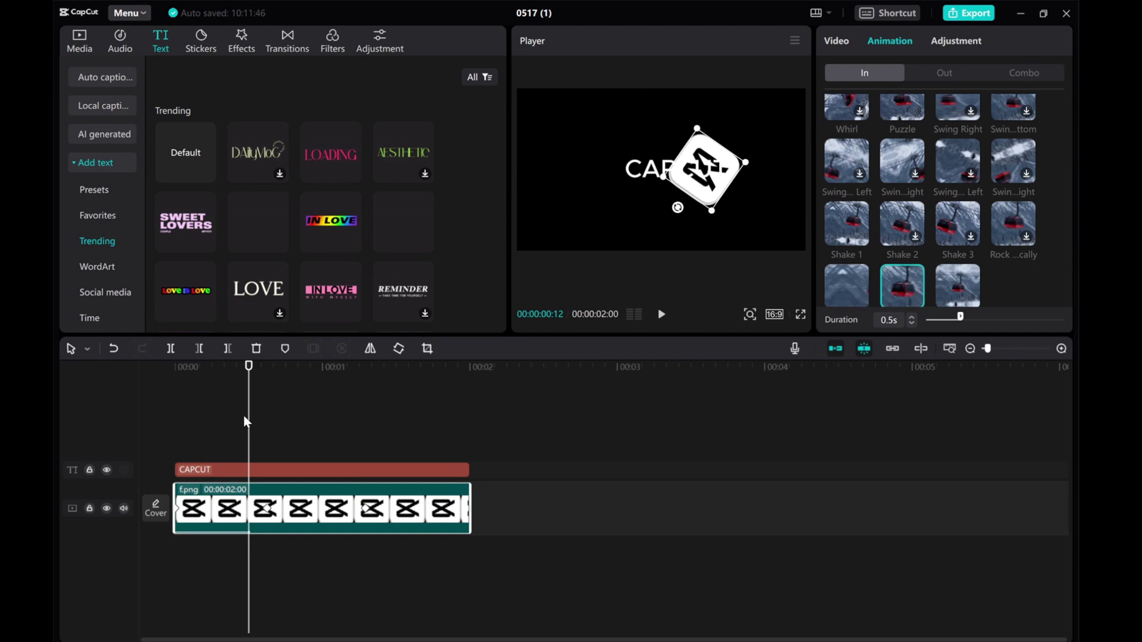
pyautogui.moveTo(962, 321); pyautogui.dragTo(952, 324)
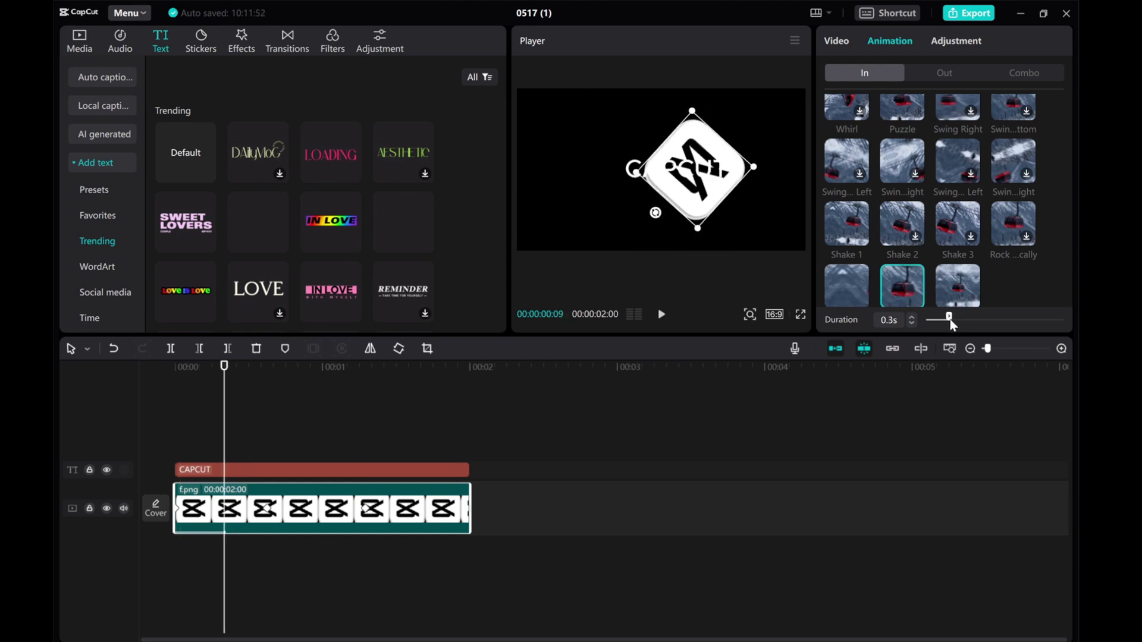
pyautogui.click(661, 315)
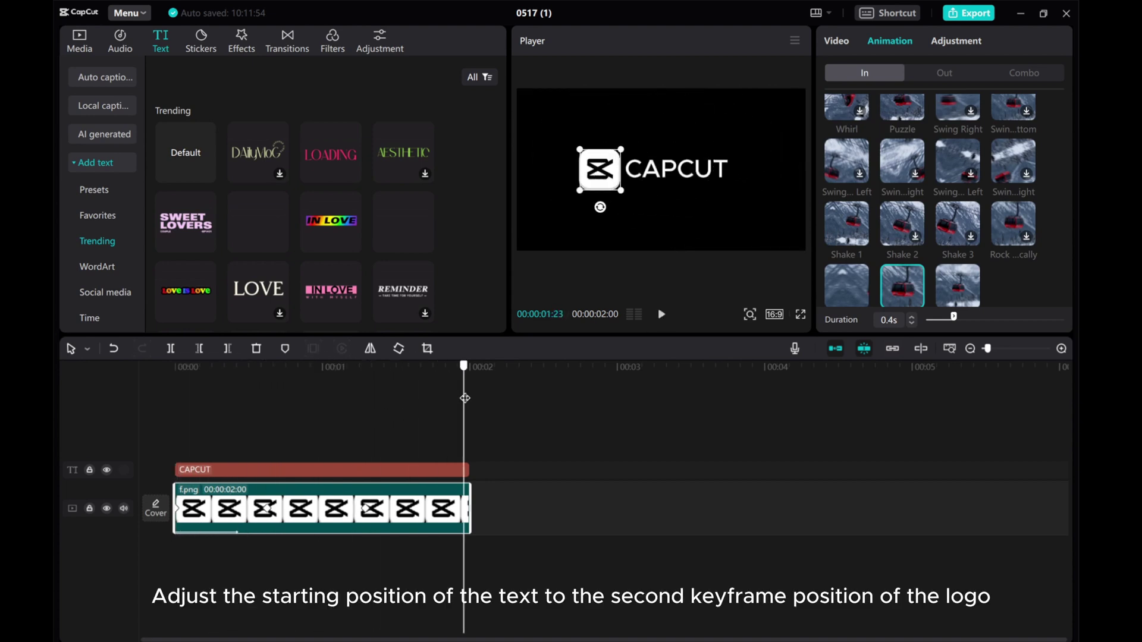
# - Trim the CAPCUT text clip to start at 0:15 and convert it into a compound clip
pyautogui.moveTo(454, 400); pyautogui.dragTo(265, 404)
pyautogui.click(226, 471)
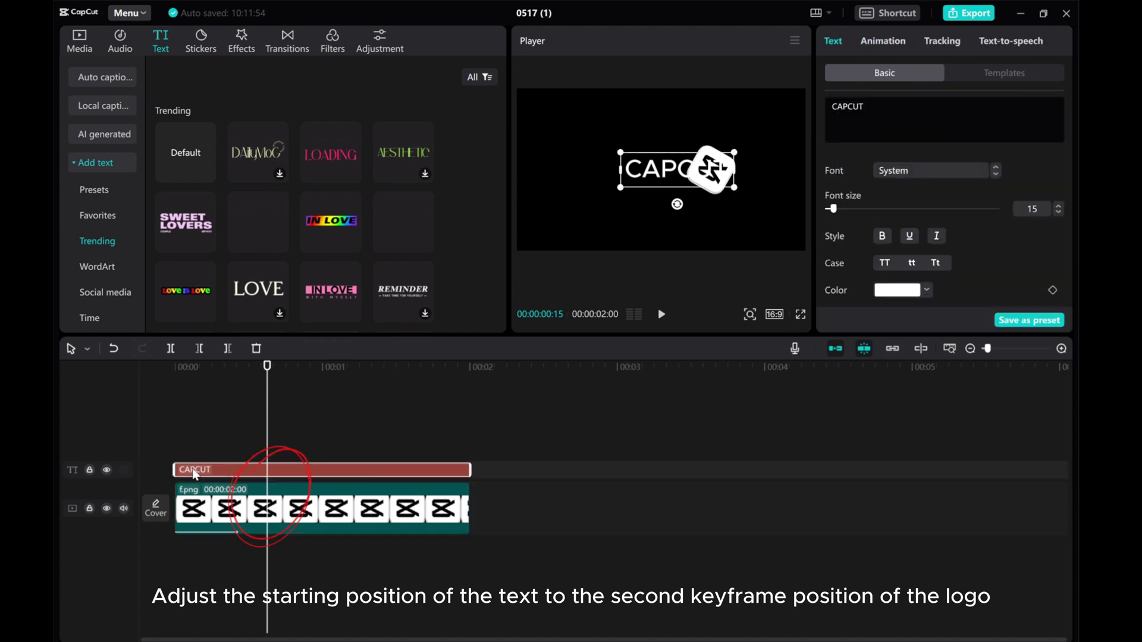
pyautogui.moveTo(176, 465); pyautogui.dragTo(266, 467)
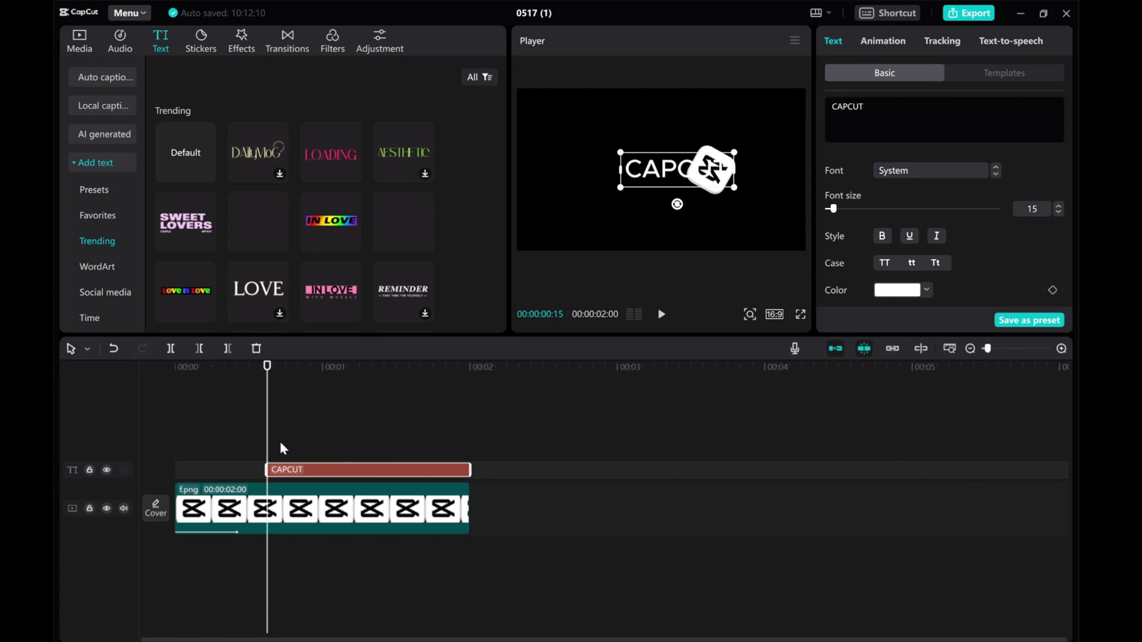
pyautogui.rightClick(289, 475)
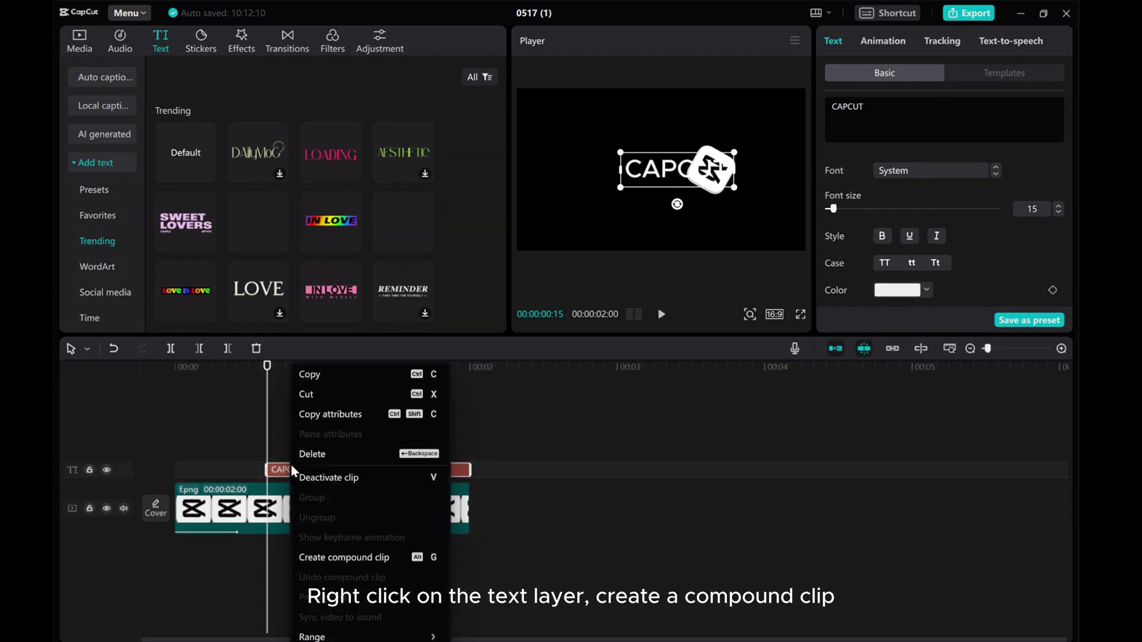
pyautogui.click(310, 556)
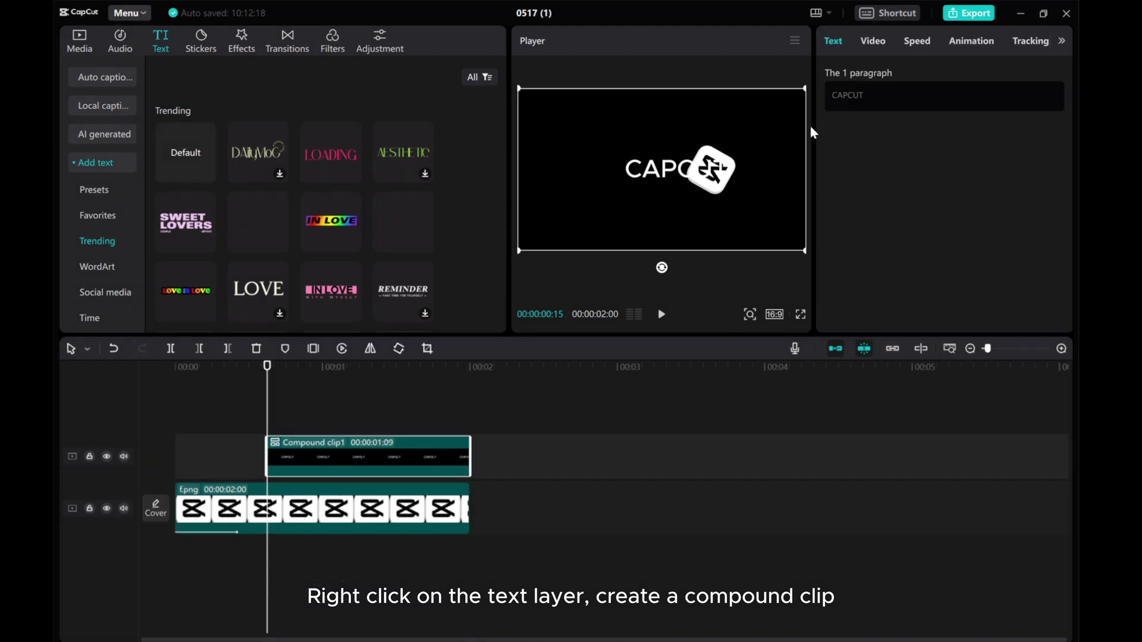
pyautogui.click(875, 39)
# - Apply a Horizontal mask to the compound clip, rotate it 90°, and zoom the timeline in
pyautogui.click(974, 73)
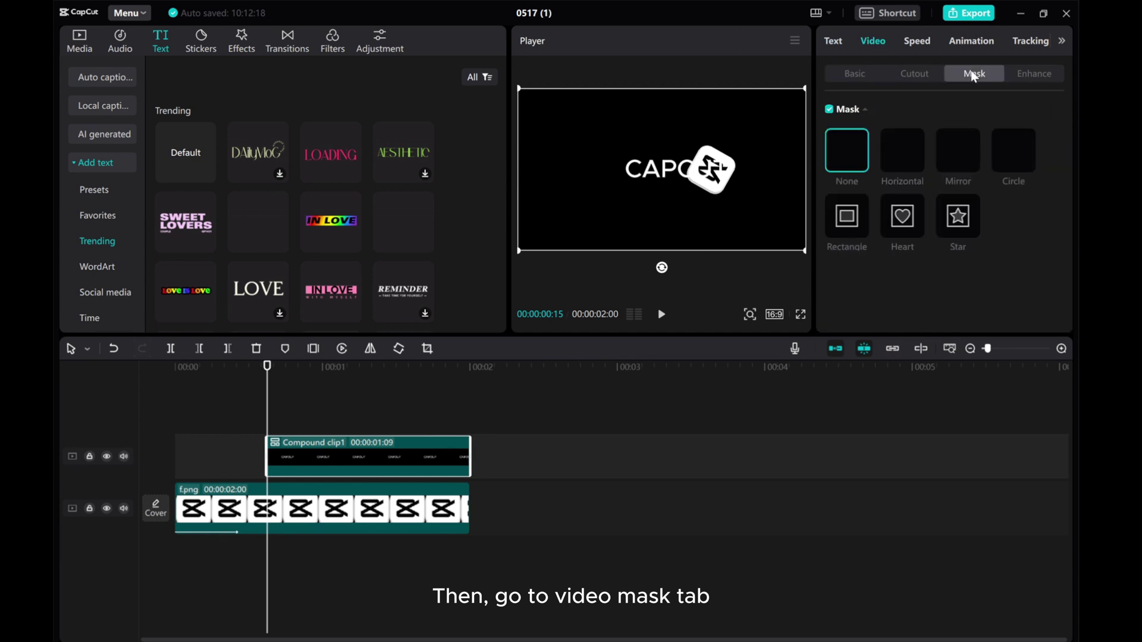
pyautogui.click(892, 148)
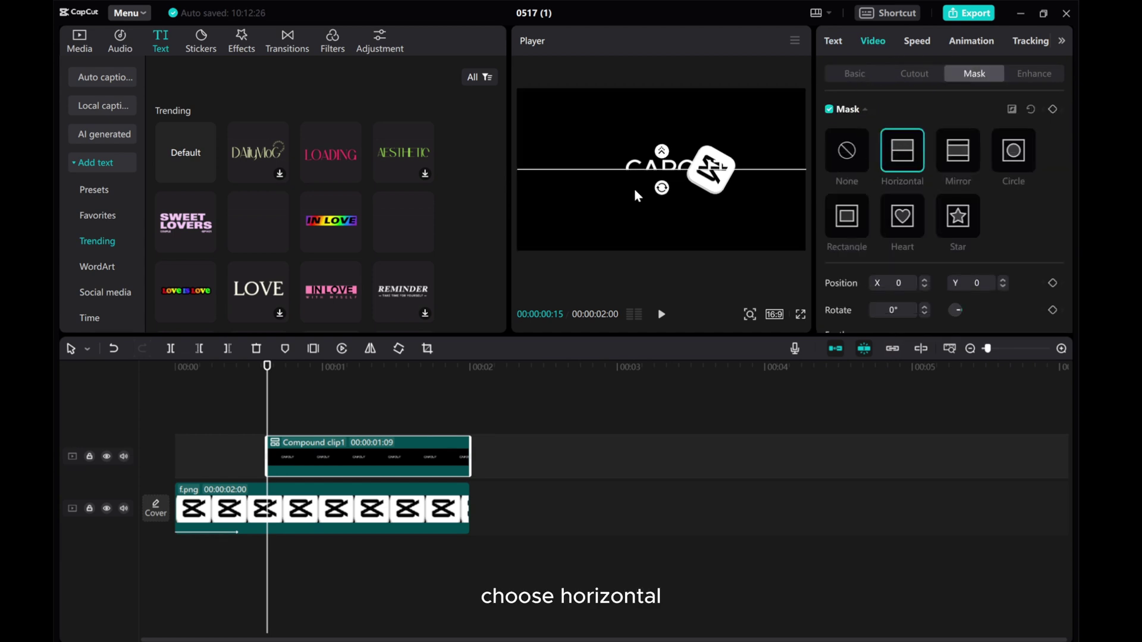
pyautogui.moveTo(661, 190); pyautogui.dragTo(733, 179)
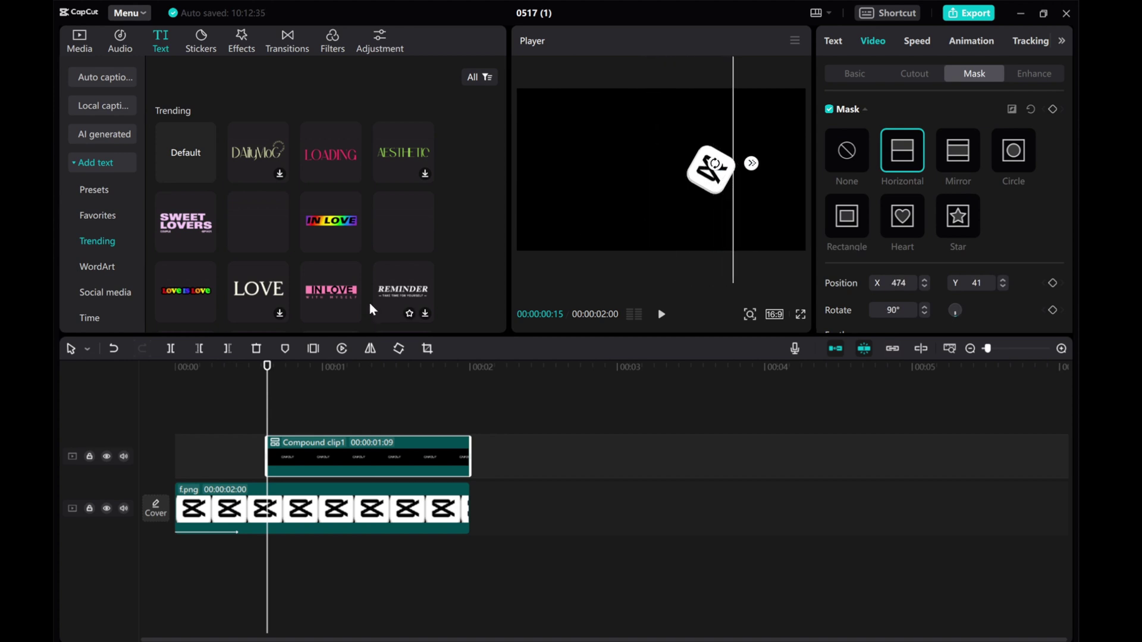
pyautogui.click(1061, 350)
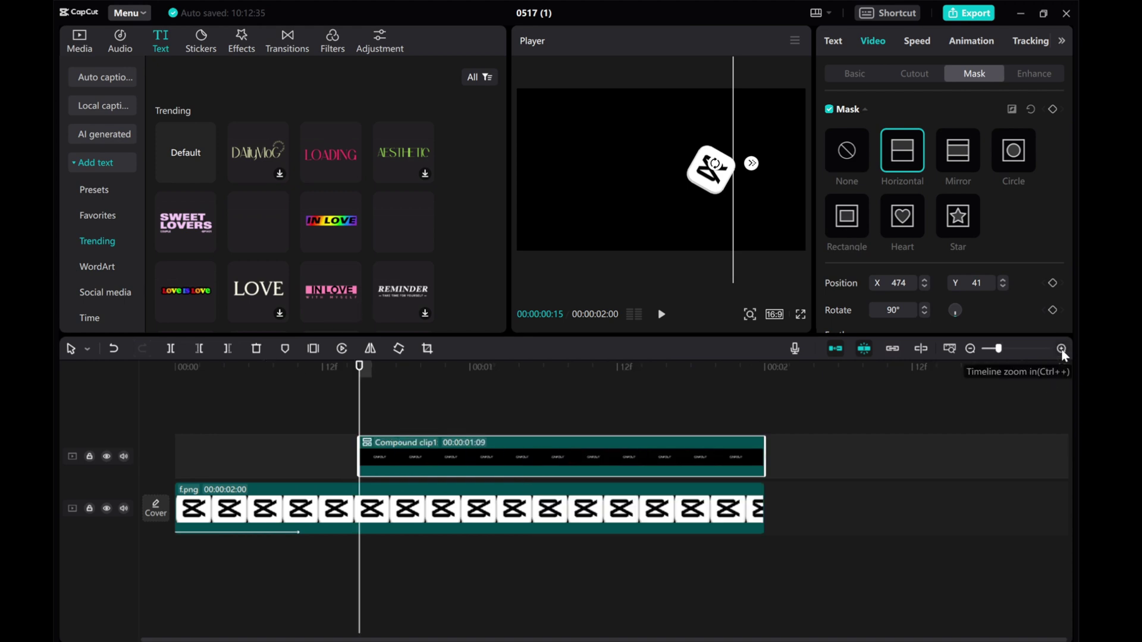
pyautogui.click(1062, 350)
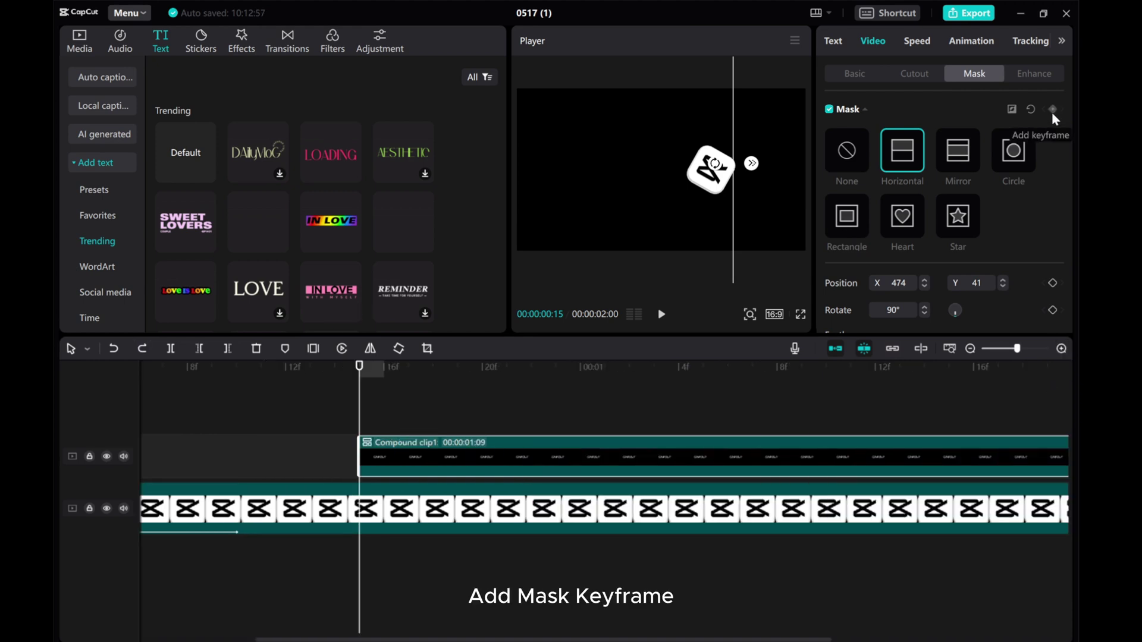
# - Keyframe the mask line frame by frame, sliding it left to X -376 to reveal CAPCUT
pyautogui.click(1051, 110)
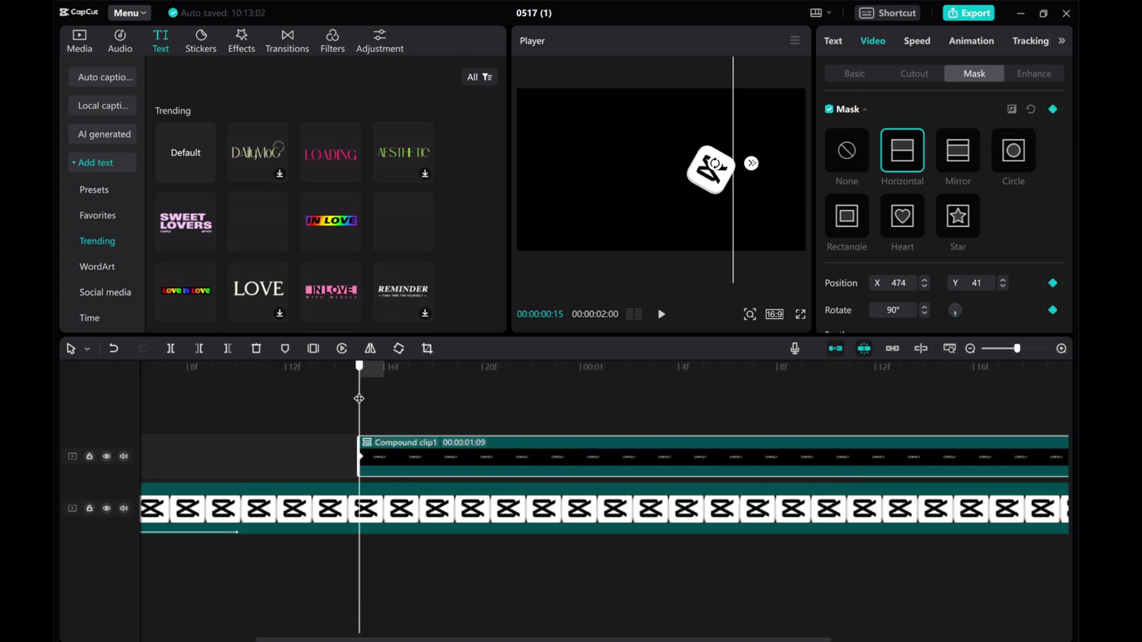
pyautogui.press('Right')
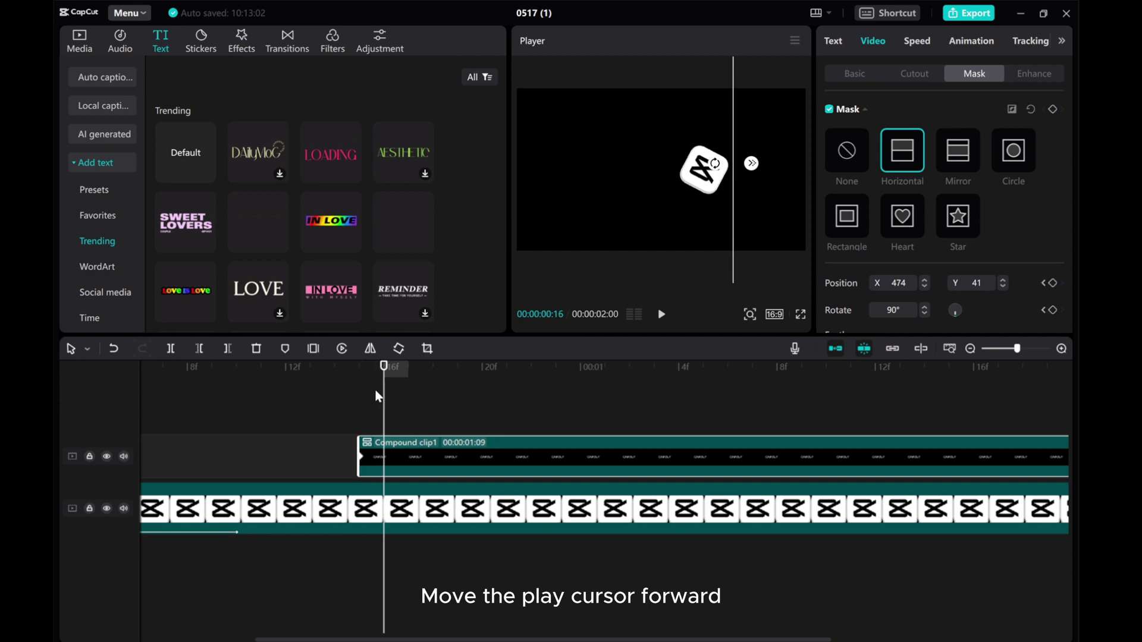
pyautogui.moveTo(732, 223); pyautogui.dragTo(704, 226)
pyautogui.press('Right')
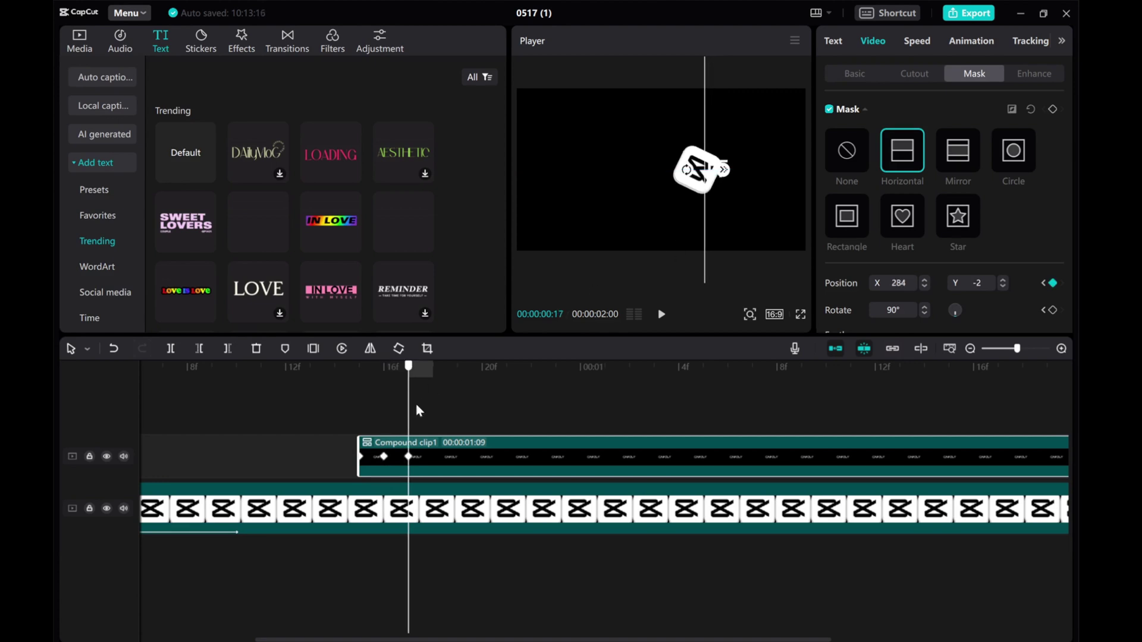
pyautogui.press('Right')
pyautogui.moveTo(703, 243); pyautogui.dragTo(619, 226)
pyautogui.press('Right')
pyautogui.press('Right')
pyautogui.press('Right')
pyautogui.press('Right')
pyautogui.press('Right')
pyautogui.press('Right')
pyautogui.press('Right')
pyautogui.press('Right')
pyautogui.press('Right')
pyautogui.press('Right')
pyautogui.press('Right')
pyautogui.press('Right')
pyautogui.moveTo(686, 273); pyautogui.dragTo(675, 273)
pyautogui.press('Right')
pyautogui.moveTo(612, 221); pyautogui.dragTo(607, 220)
pyautogui.press('Right')
pyautogui.click(970, 349)
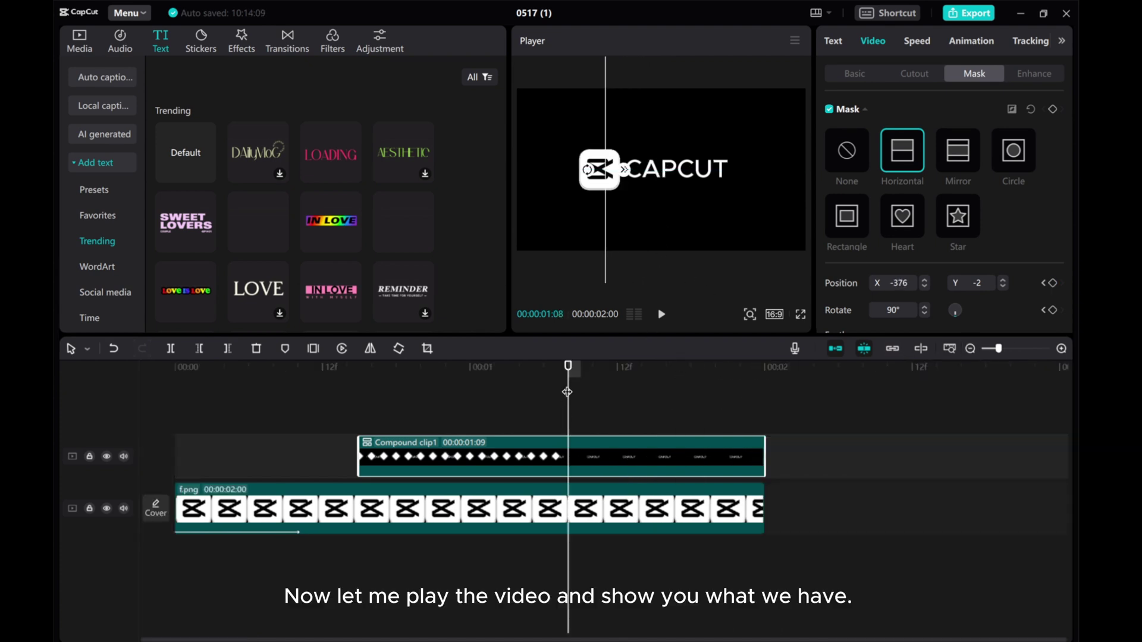
pyautogui.moveTo(567, 392); pyautogui.dragTo(129, 344)
pyautogui.click(195, 399)
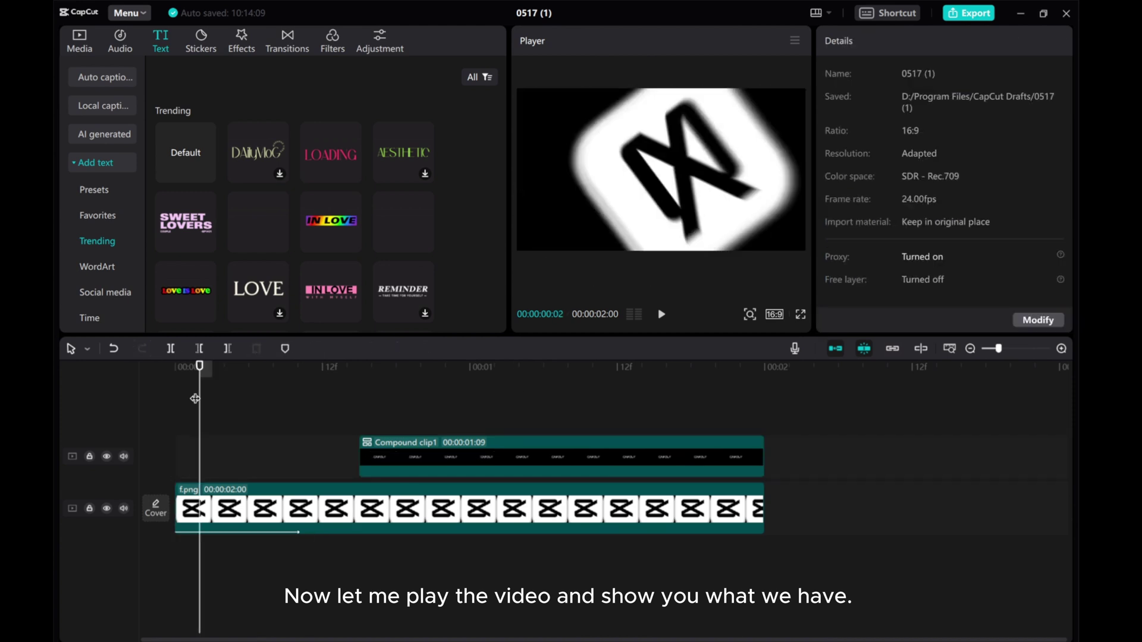
pyautogui.moveTo(195, 399); pyautogui.dragTo(52, 369)
pyautogui.click(659, 315)
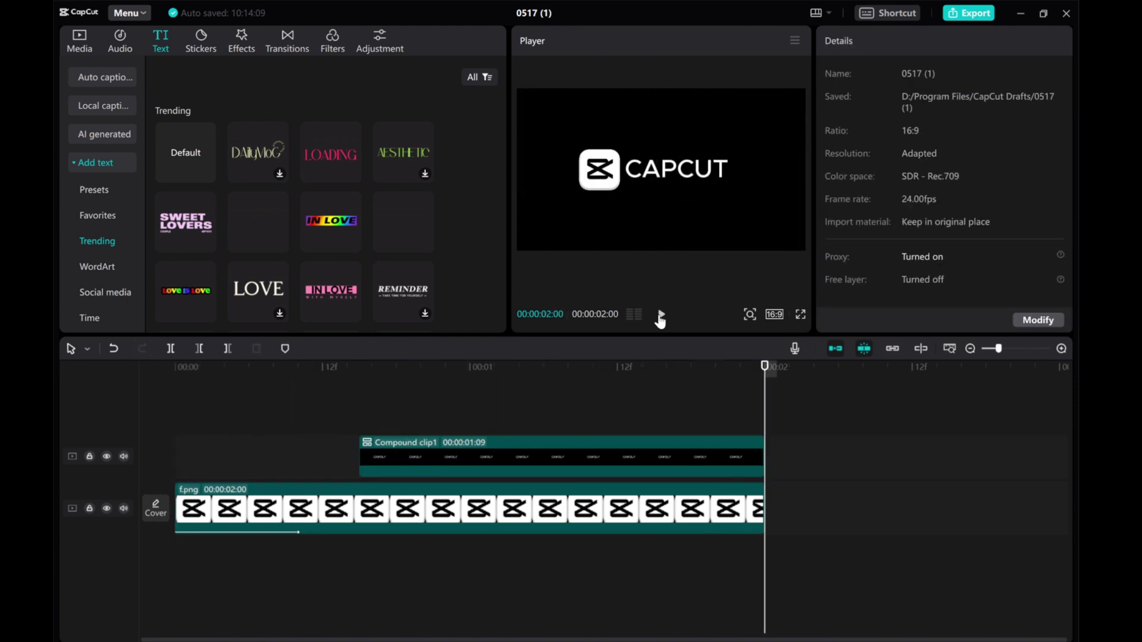
pyautogui.click(660, 316)
pyautogui.click(659, 315)
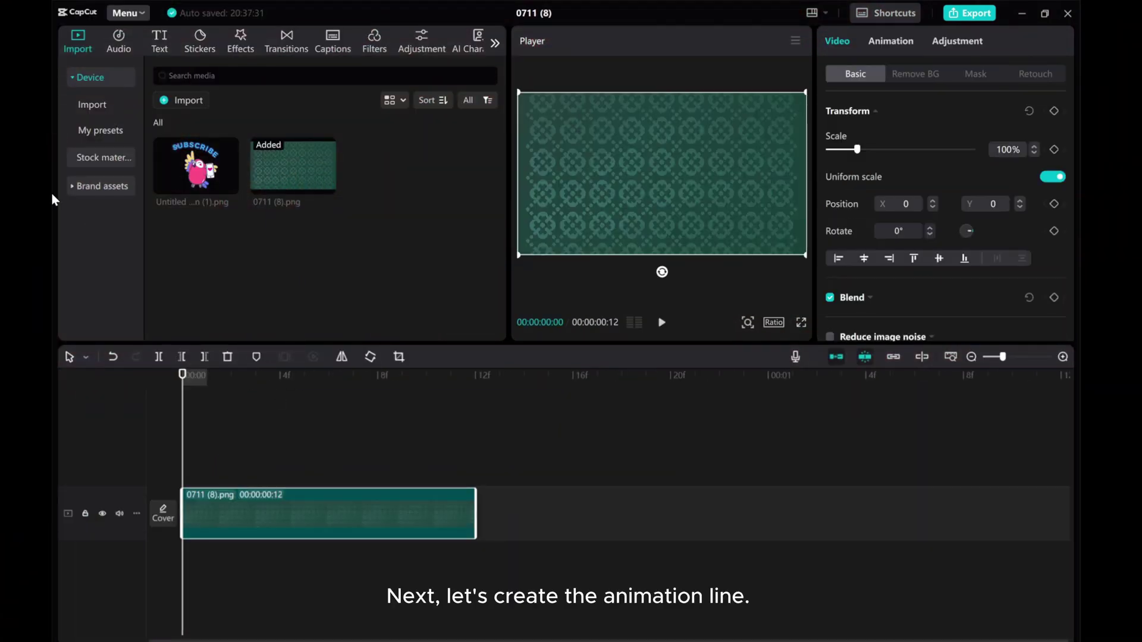
# - Open the Stock material library beside the green background clip
pyautogui.click(81, 157)
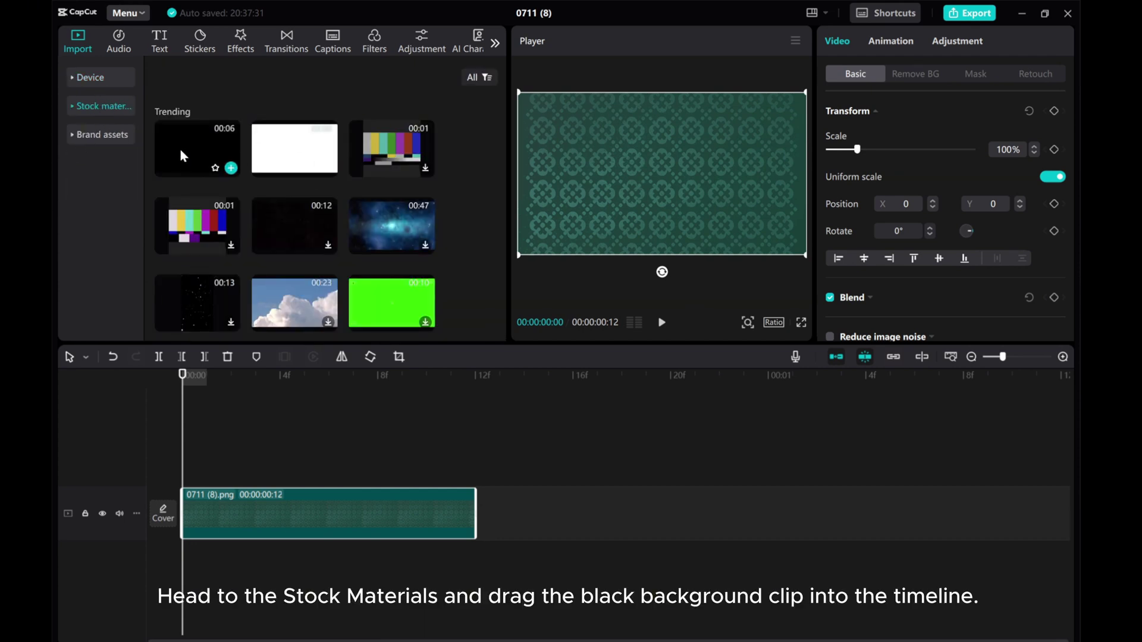
# - Add the black stock clip above the green background and extend the background to 5:01
pyautogui.moveTo(184, 149); pyautogui.dragTo(180, 466)
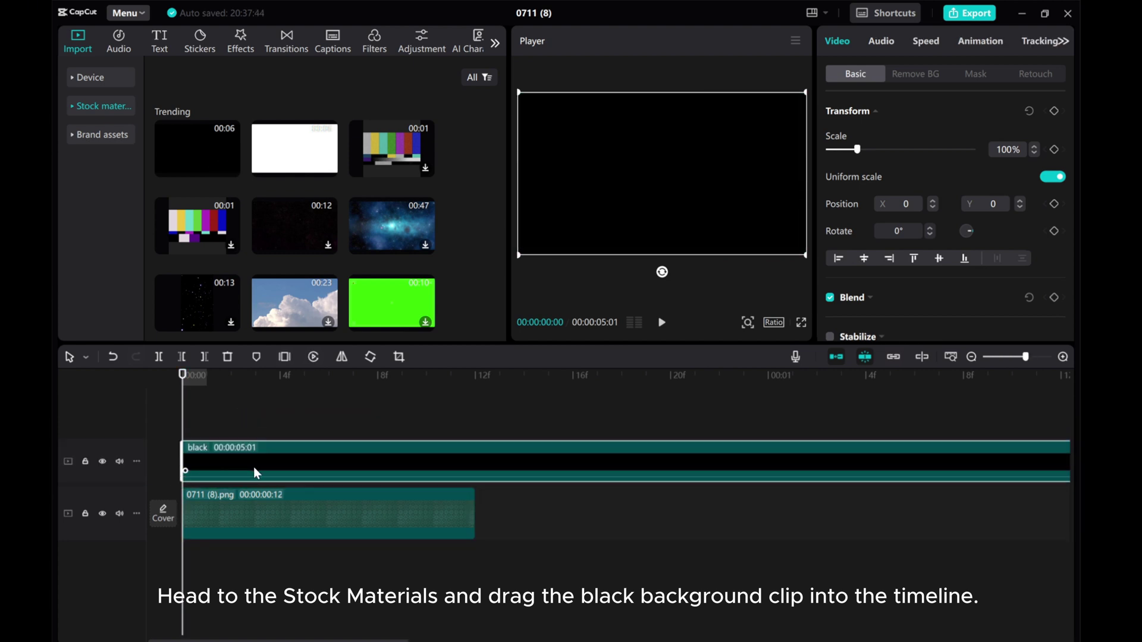
pyautogui.click(971, 356)
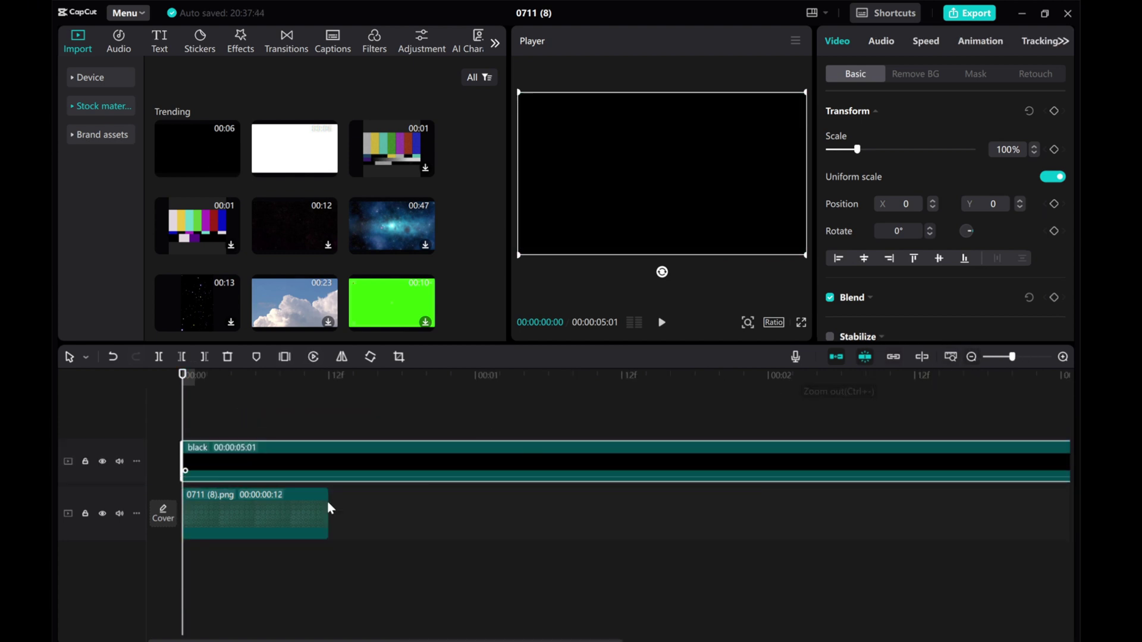
pyautogui.click(970, 359)
pyautogui.click(971, 359)
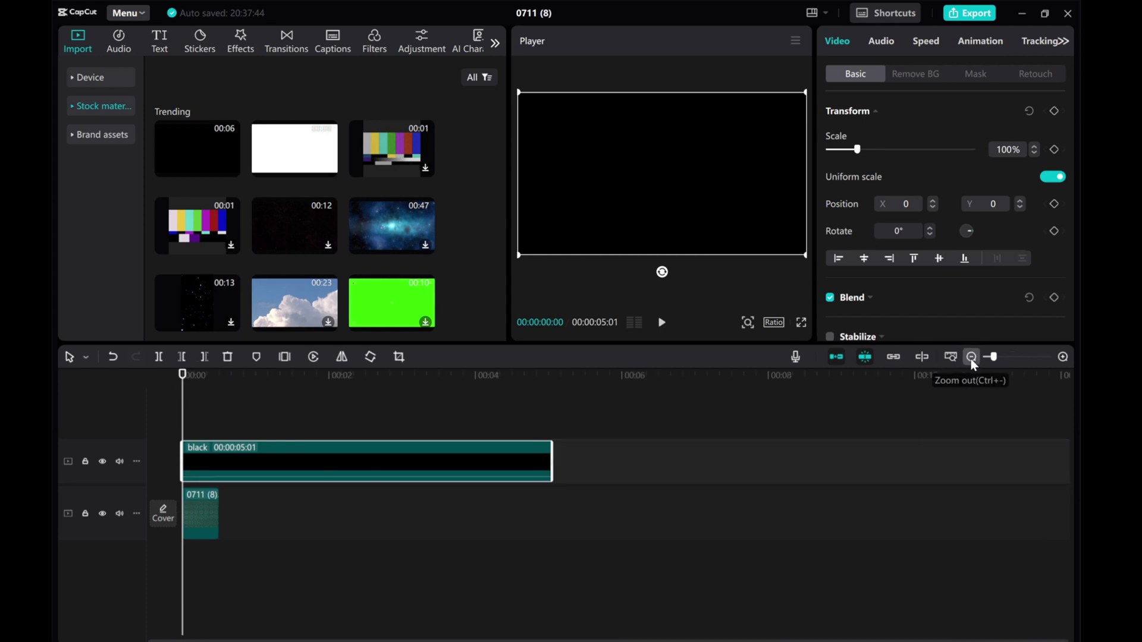
pyautogui.moveTo(218, 508); pyautogui.dragTo(548, 502)
pyautogui.click(455, 463)
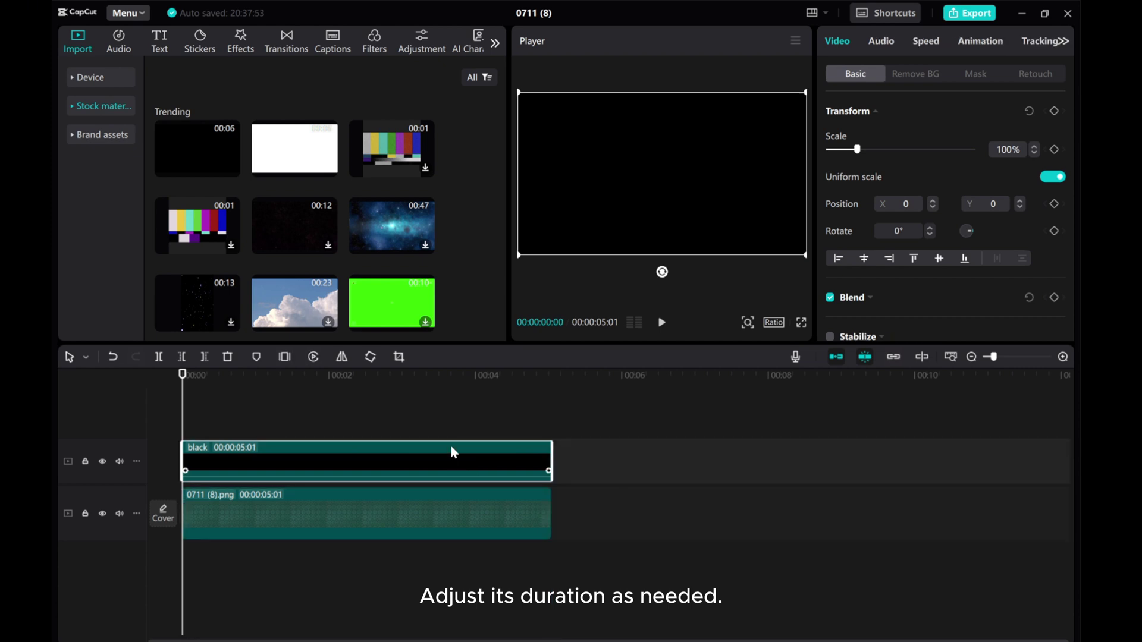
# - Give the black clip a rectangle mask squeezed into a thin 1080×28 horizontal line
pyautogui.click(976, 74)
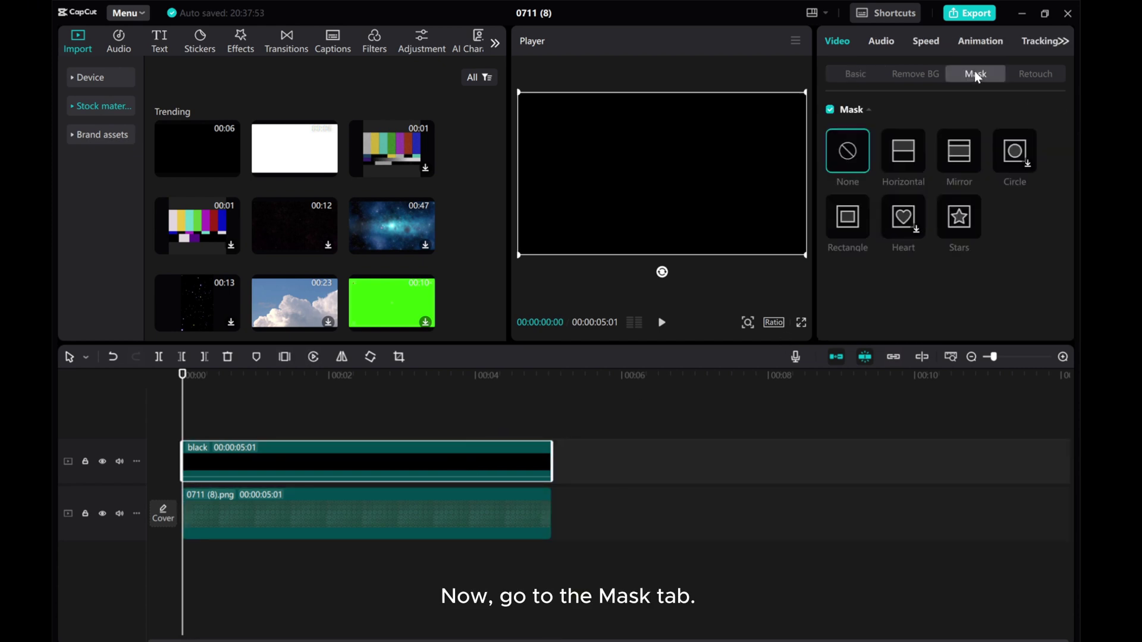
pyautogui.click(848, 219)
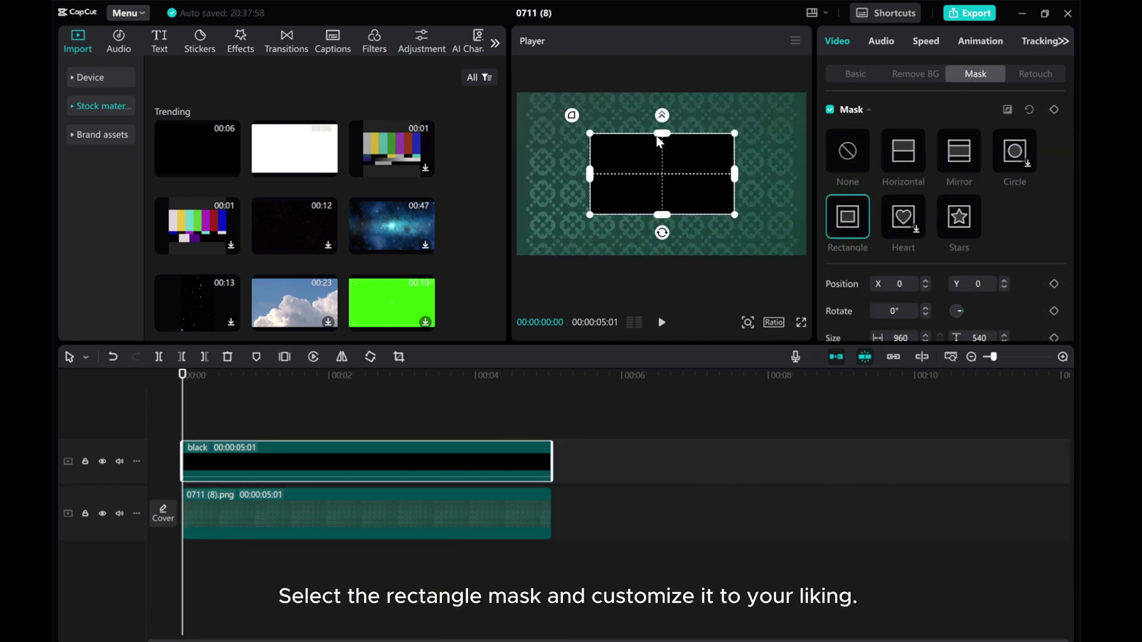
pyautogui.moveTo(590, 179); pyautogui.dragTo(581, 176)
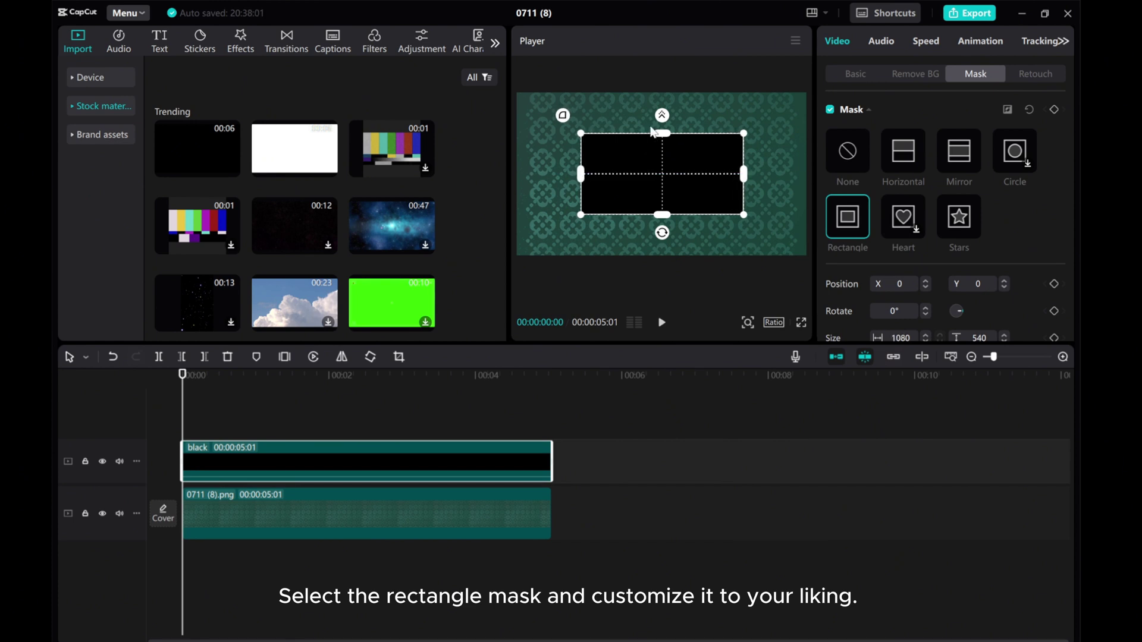
pyautogui.moveTo(663, 133); pyautogui.dragTo(664, 184)
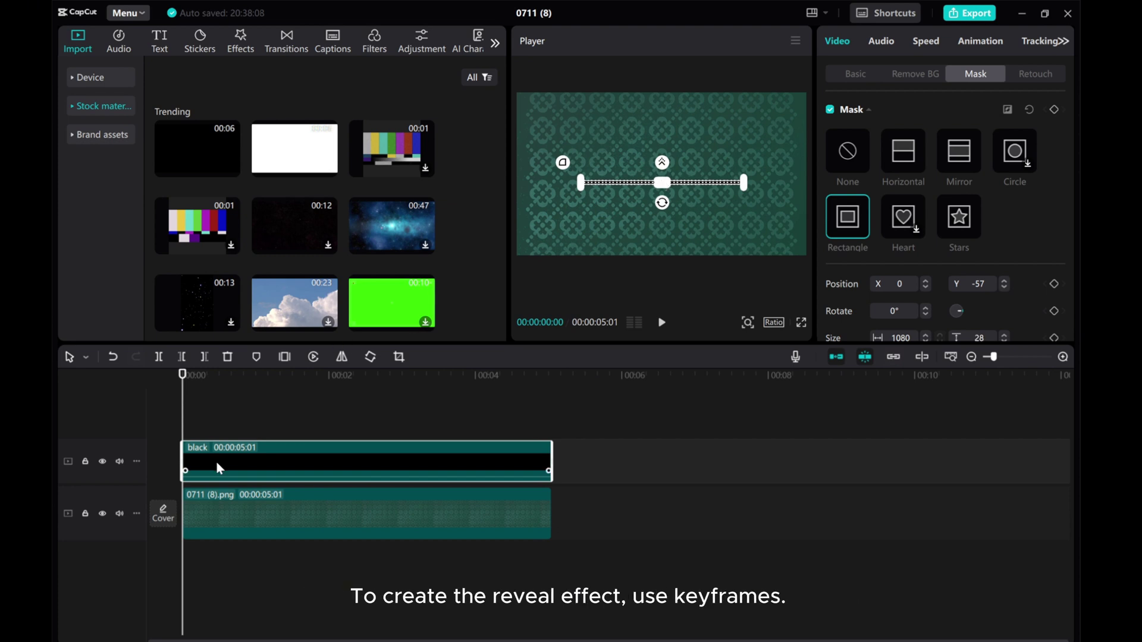
# - Move the black clip's mask line lower and add a mask keyframe at one second
pyautogui.click(207, 503)
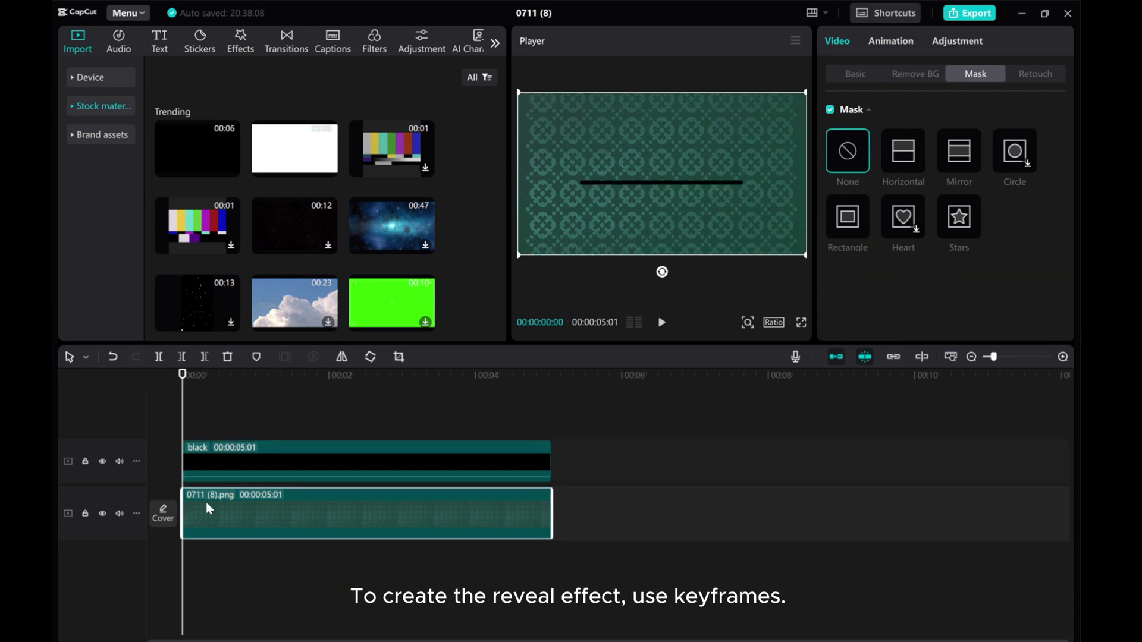
pyautogui.click(234, 451)
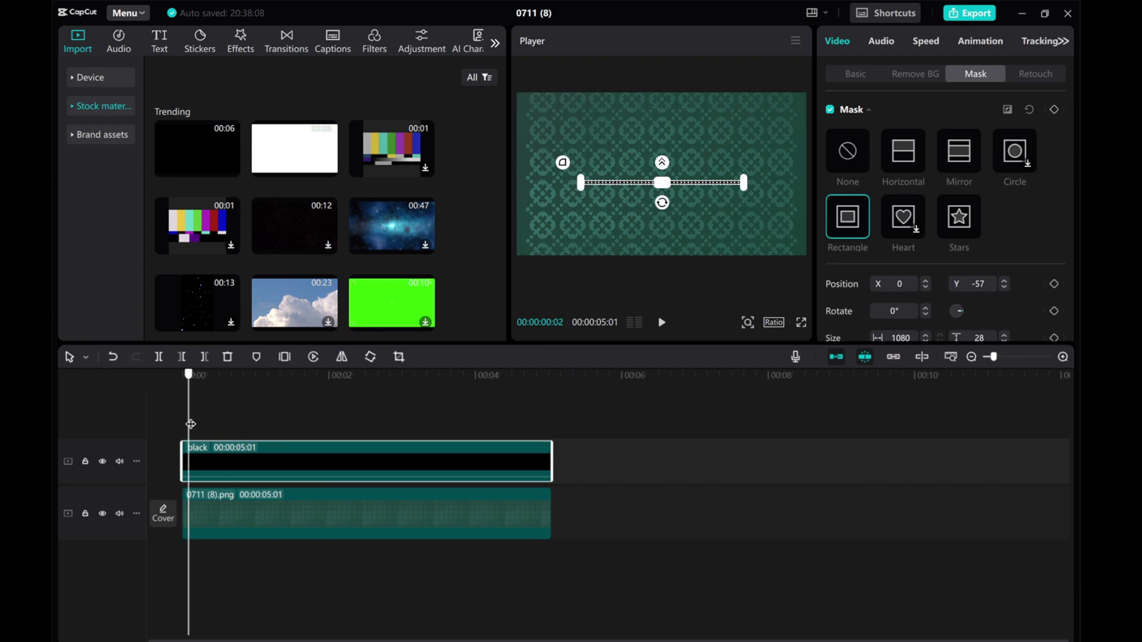
pyautogui.moveTo(689, 189)
pyautogui.mouseDown()
pyautogui.moveTo(689, 204)
pyautogui.moveTo(675, 194)
pyautogui.mouseUp()
pyautogui.moveTo(182, 375); pyautogui.dragTo(256, 420)
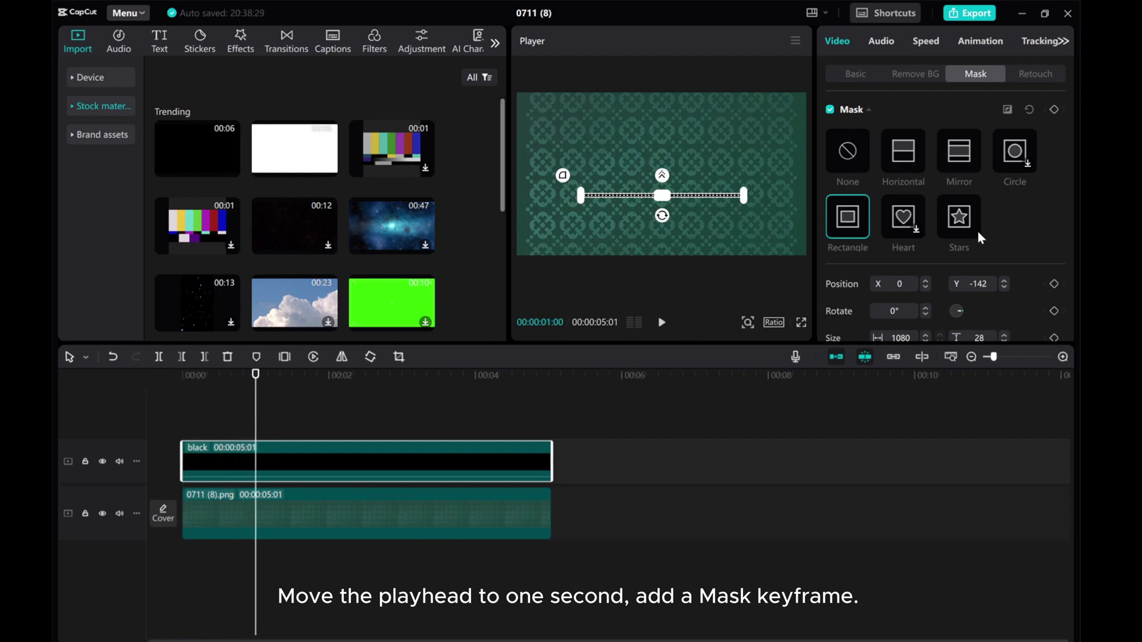
pyautogui.click(1053, 110)
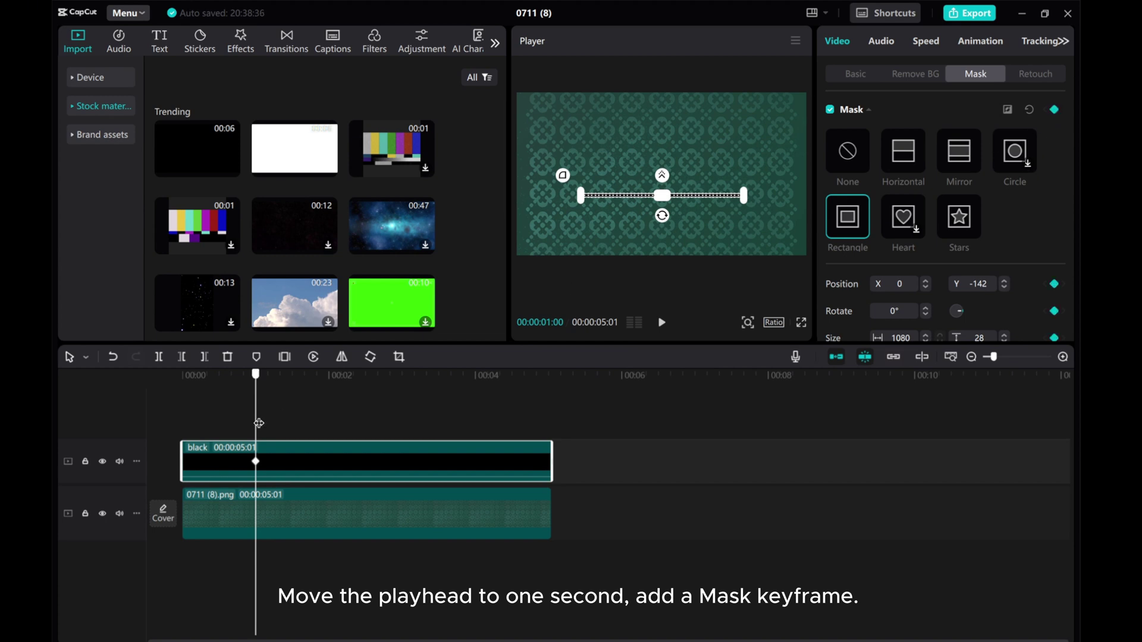
# - Set the mask width to 1 at the start of the timeline
pyautogui.moveTo(259, 423); pyautogui.dragTo(71, 415)
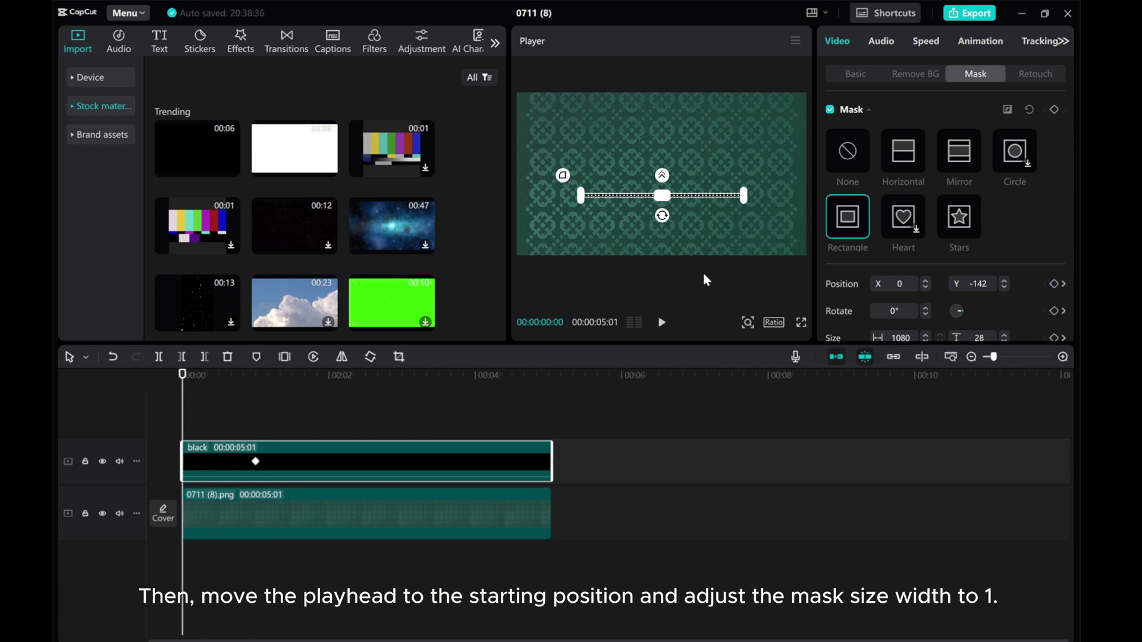
pyautogui.scroll(-3, 867, 280)
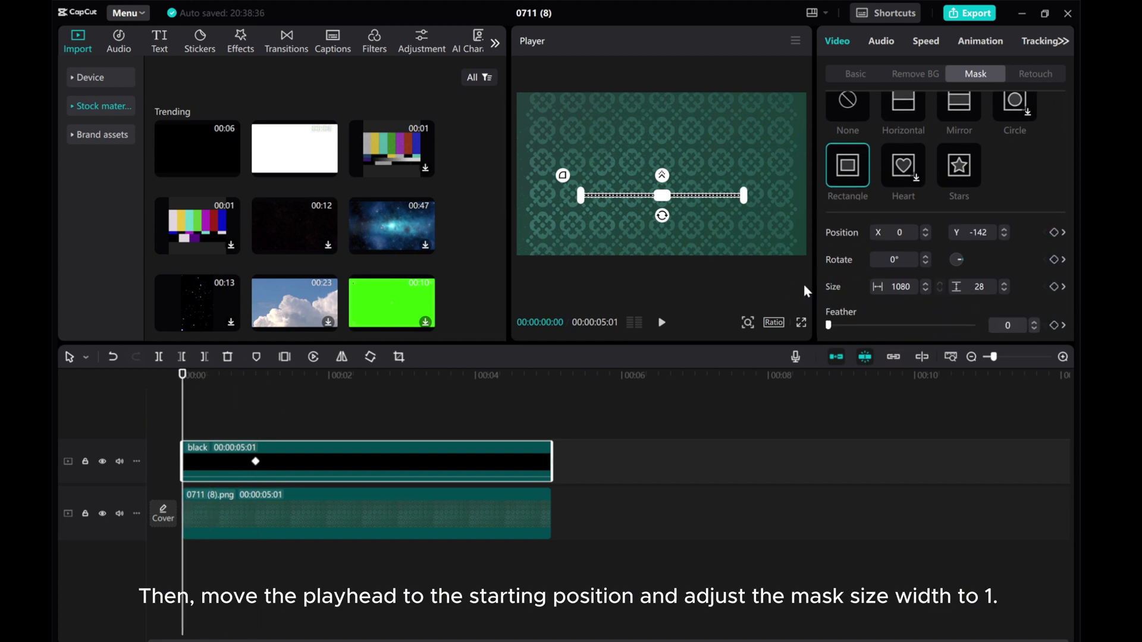
pyautogui.doubleClick(904, 287)
pyautogui.write('1')
pyautogui.press('Return')
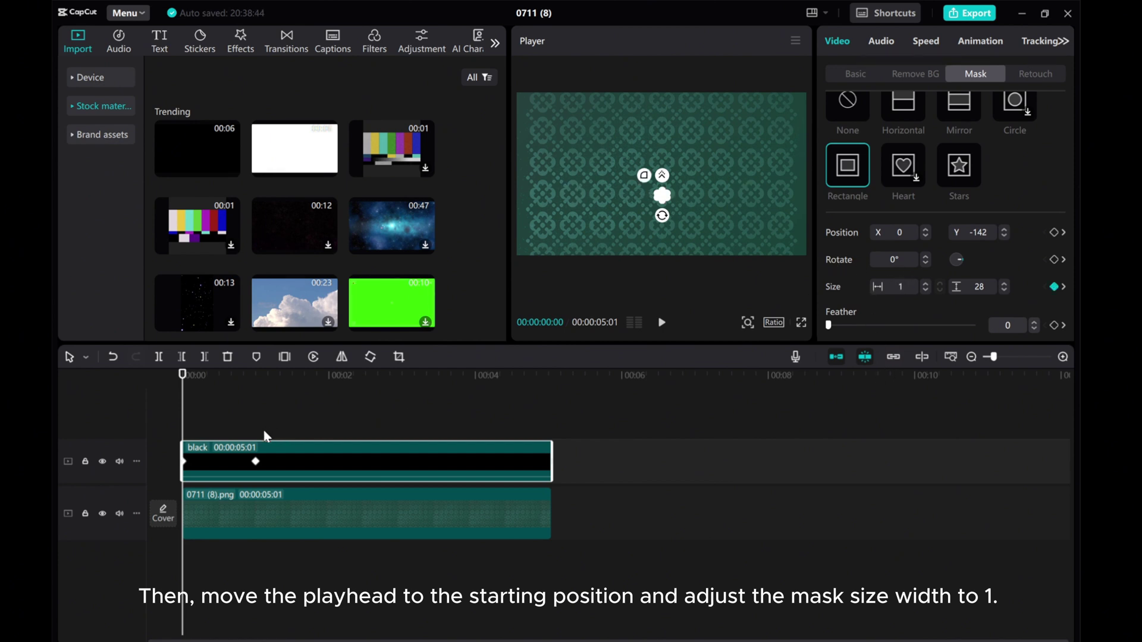
# - Play back the line reveal and return the playhead to the start
pyautogui.click(219, 518)
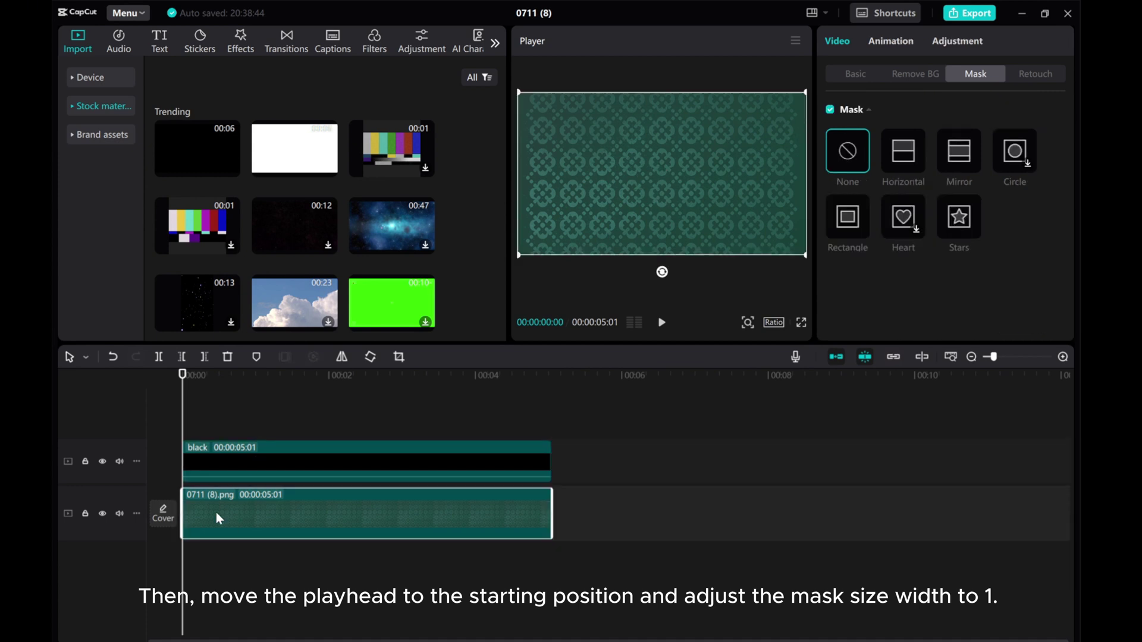
pyautogui.click(661, 323)
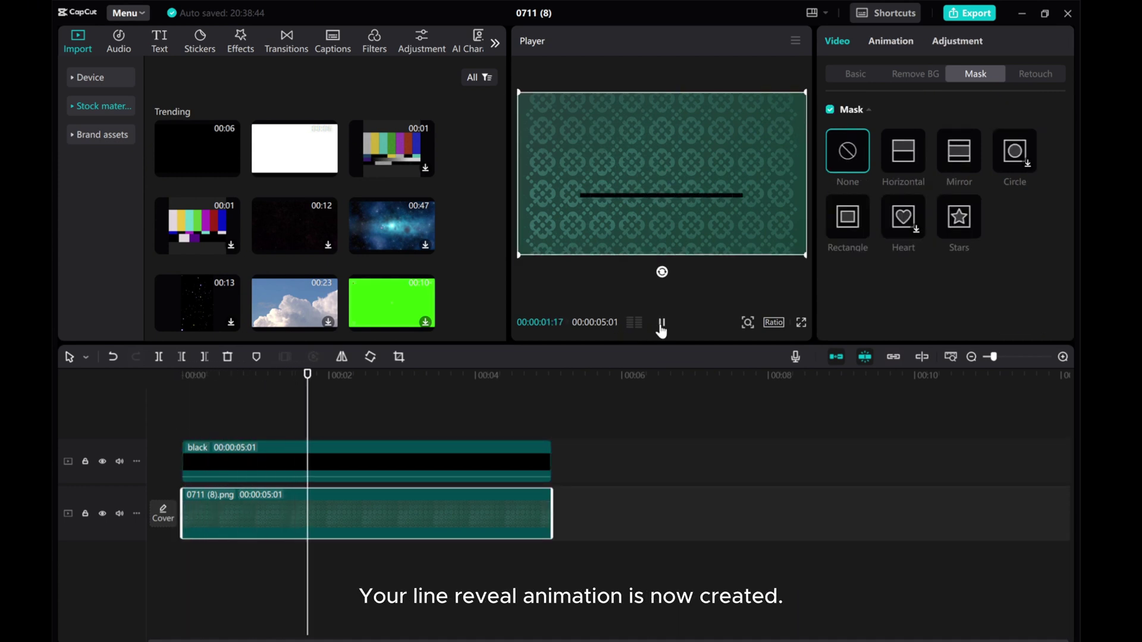
pyautogui.click(662, 322)
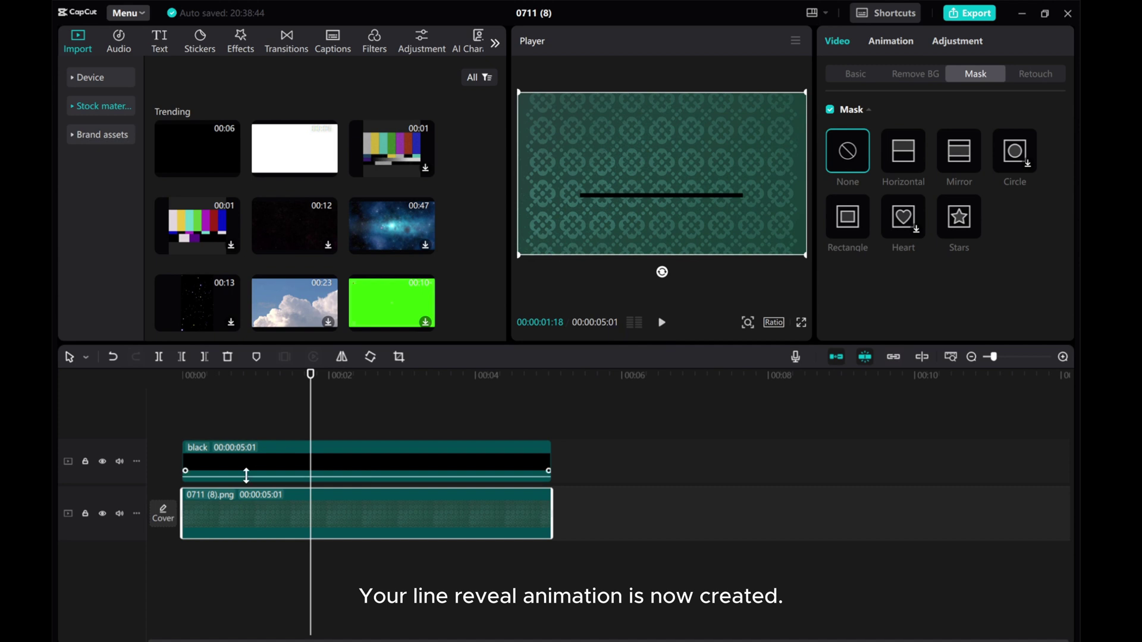
pyautogui.press('Home')
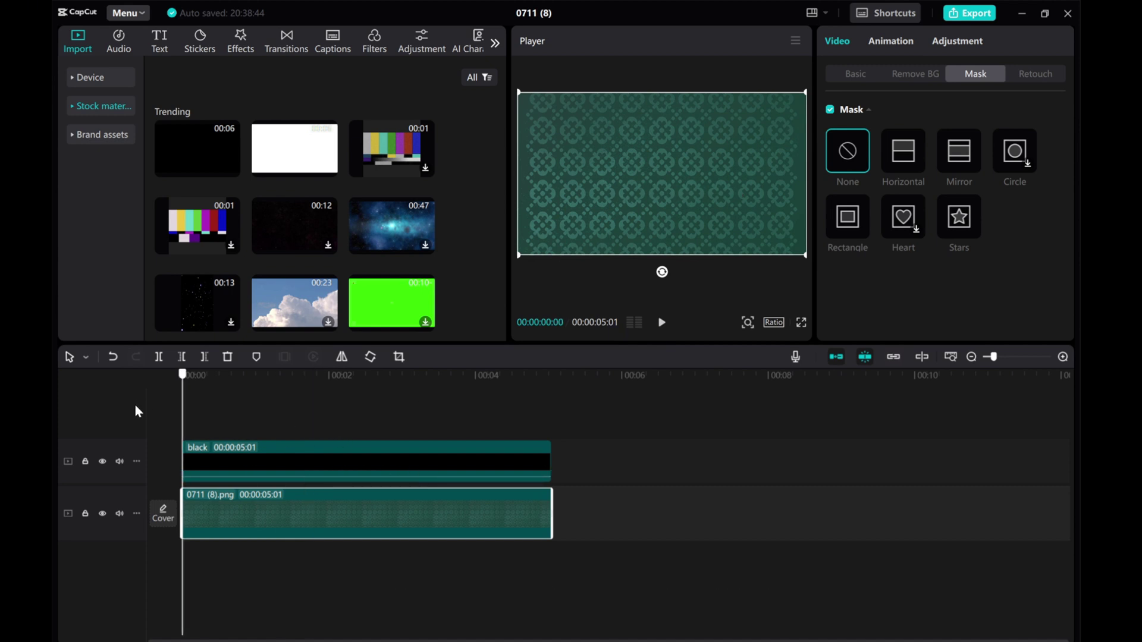
# - Add a default text clip and extend it to match the other tracks
pyautogui.click(149, 40)
pyautogui.moveTo(204, 135)
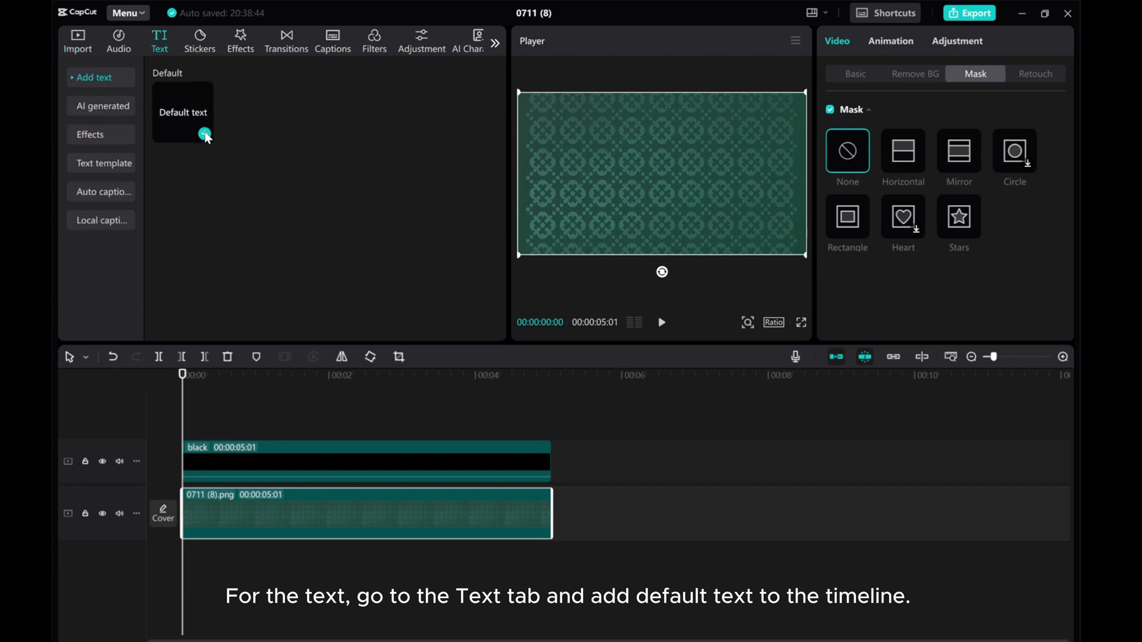
pyautogui.click(204, 135)
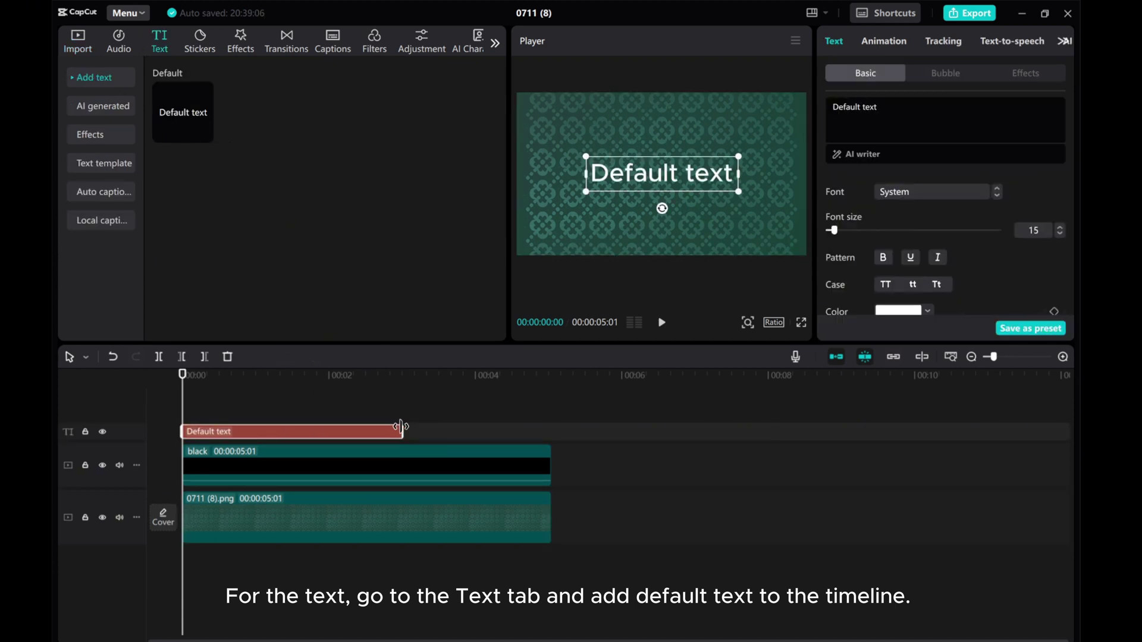
pyautogui.moveTo(403, 431); pyautogui.dragTo(550, 433)
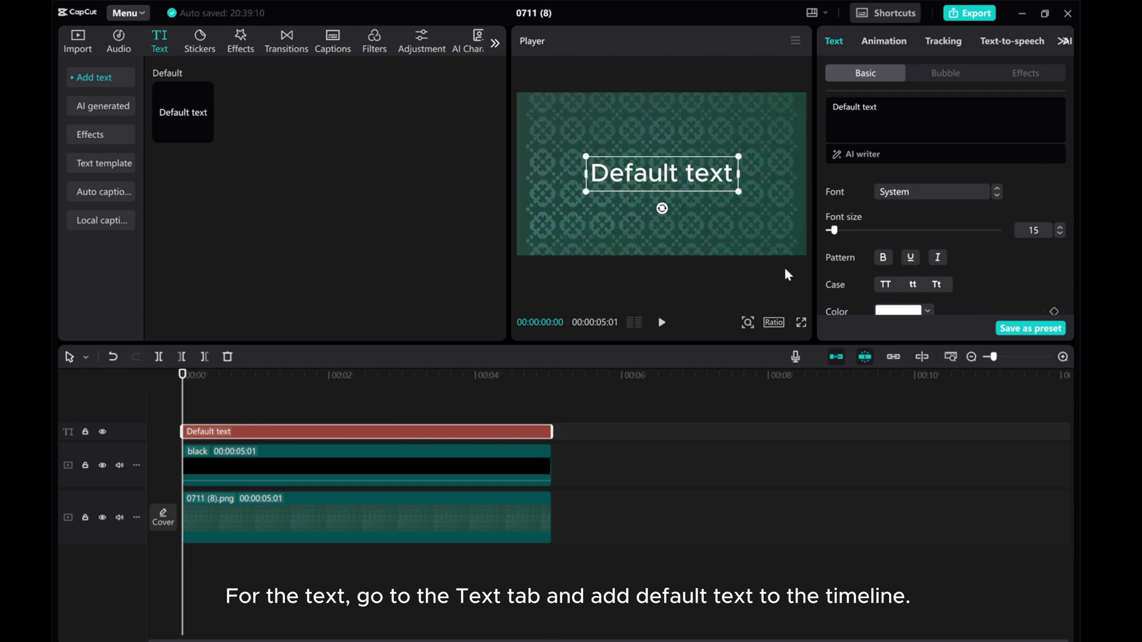
# - Change the title text to 'text animation'
pyautogui.moveTo(864, 109); pyautogui.dragTo(779, 108)
pyautogui.press('BackSpace')
pyautogui.click(878, 108)
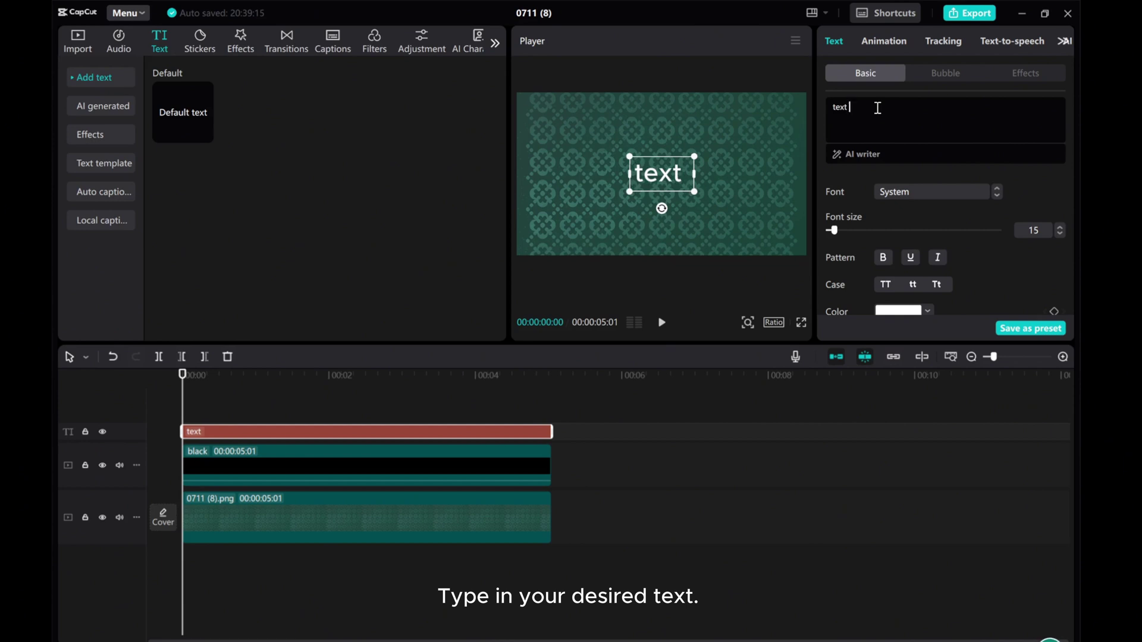
pyautogui.write('anim')
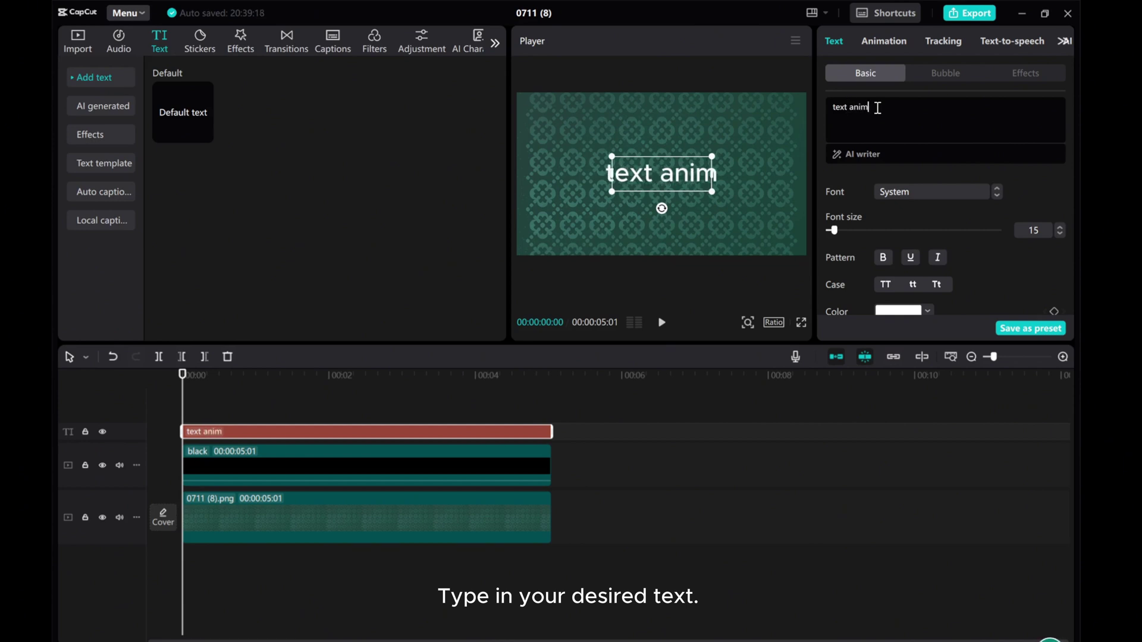
pyautogui.write('ation')
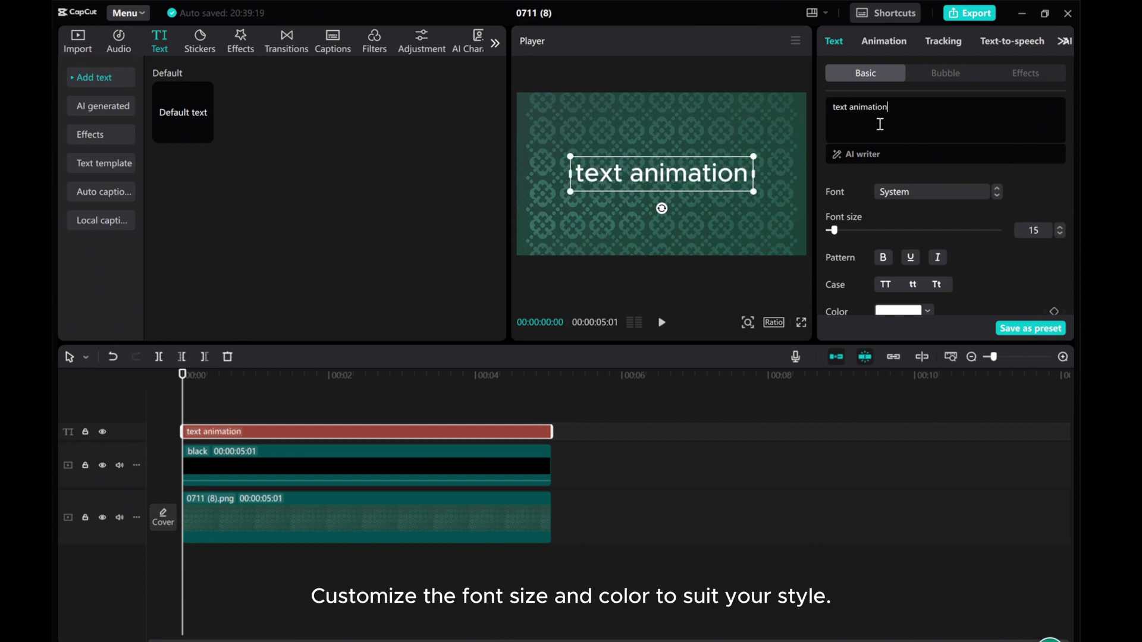
# - Set the title to uppercase Impact at size 14, nudged slightly down above the line
pyautogui.click(930, 191)
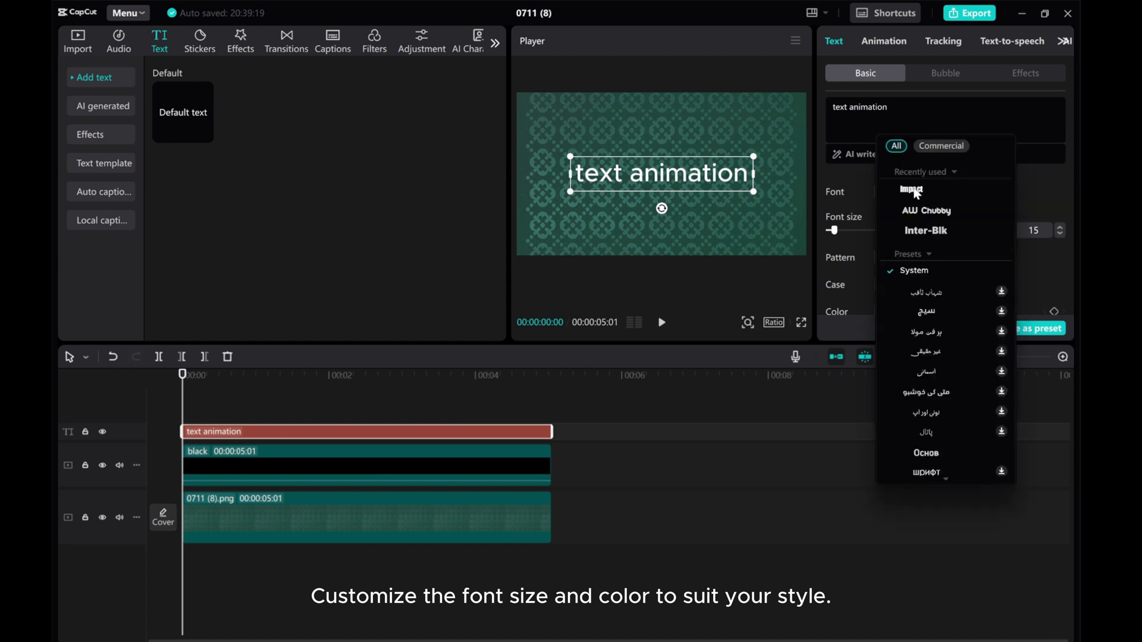
pyautogui.click(912, 190)
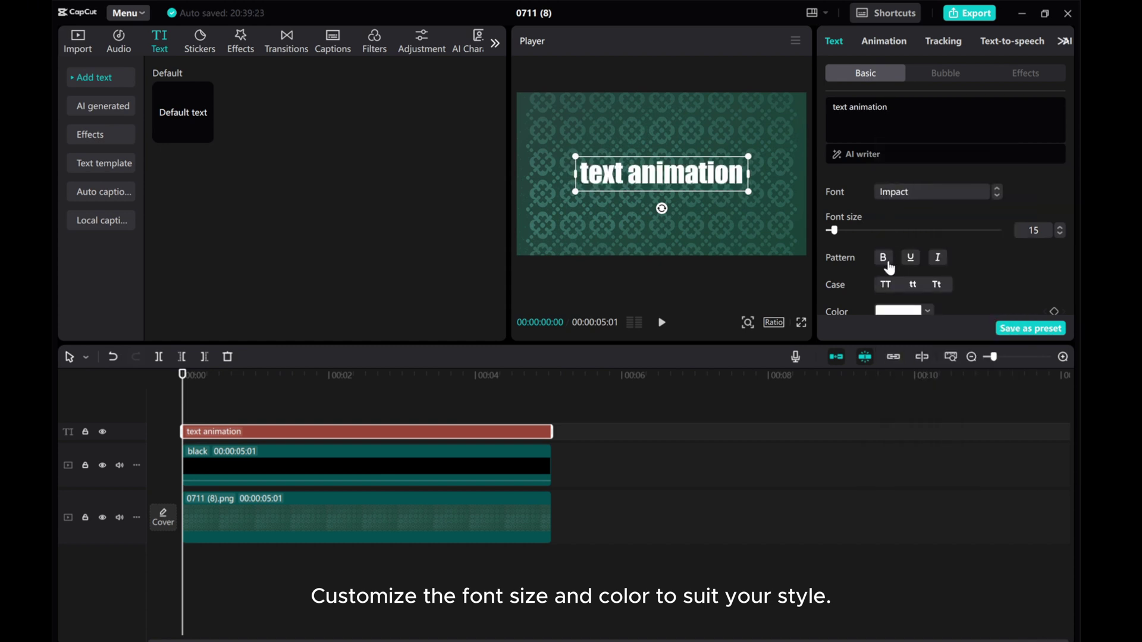
pyautogui.click(885, 284)
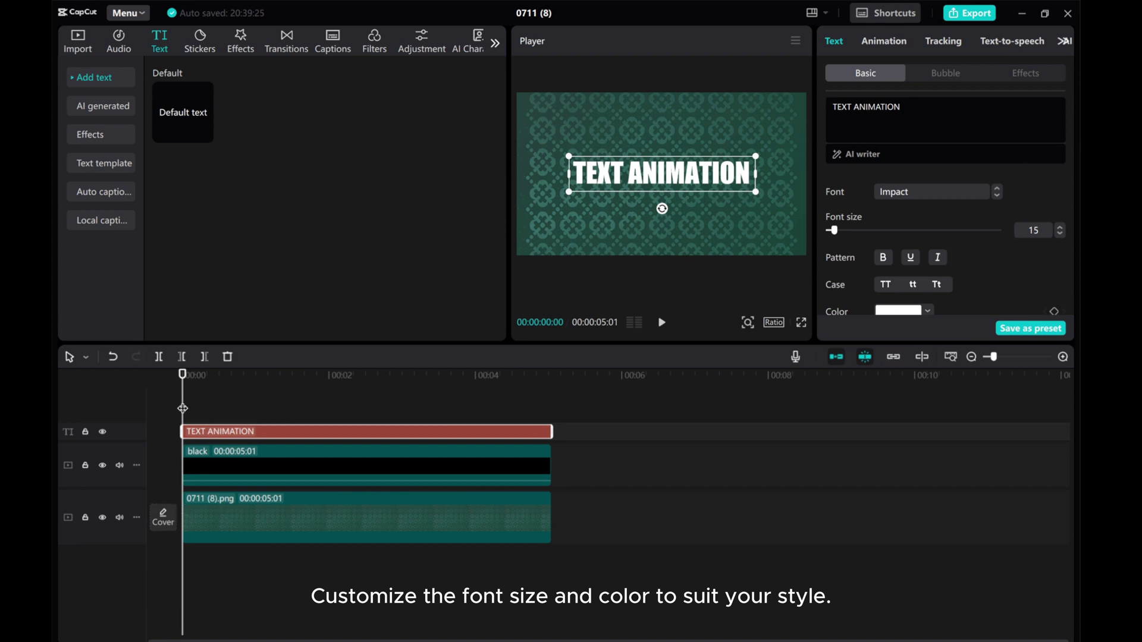
pyautogui.moveTo(183, 408); pyautogui.dragTo(290, 418)
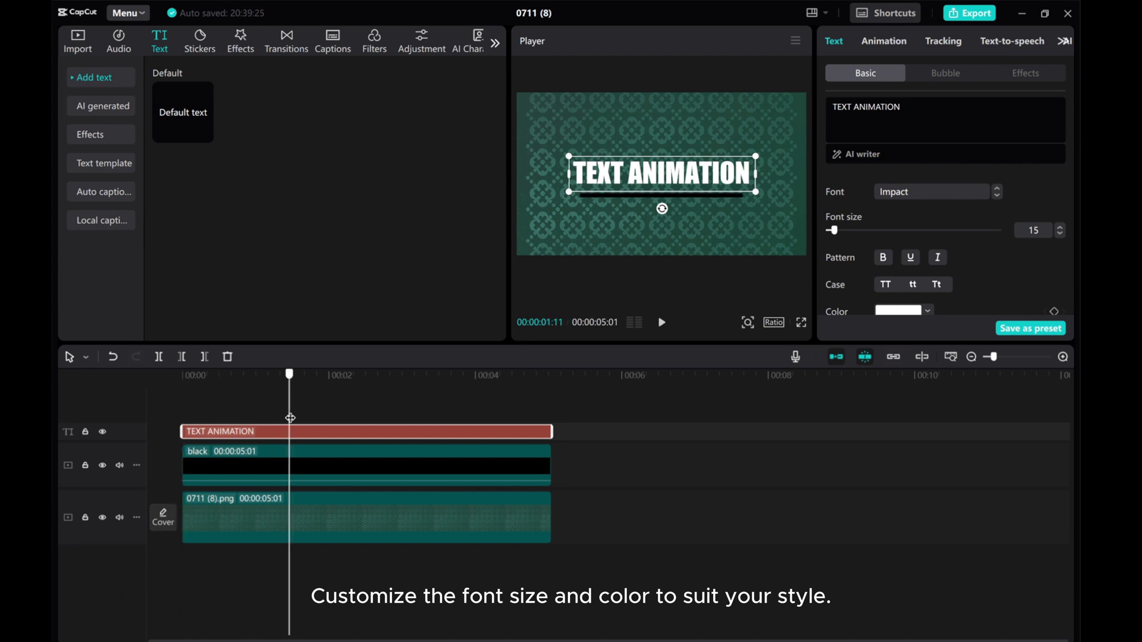
pyautogui.click(1059, 233)
pyautogui.moveTo(641, 179); pyautogui.dragTo(638, 185)
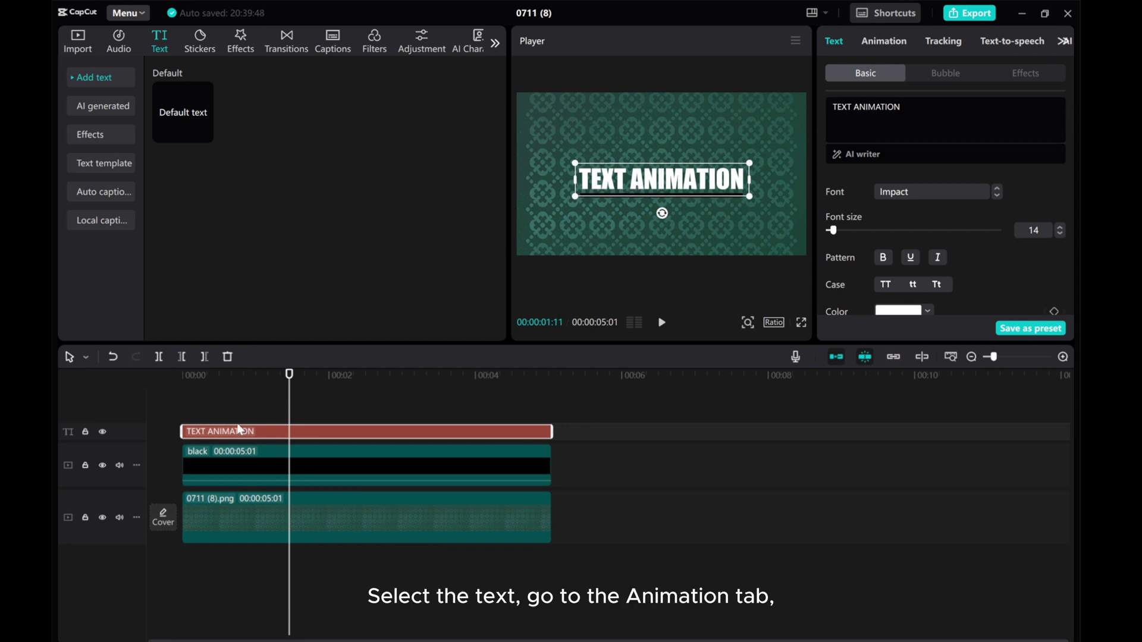
# - Add a 1.0-second Slide Up In animation to the TEXT ANIMATION title
pyautogui.click(889, 41)
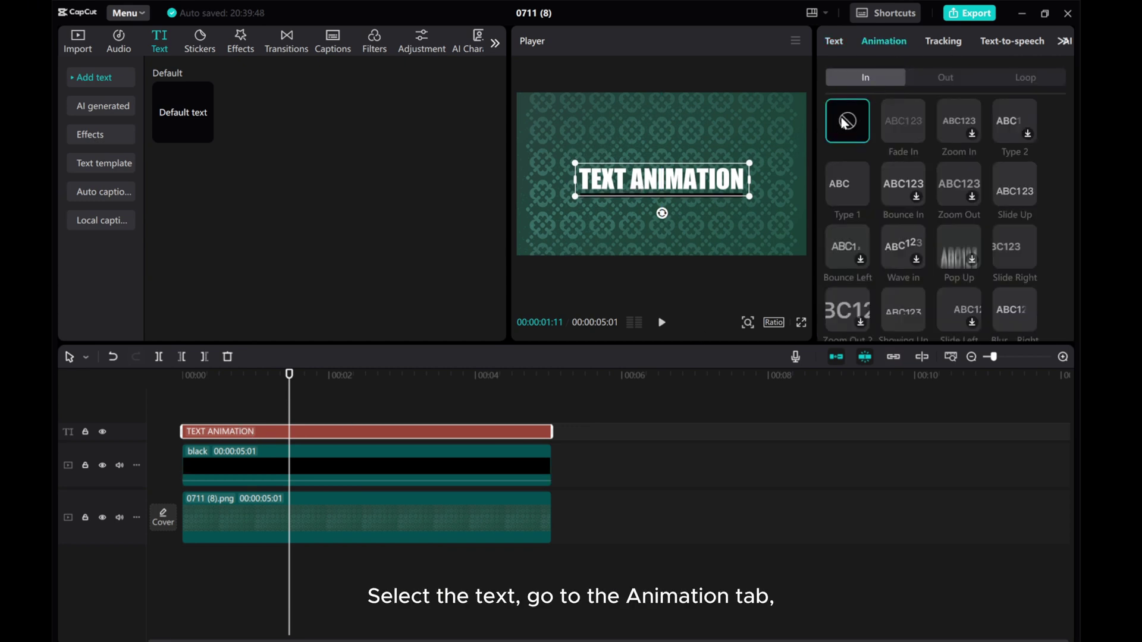
pyautogui.click(1014, 184)
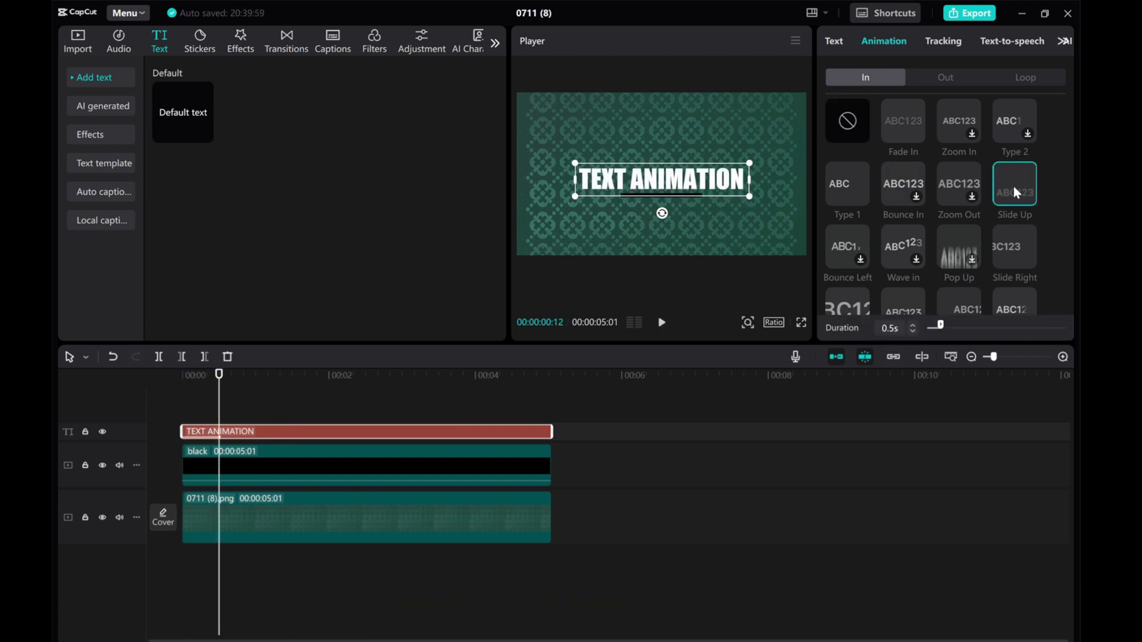
pyautogui.moveTo(944, 331); pyautogui.dragTo(956, 331)
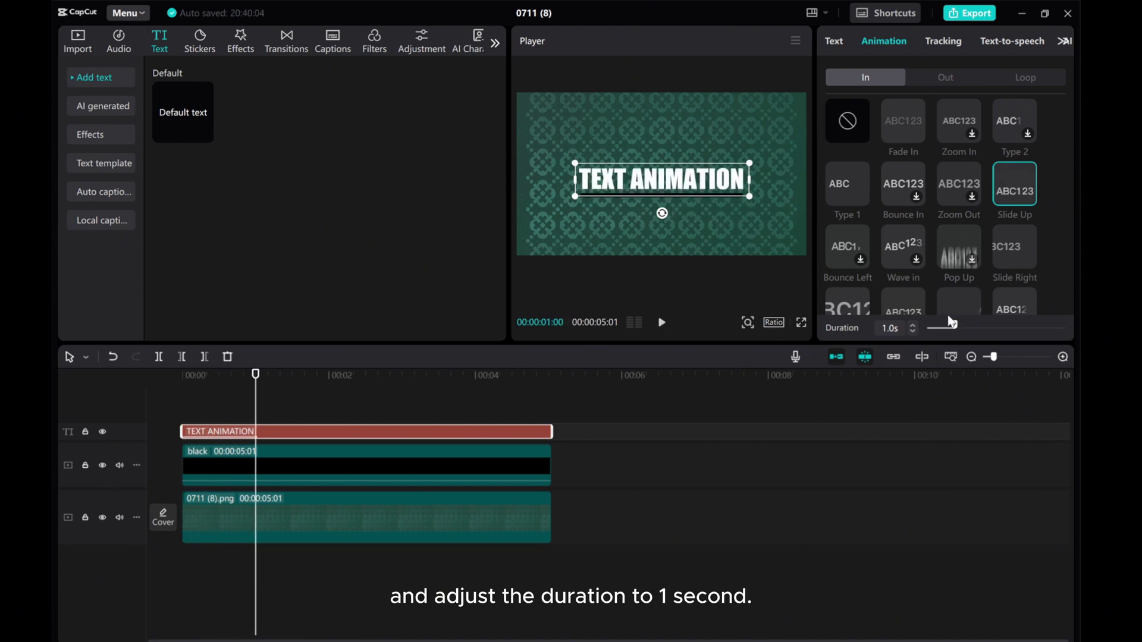
pyautogui.click(283, 461)
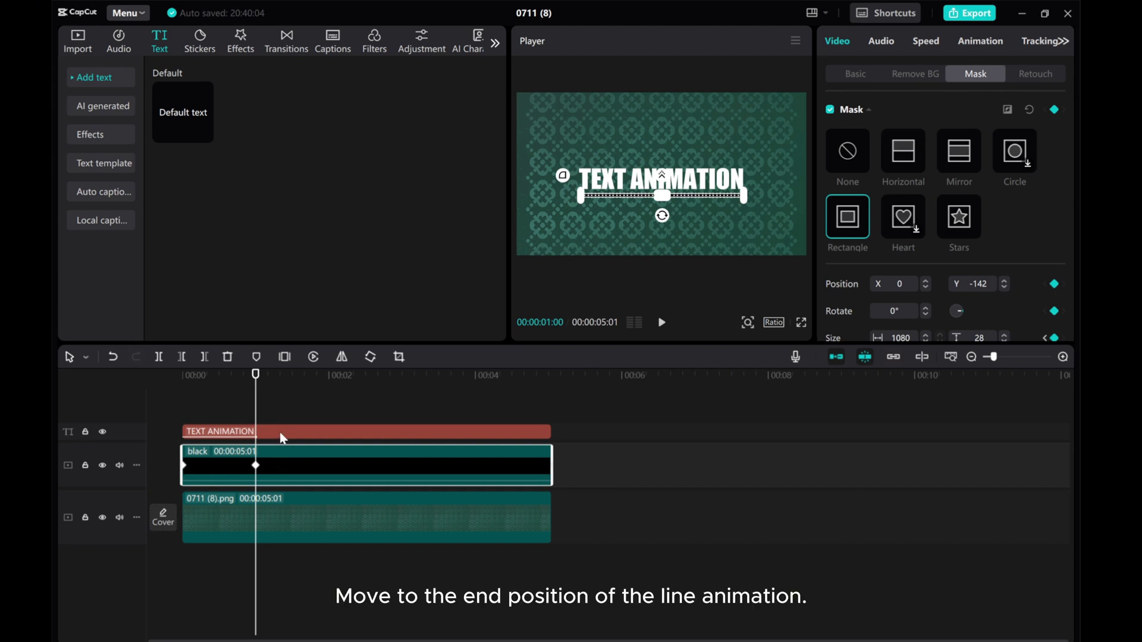
# - Move the title clip to start at 00:01, trim its end to 00:05:01, and preview
pyautogui.moveTo(285, 433); pyautogui.dragTo(355, 433)
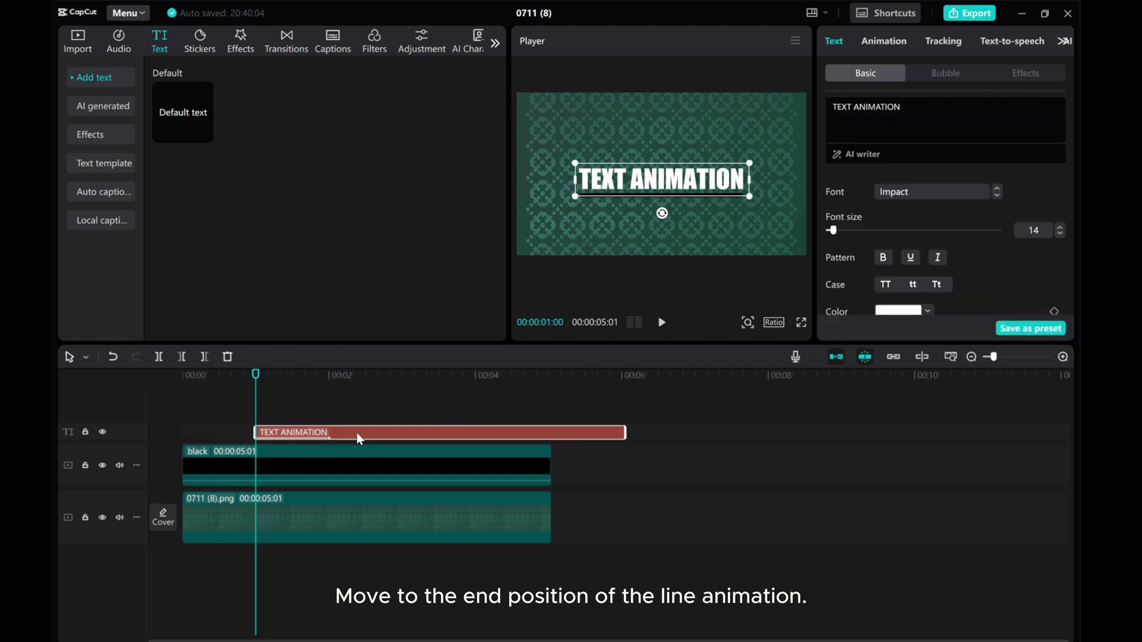
pyautogui.click(312, 459)
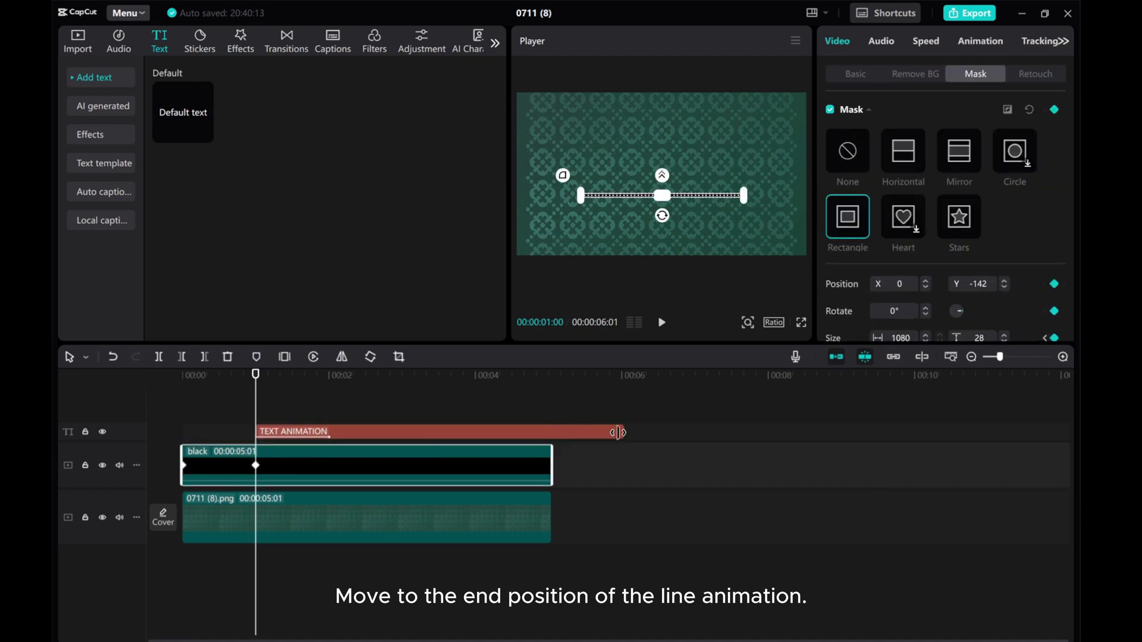
pyautogui.moveTo(618, 432); pyautogui.dragTo(552, 432)
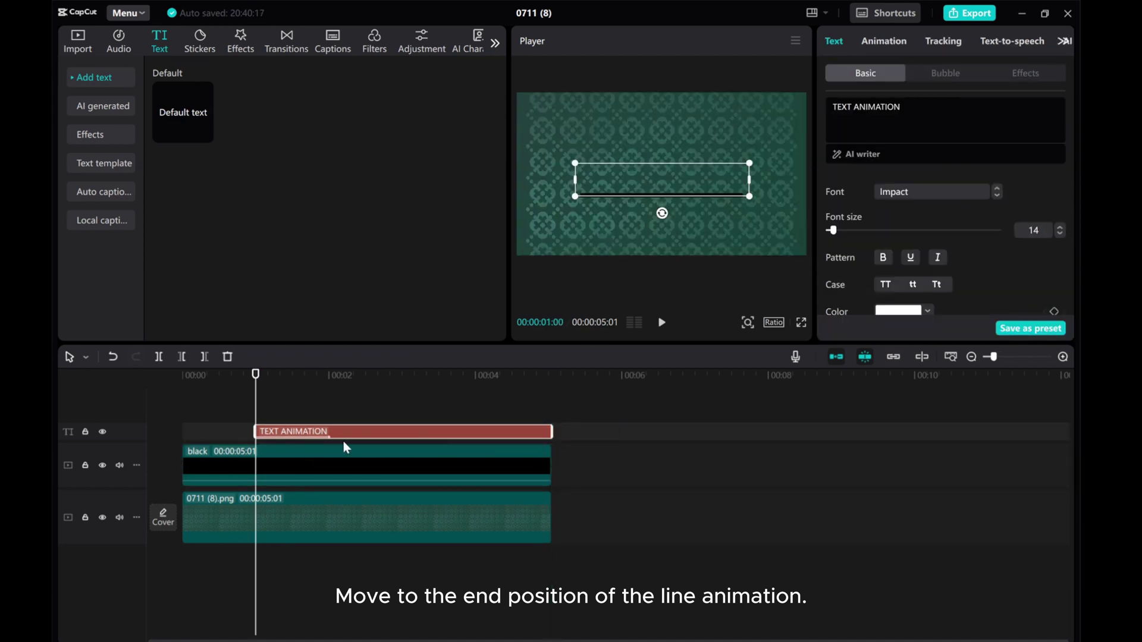
pyautogui.moveTo(256, 410); pyautogui.dragTo(185, 398)
pyautogui.click(662, 324)
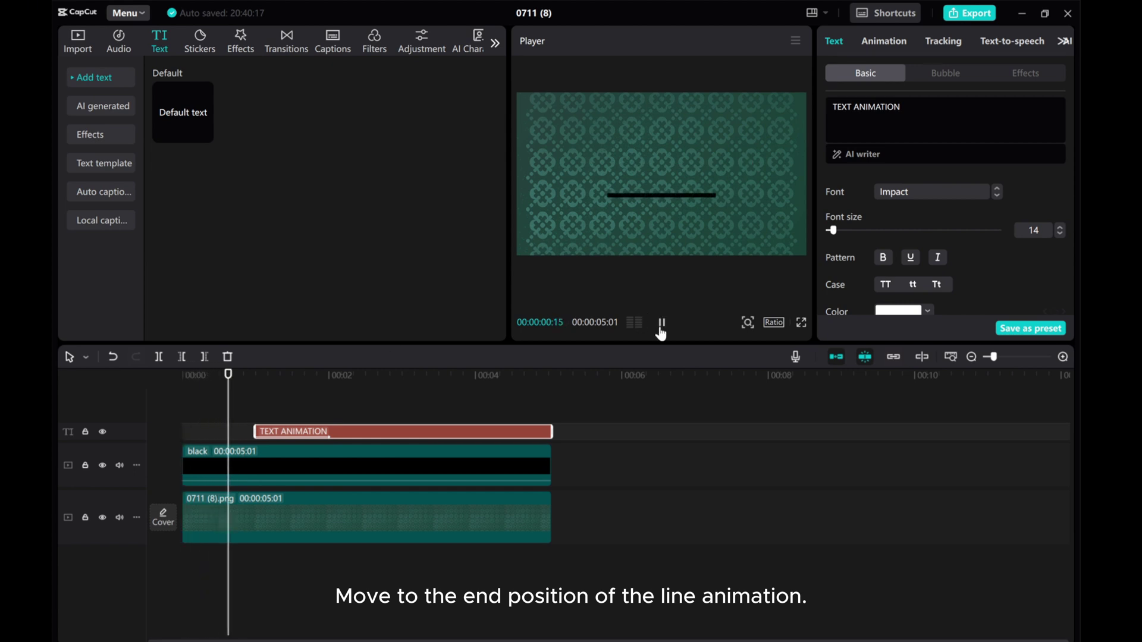
pyautogui.click(662, 324)
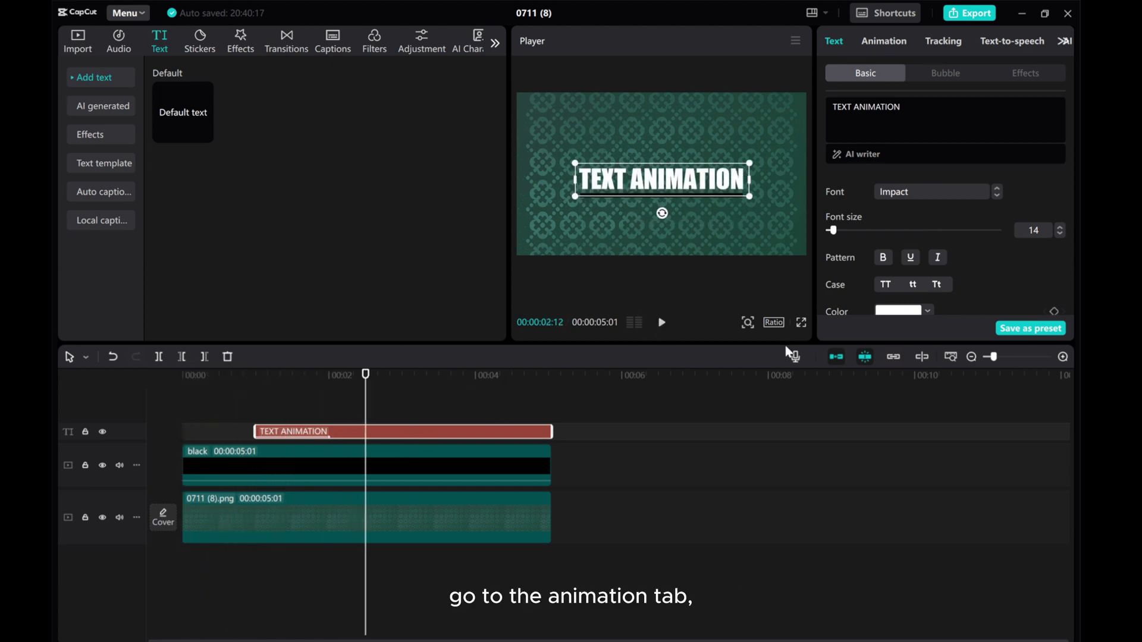
# - Apply the Slide Down Out animation to the title and view it just before exiting
pyautogui.click(882, 41)
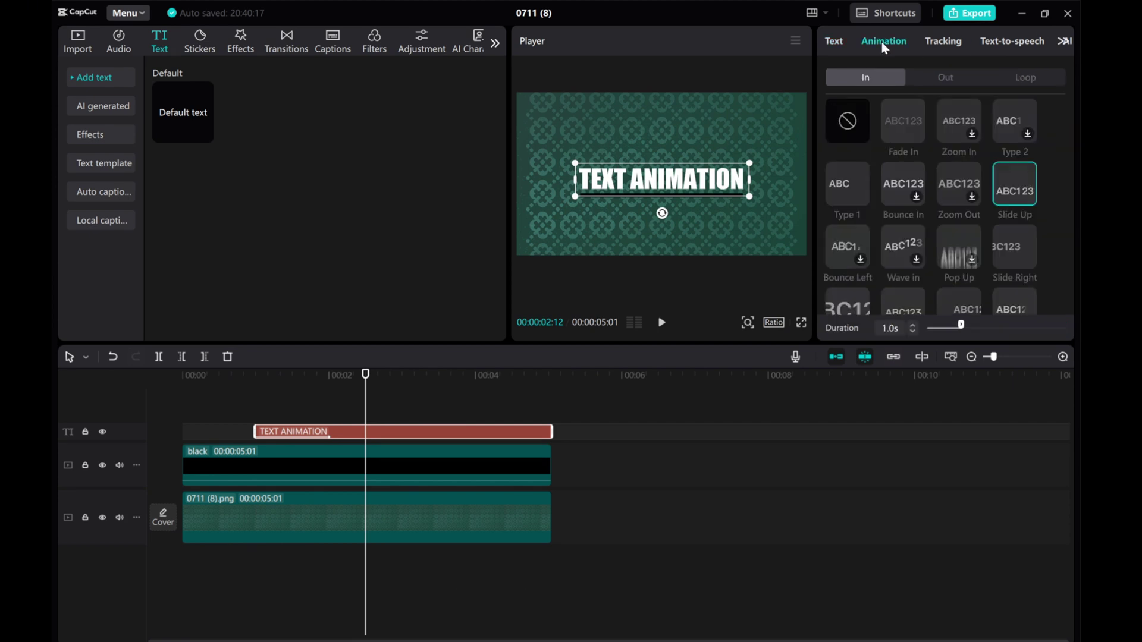
pyautogui.click(945, 78)
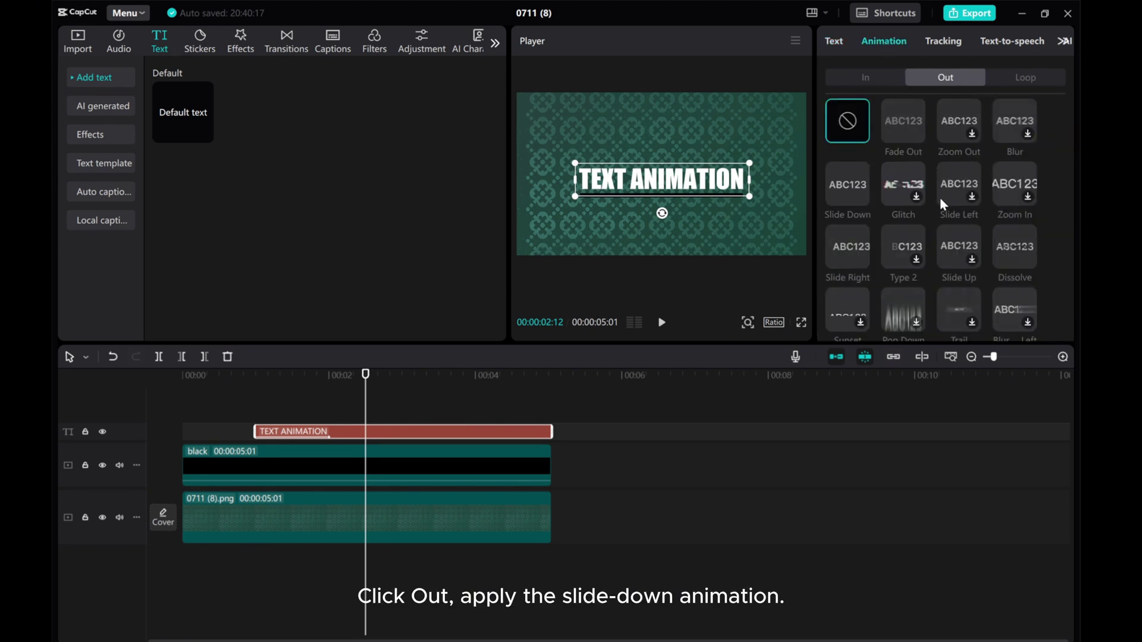
pyautogui.click(848, 190)
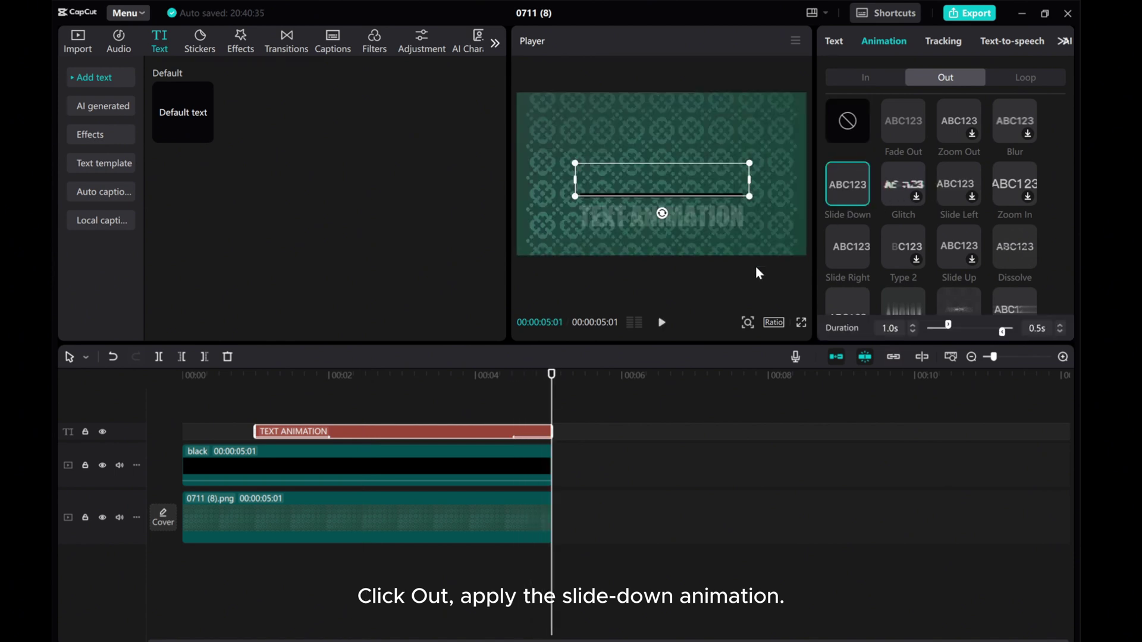
pyautogui.moveTo(548, 391); pyautogui.dragTo(154, 390)
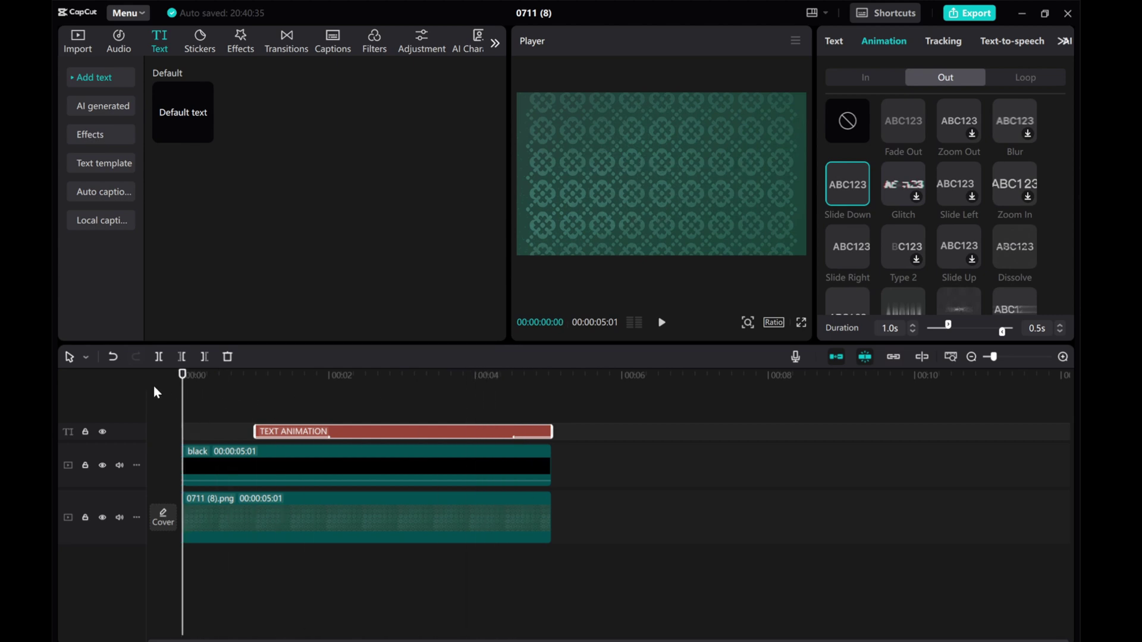
pyautogui.click(250, 452)
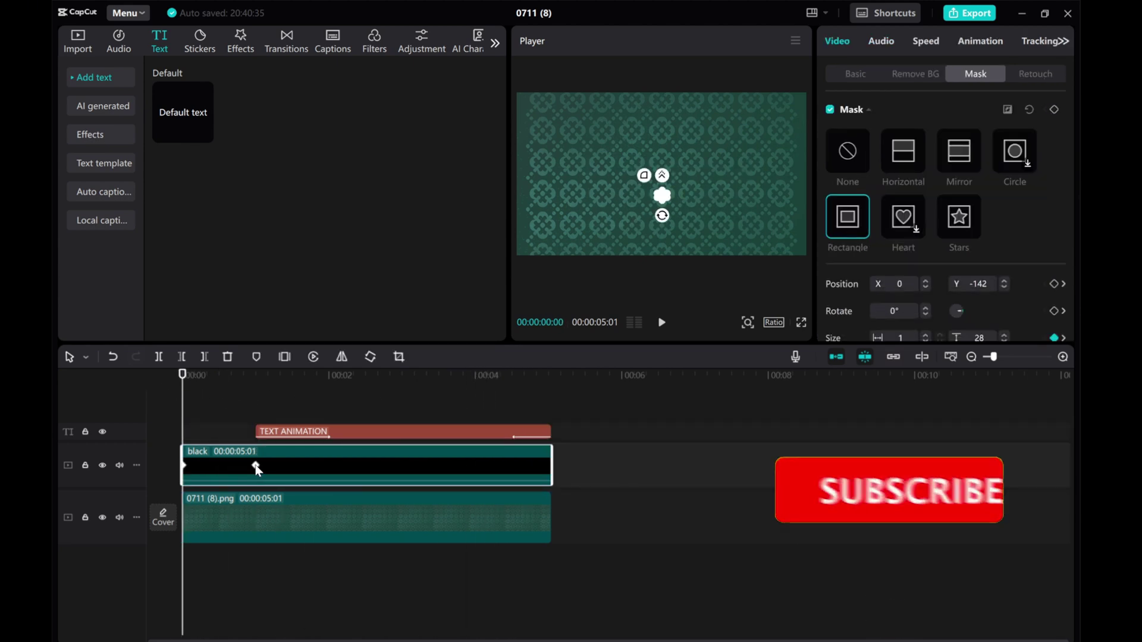
pyautogui.click(343, 431)
pyautogui.moveTo(182, 419); pyautogui.dragTo(254, 418)
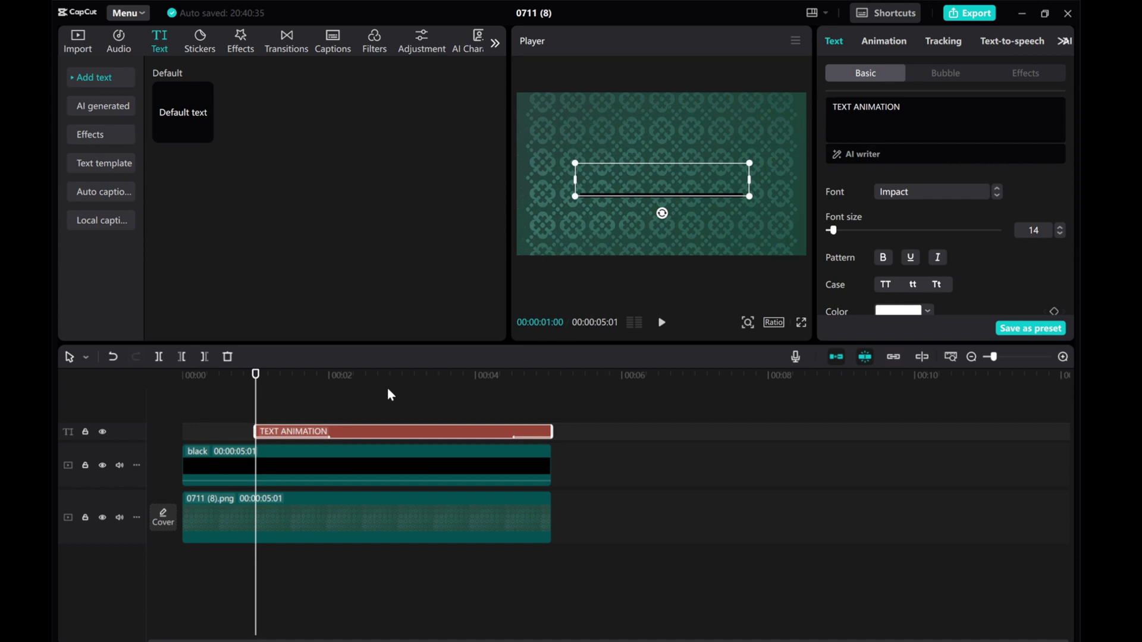
pyautogui.moveTo(275, 404); pyautogui.dragTo(224, 405)
pyautogui.click(664, 324)
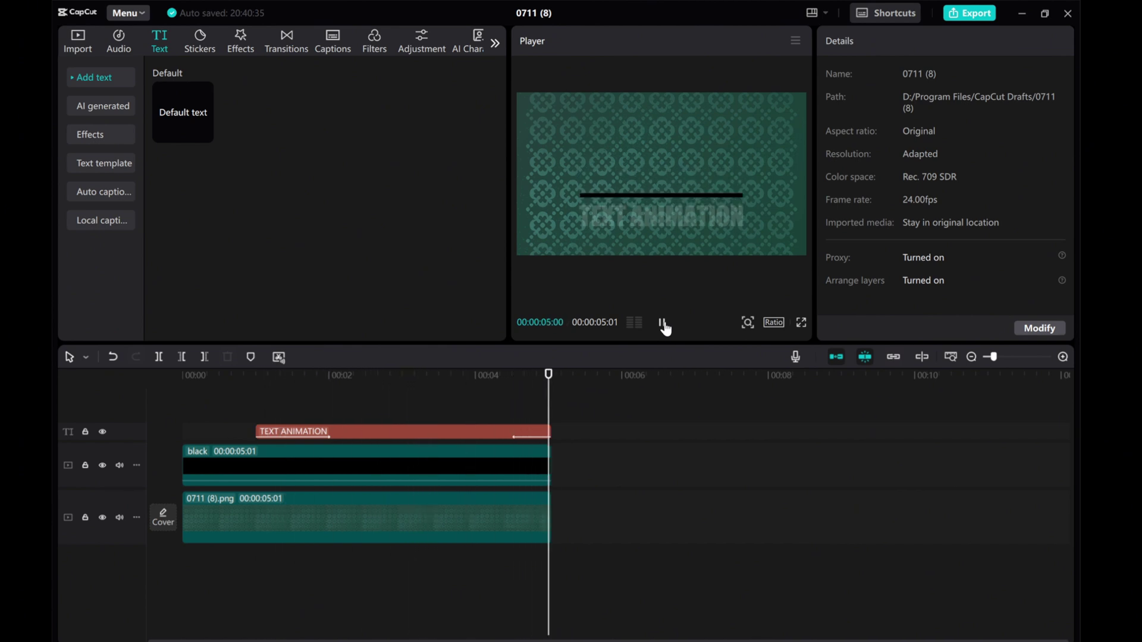
# - Stop playback and turn the TEXT ANIMATION title clip into a compound clip
pyautogui.click(663, 324)
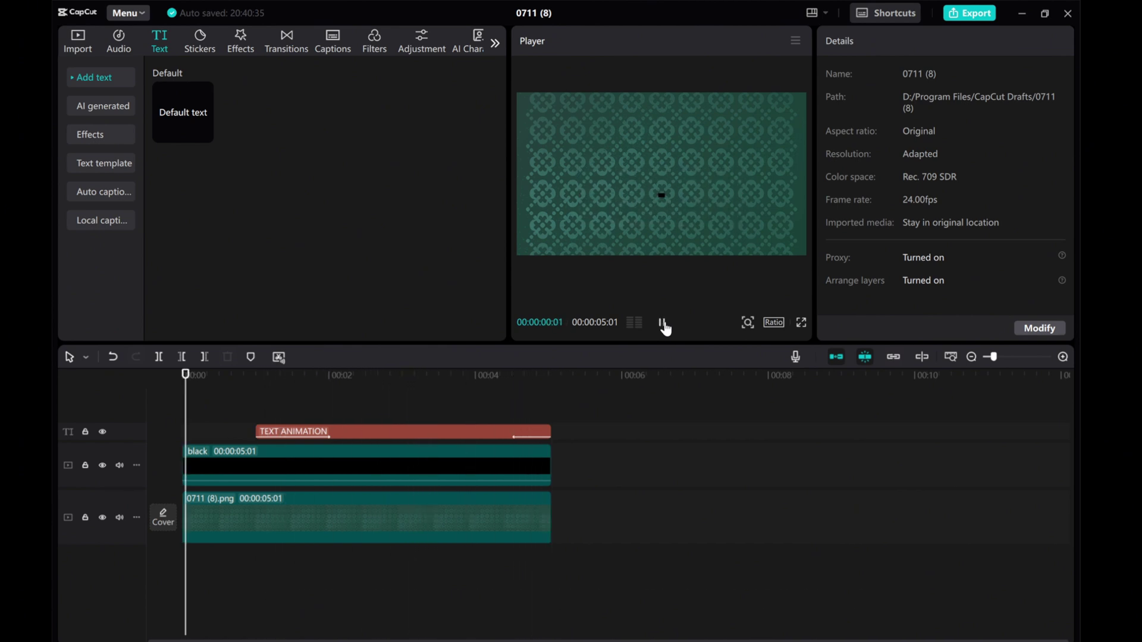
pyautogui.click(355, 430)
pyautogui.rightClick(355, 431)
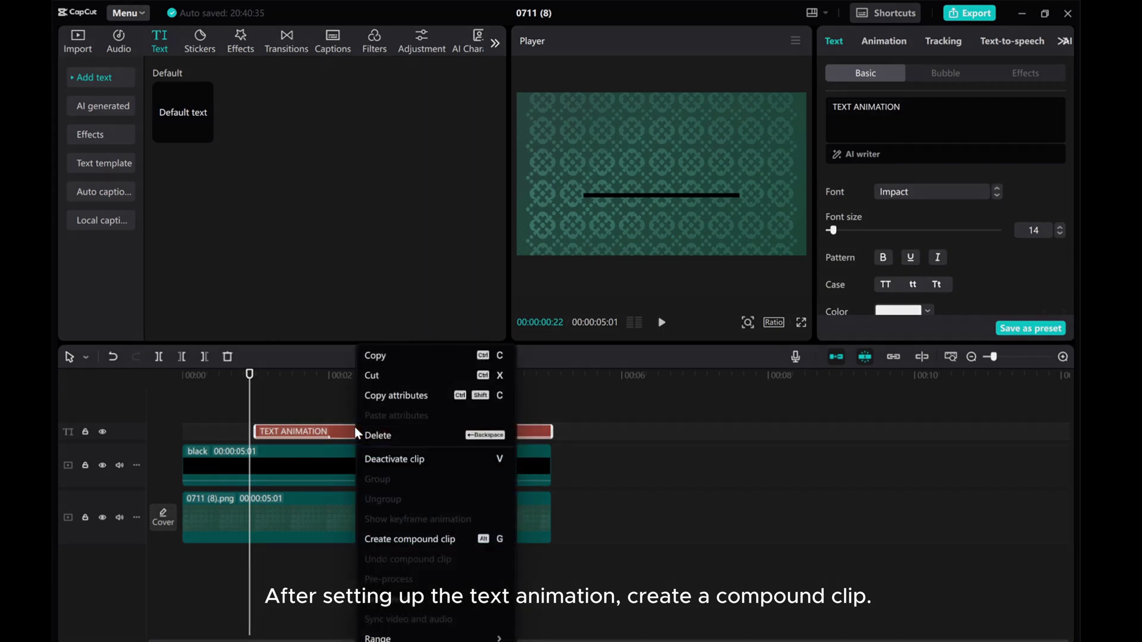
pyautogui.click(392, 539)
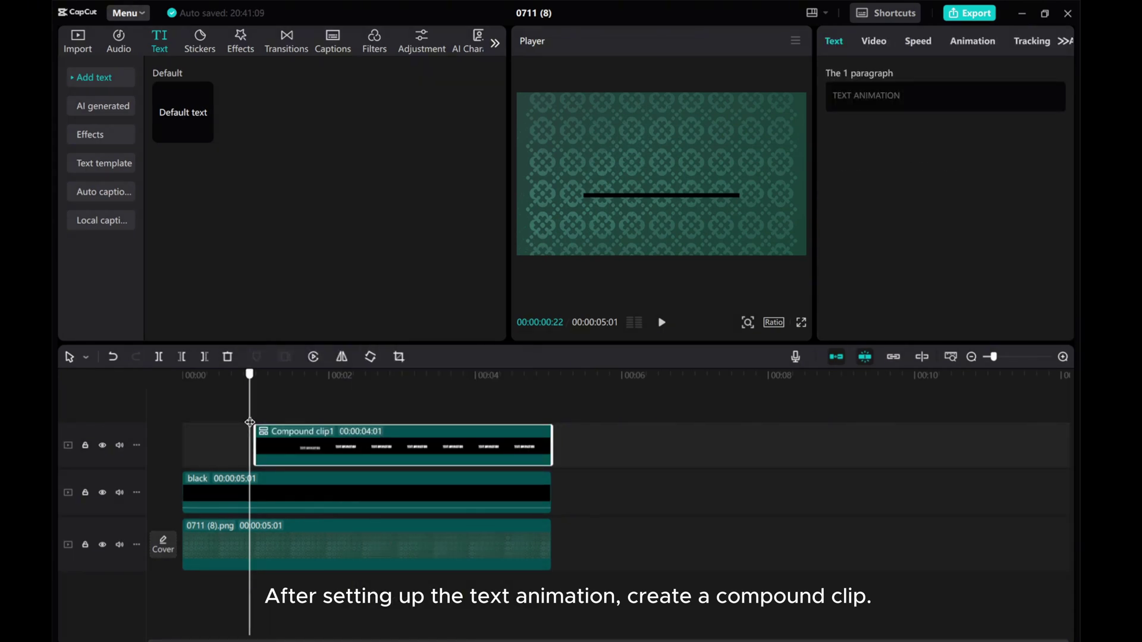
# - Mask the compound title with a 1213×262 rectangle framing the text above the line
pyautogui.moveTo(250, 423); pyautogui.dragTo(341, 418)
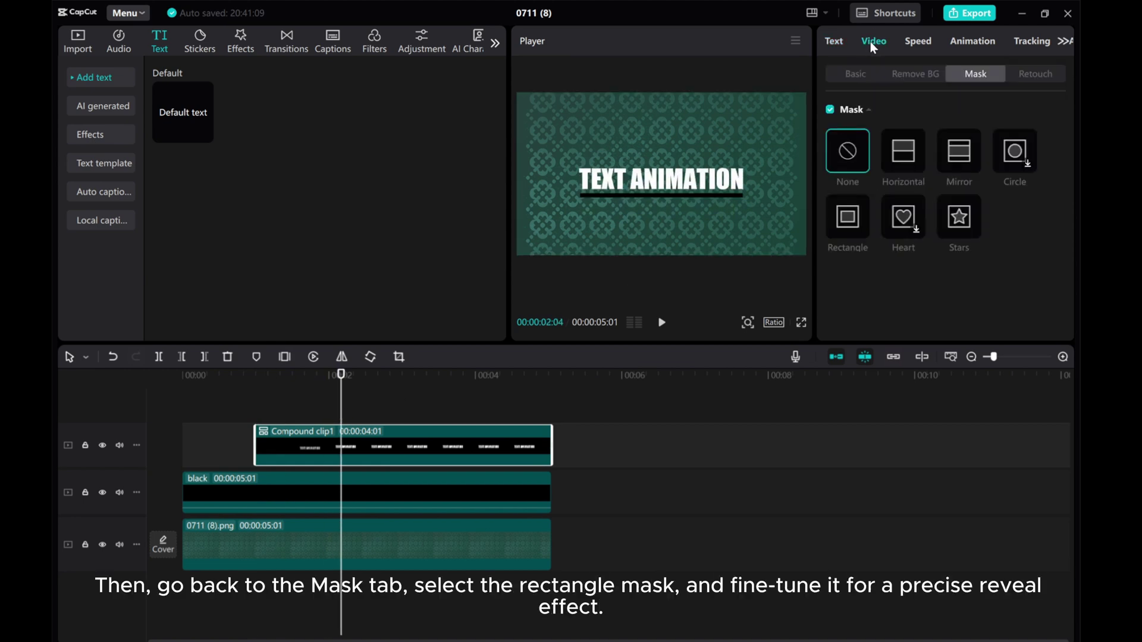
pyautogui.click(845, 218)
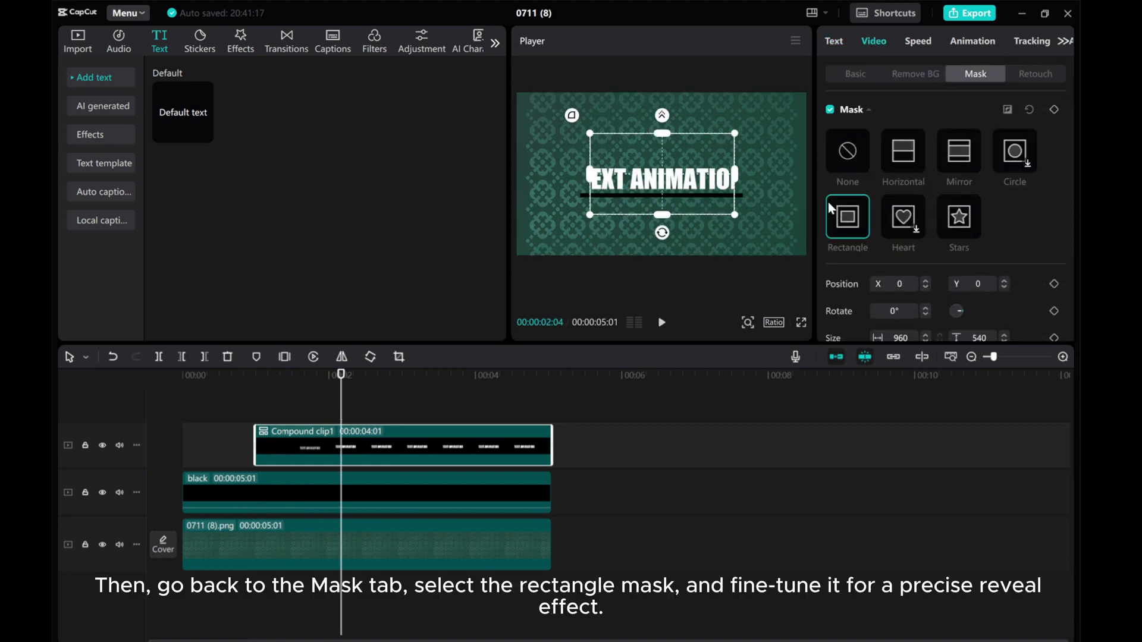
pyautogui.moveTo(588, 178); pyautogui.dragTo(571, 178)
pyautogui.moveTo(662, 135); pyautogui.dragTo(665, 160)
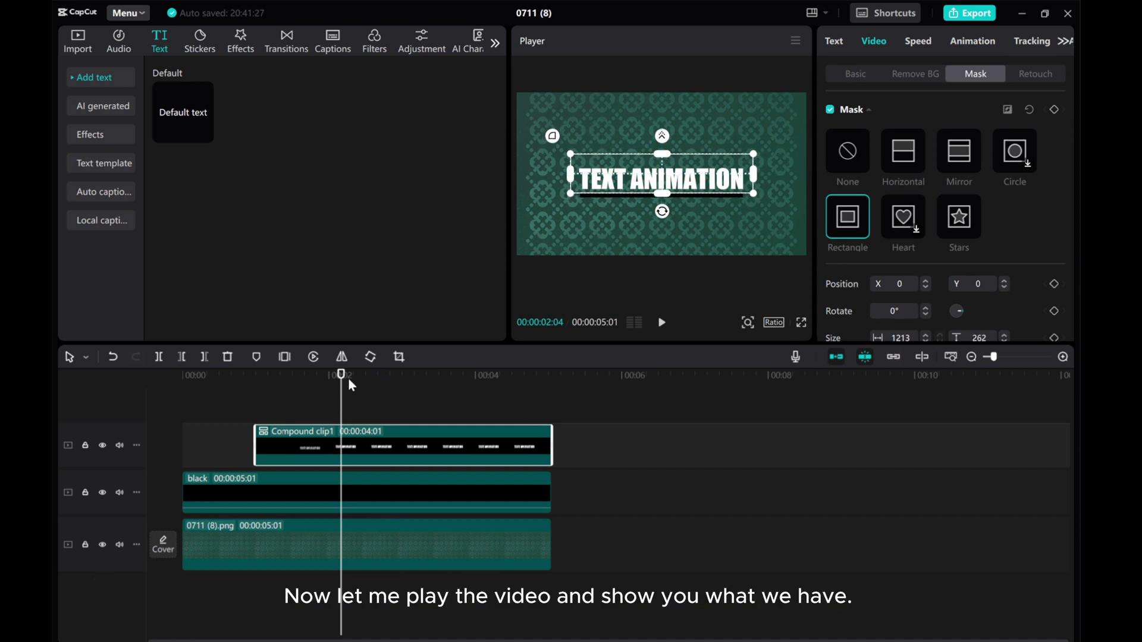
pyautogui.moveTo(318, 390); pyautogui.dragTo(51, 368)
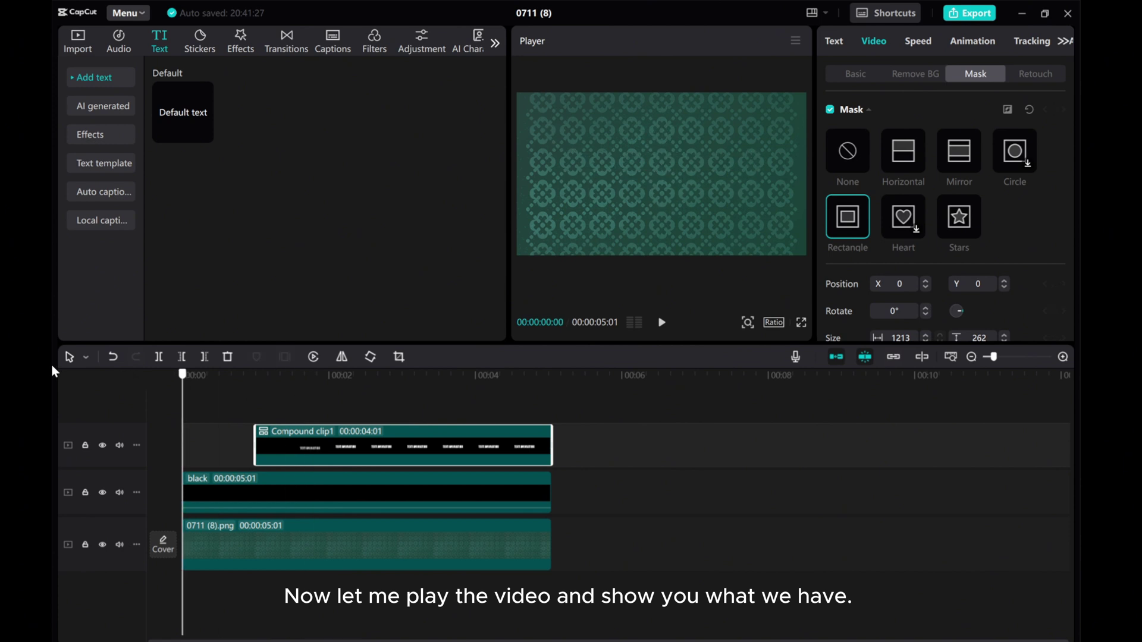
pyautogui.click(224, 534)
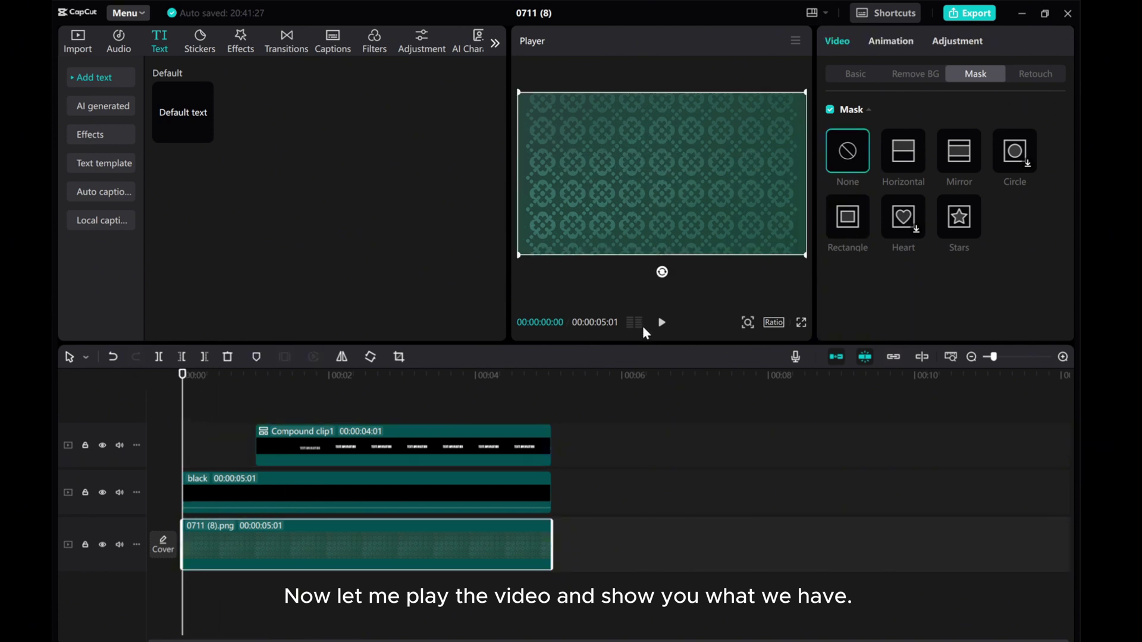
pyautogui.click(661, 322)
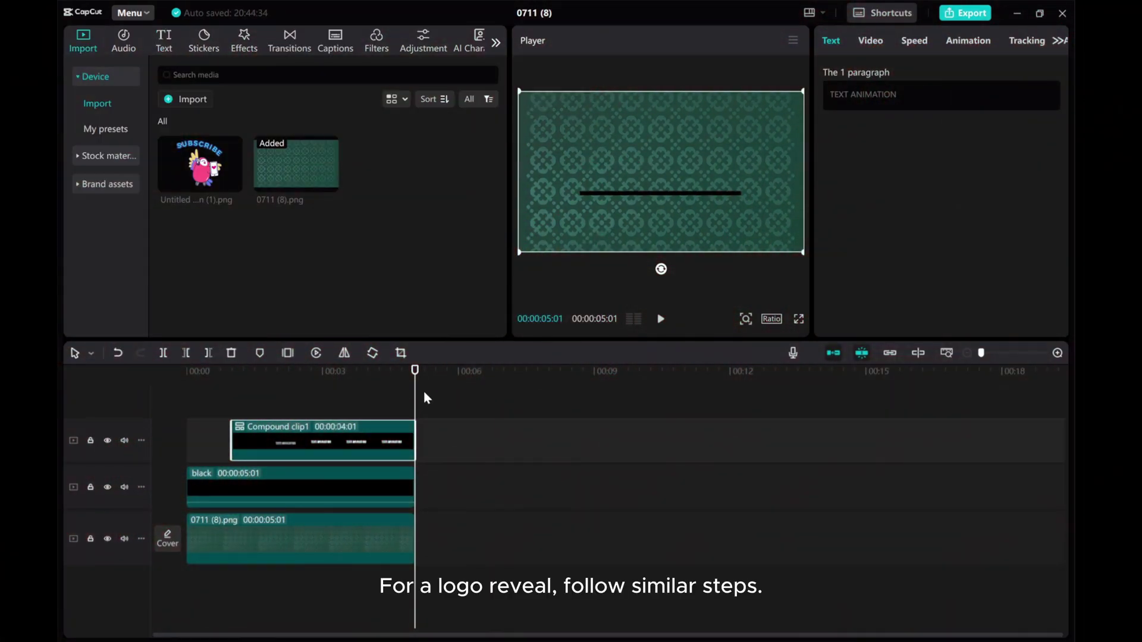
# - Hide the text track and add a shrunken SUBSCRIBE sticker just above the black line
pyautogui.moveTo(425, 395); pyautogui.dragTo(234, 403)
pyautogui.click(107, 440)
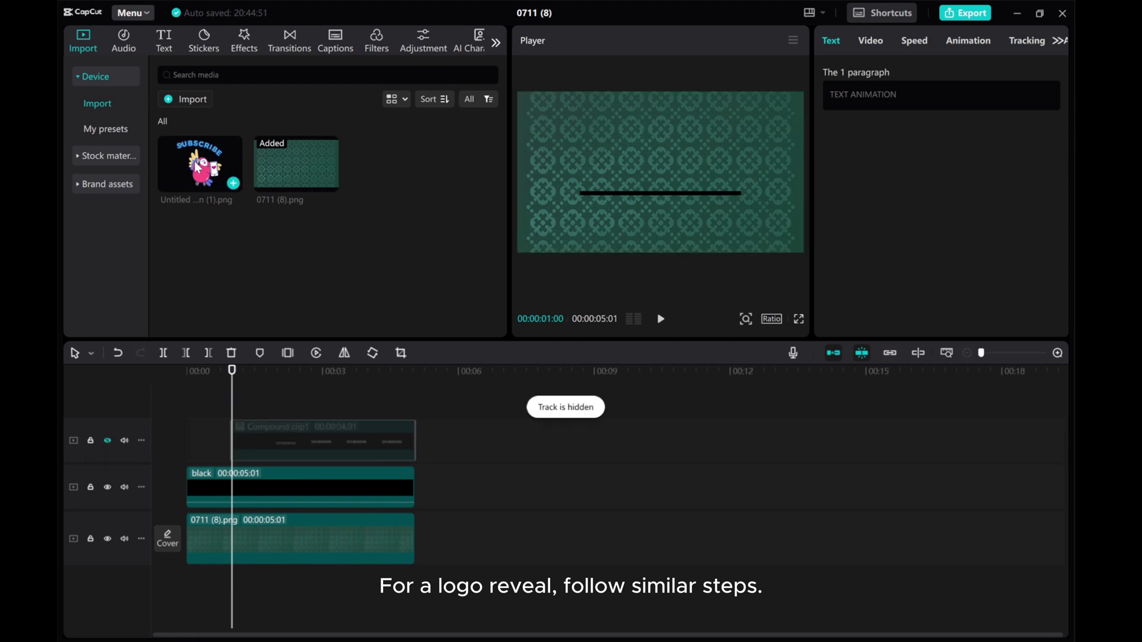
pyautogui.moveTo(205, 201); pyautogui.dragTo(234, 414)
pyautogui.moveTo(580, 92); pyautogui.dragTo(614, 119)
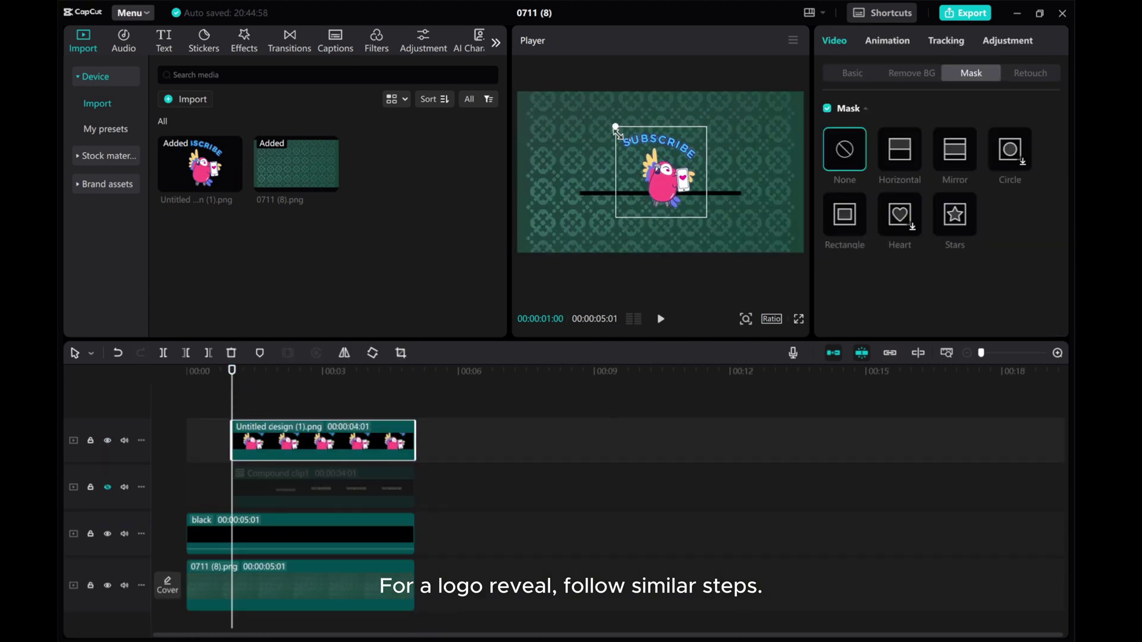
pyautogui.moveTo(653, 173); pyautogui.dragTo(634, 153)
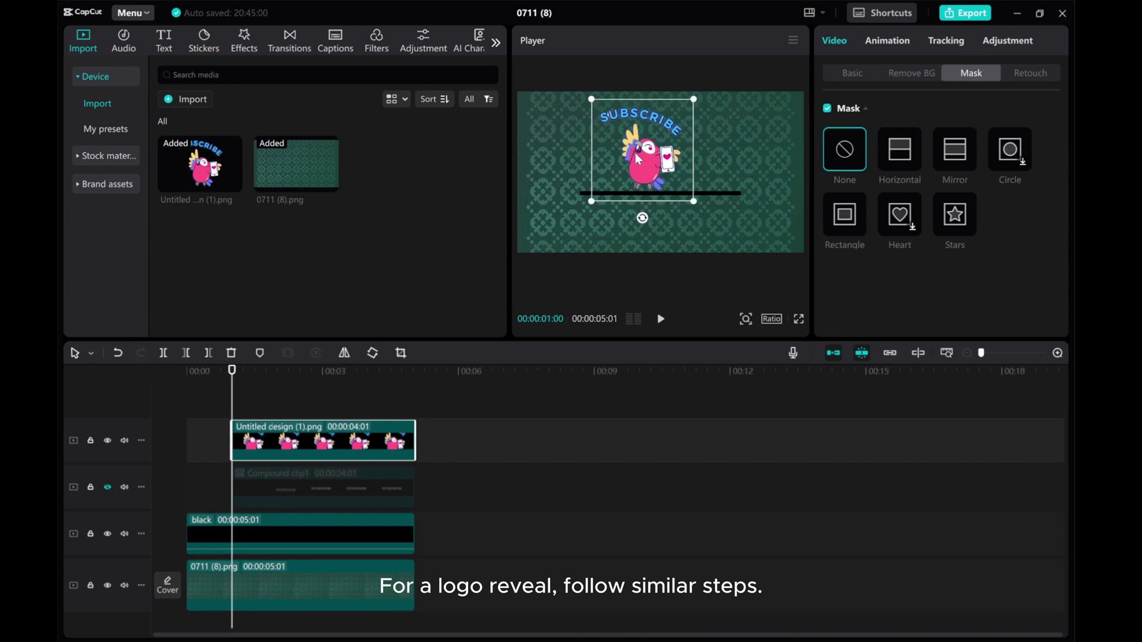
# - Give the sticker a 1.0s Slide Up In and a Slide Down Out animation
pyautogui.click(869, 43)
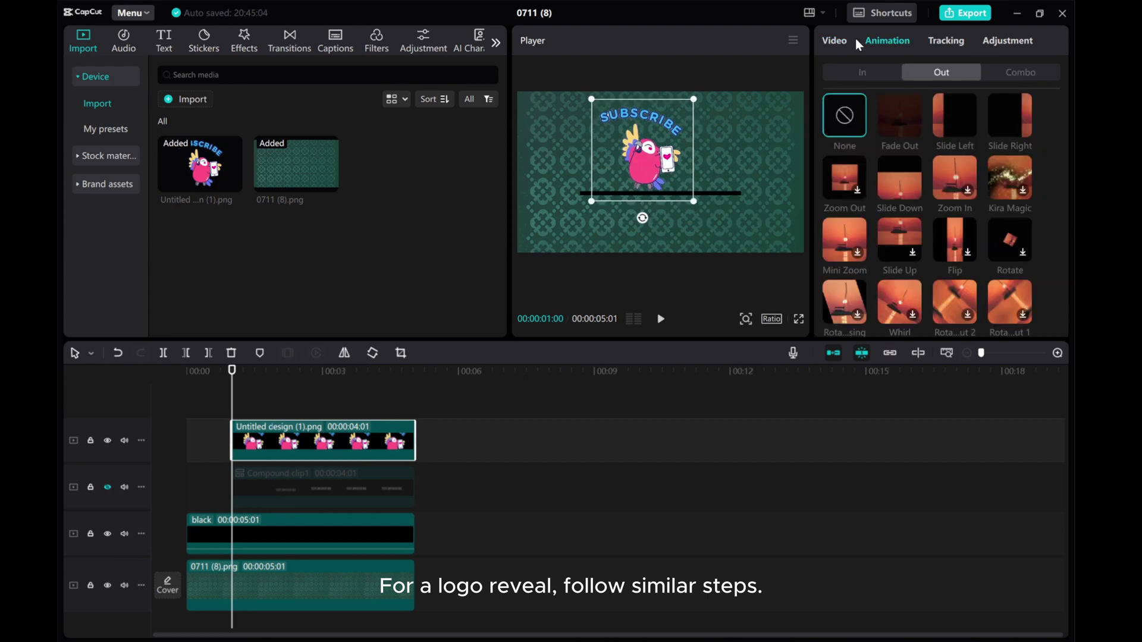
pyautogui.click(872, 69)
pyautogui.click(1009, 178)
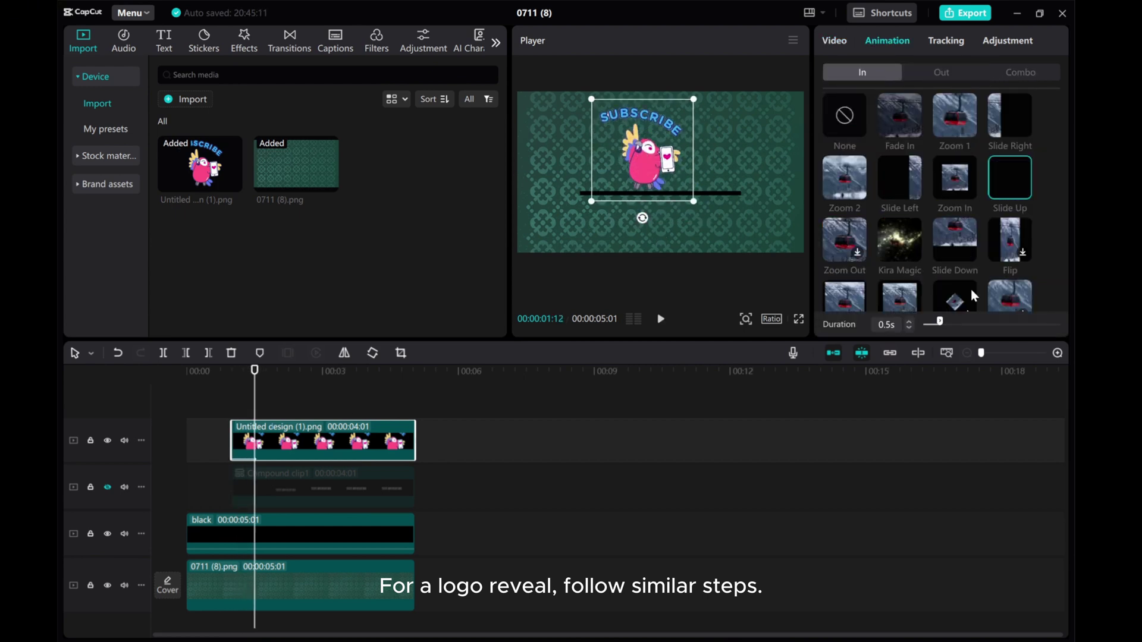
pyautogui.moveTo(939, 321); pyautogui.dragTo(956, 325)
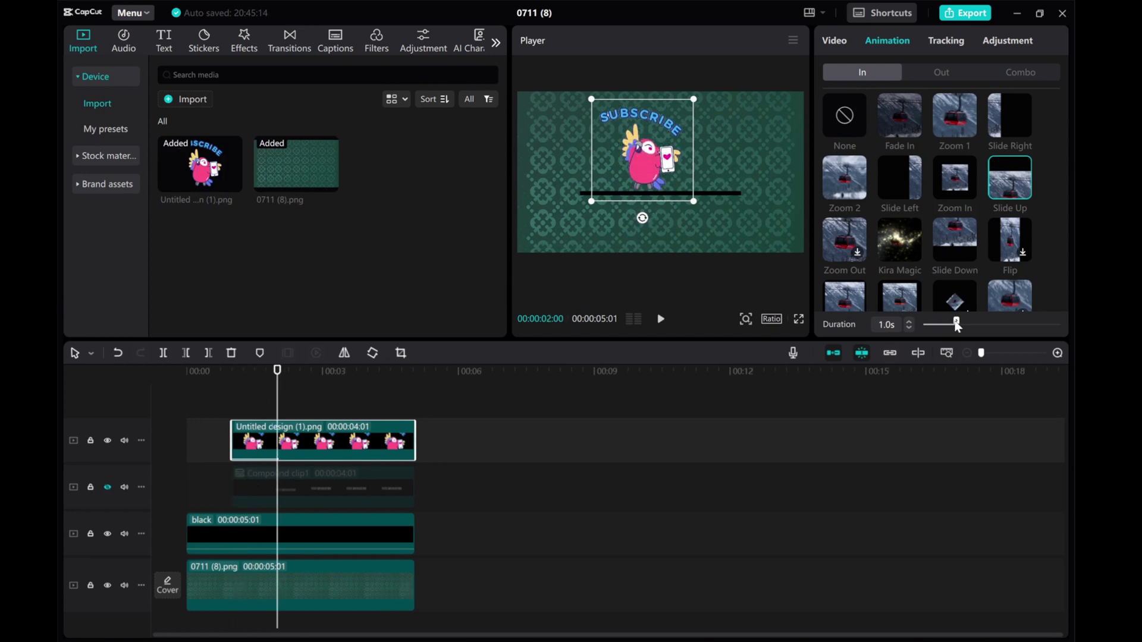
pyautogui.click(940, 74)
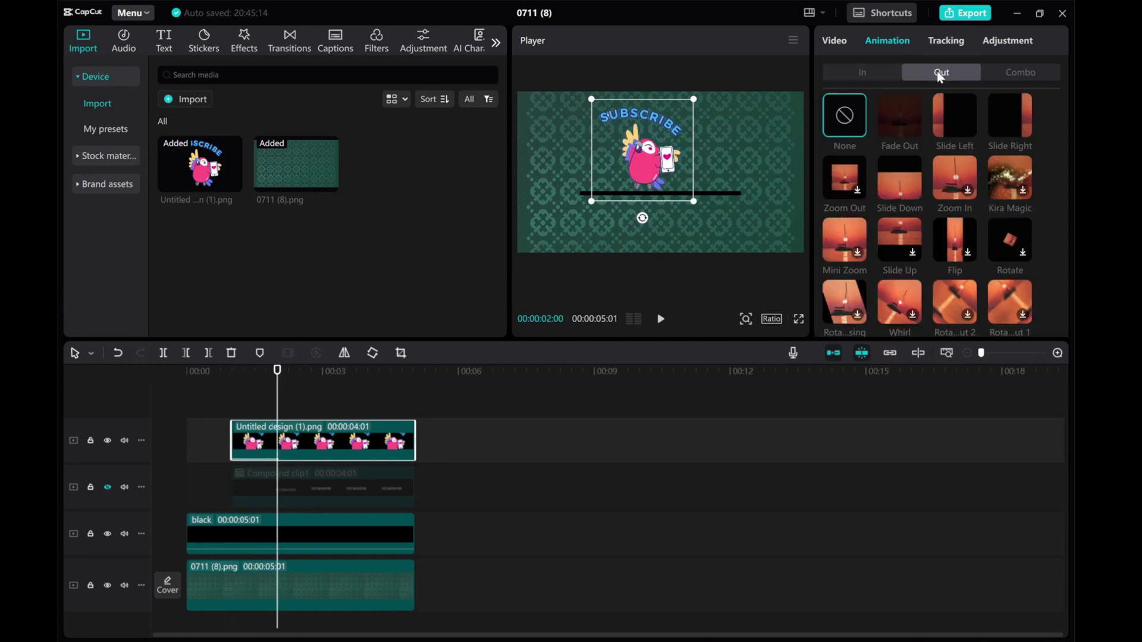
pyautogui.click(899, 177)
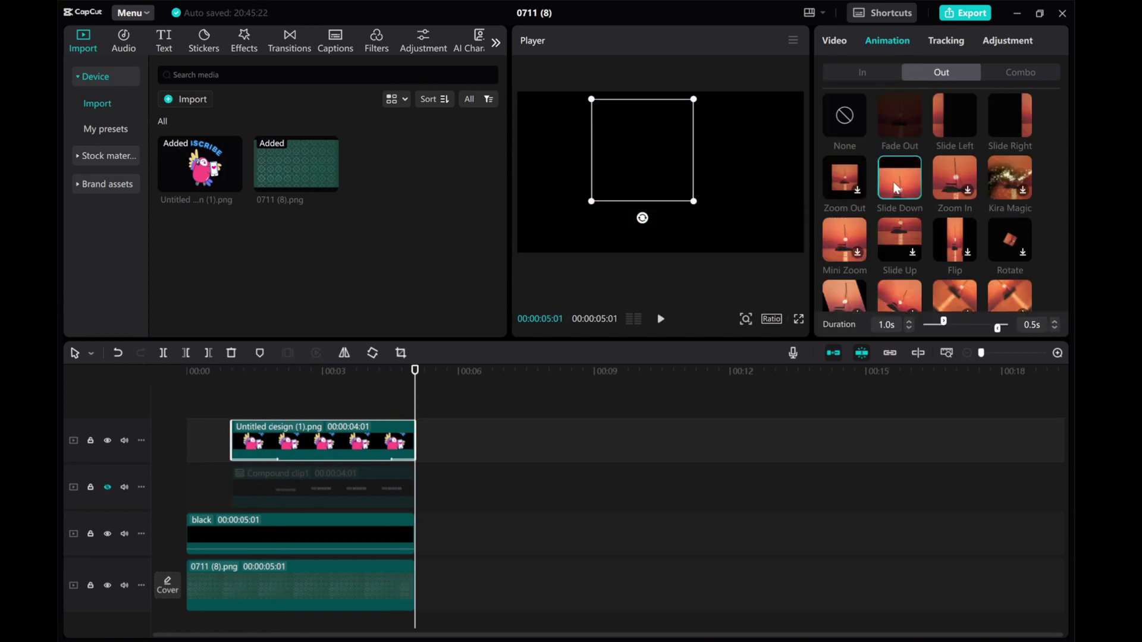
# - Make the sticker a compound clip with a rectangle mask raised so it shows above the line
pyautogui.rightClick(316, 443)
pyautogui.click(359, 369)
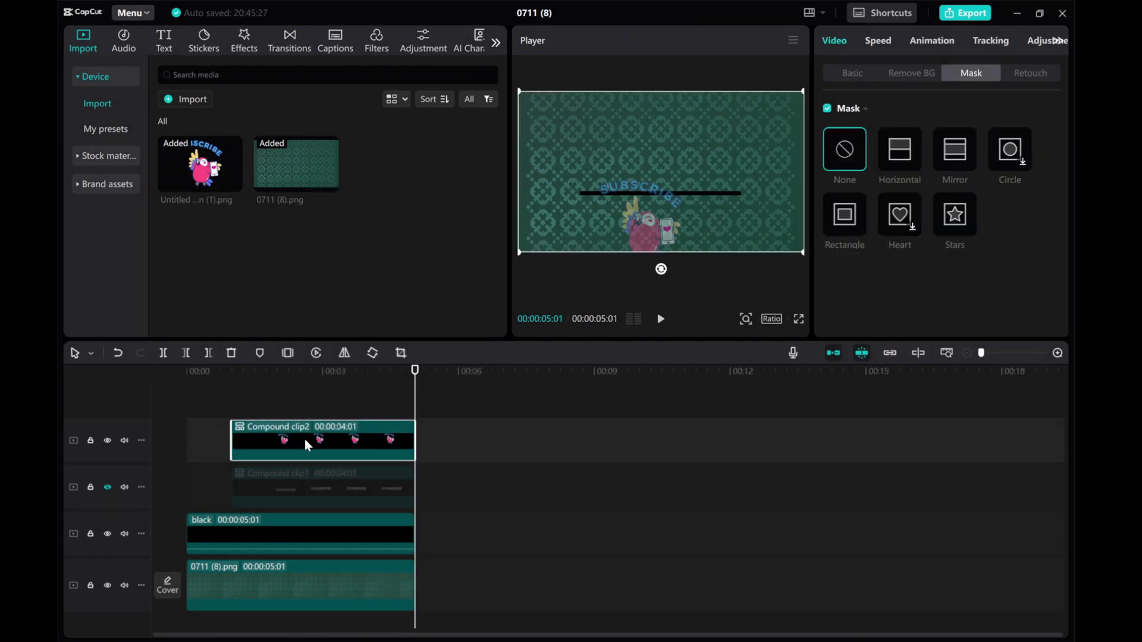
pyautogui.moveTo(414, 397); pyautogui.dragTo(303, 409)
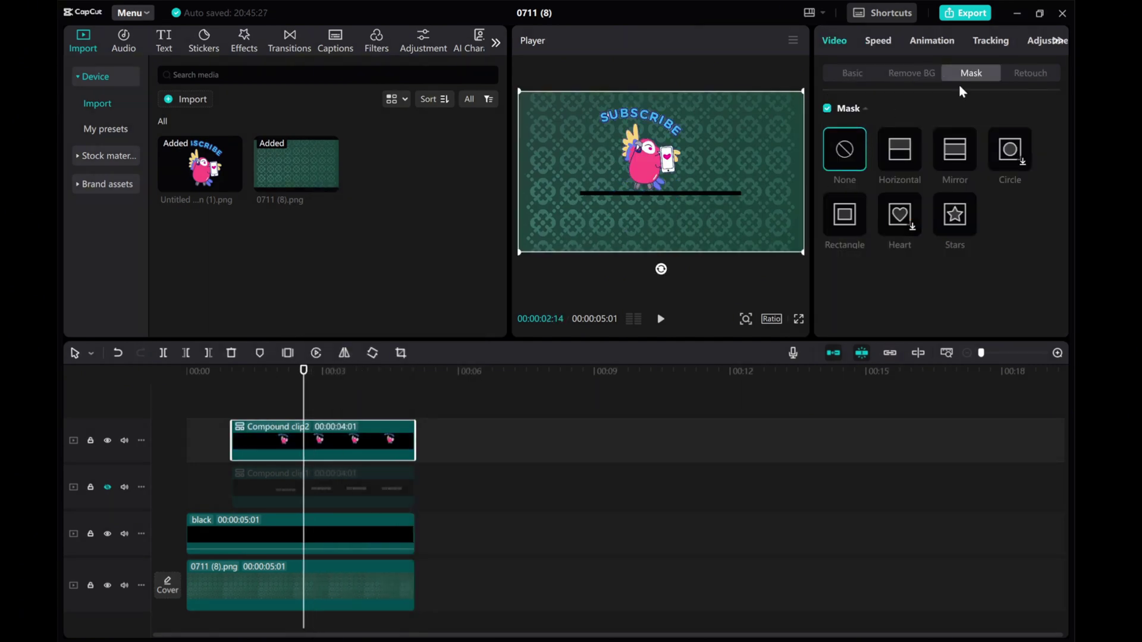
pyautogui.click(844, 214)
pyautogui.moveTo(662, 199); pyautogui.dragTo(643, 158)
# - Preview the sticker reveal from the start of the timeline
pyautogui.click(331, 395)
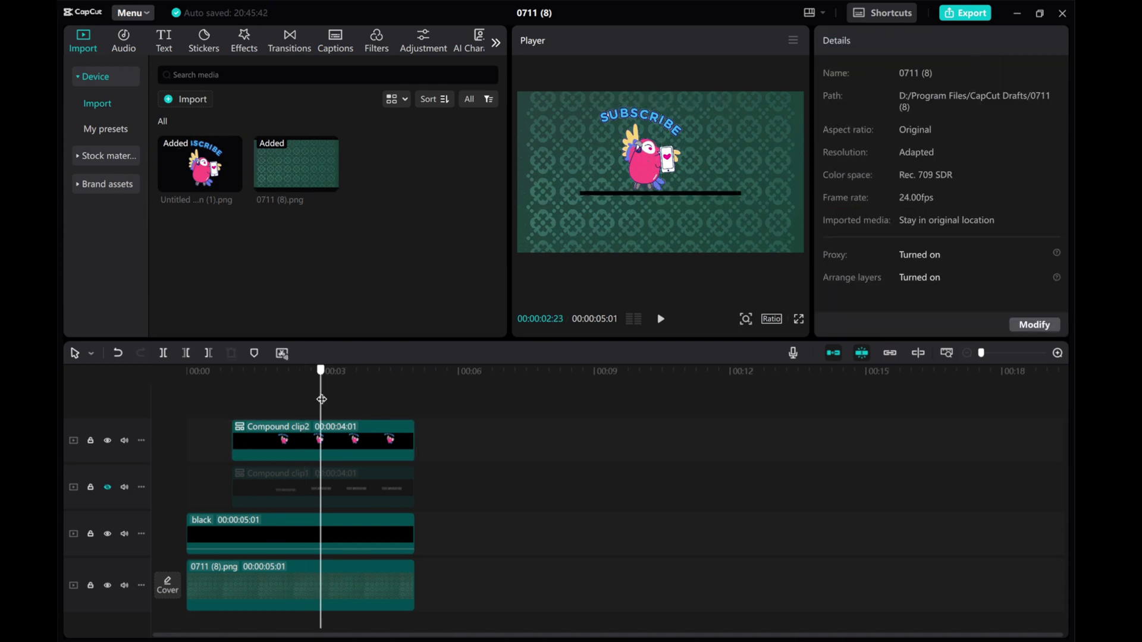
pyautogui.click(163, 408)
pyautogui.click(661, 319)
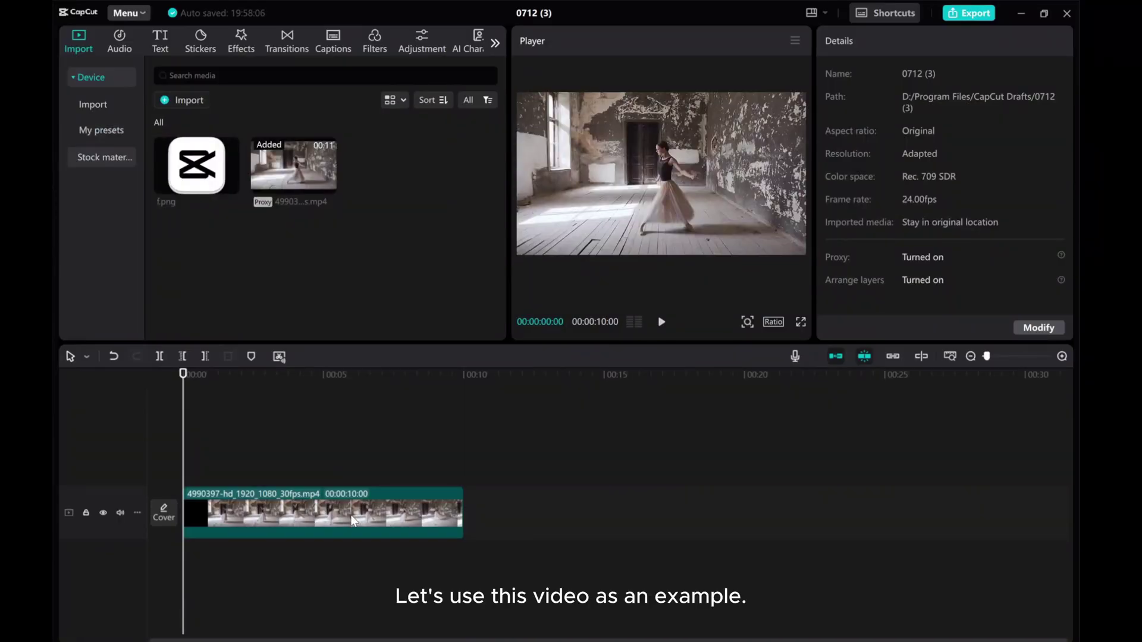
# - Put f.png on a track above the dancer video and stretch it to 10 seconds
pyautogui.click(355, 522)
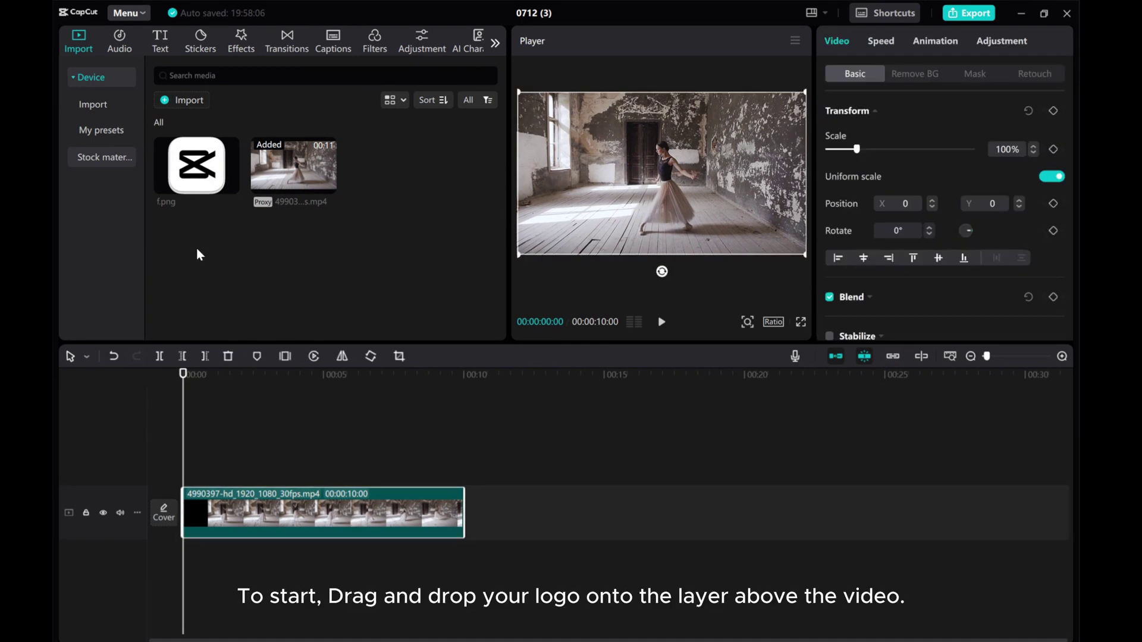
pyautogui.moveTo(193, 171); pyautogui.dragTo(184, 466)
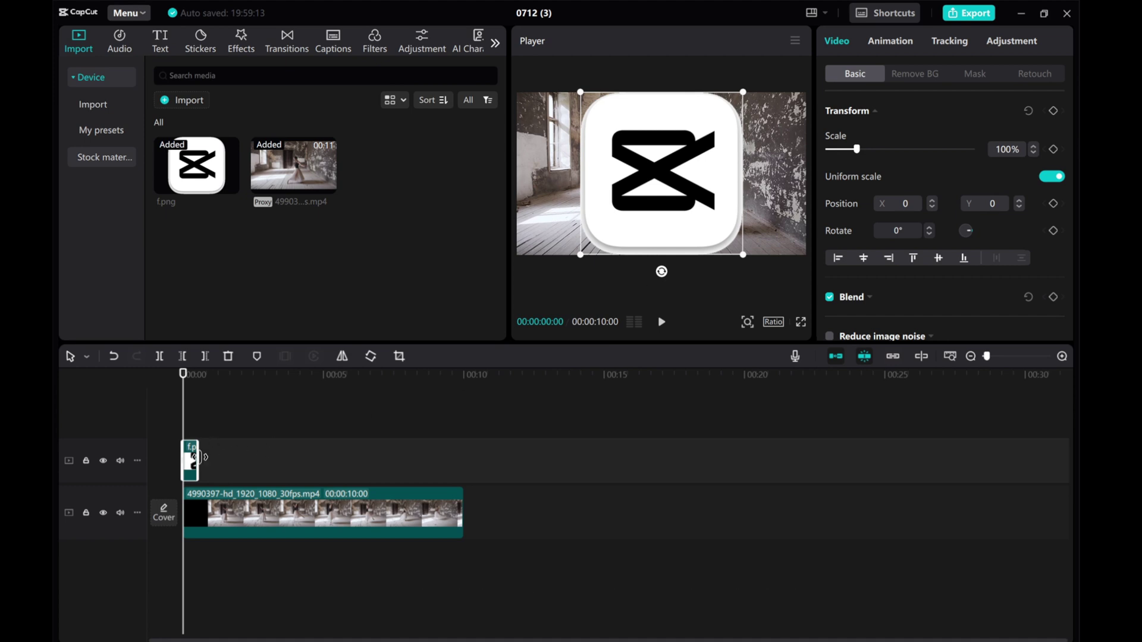
pyautogui.moveTo(194, 458); pyautogui.dragTo(464, 478)
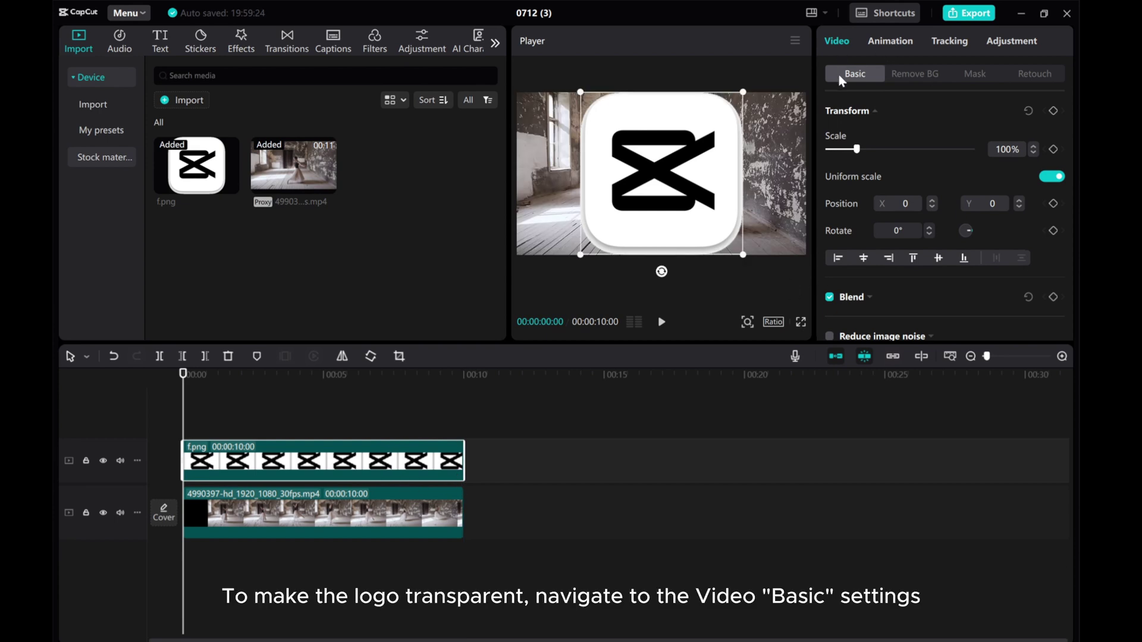
# - Set the logo layer's blend mode to Soft light
pyautogui.scroll(-3, 869, 184)
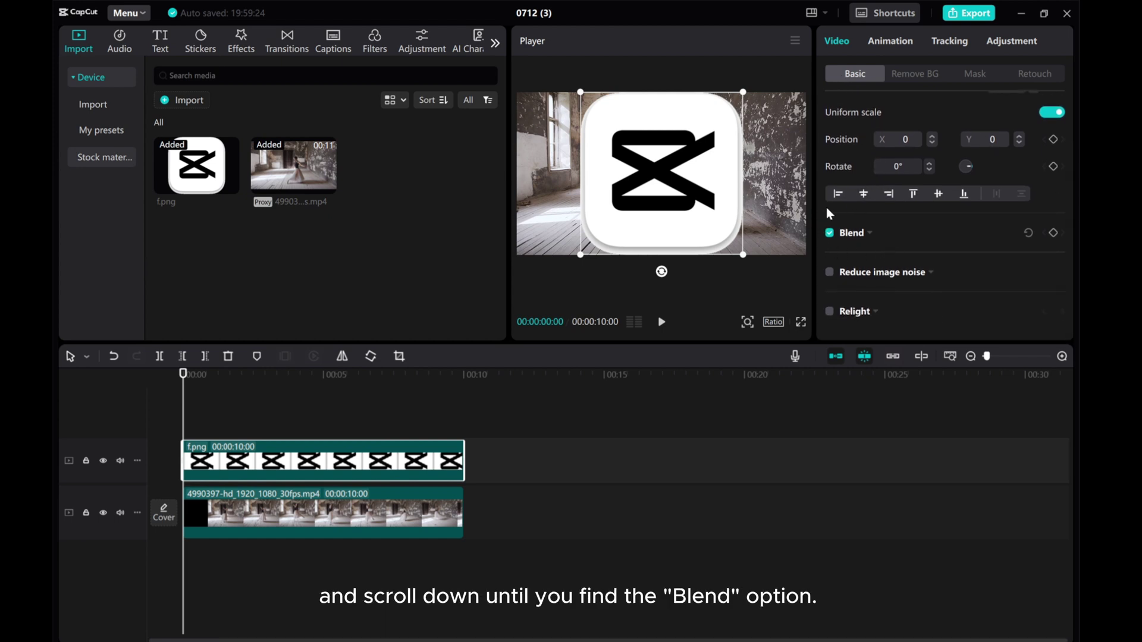
pyautogui.click(861, 236)
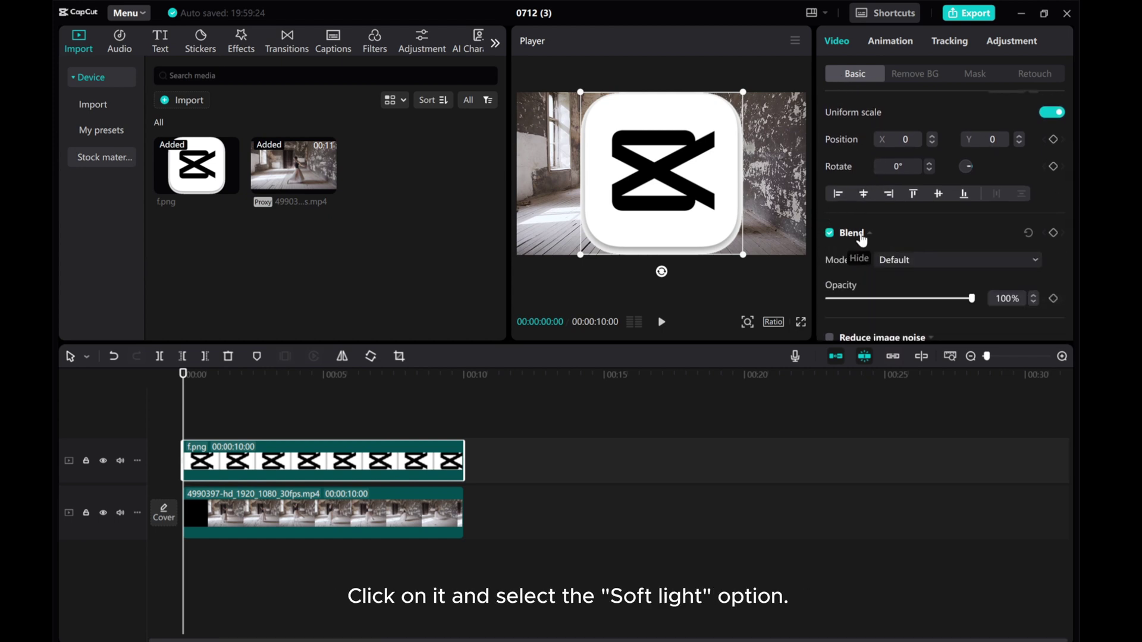
pyautogui.scroll(-2, 912, 240)
pyautogui.click(922, 207)
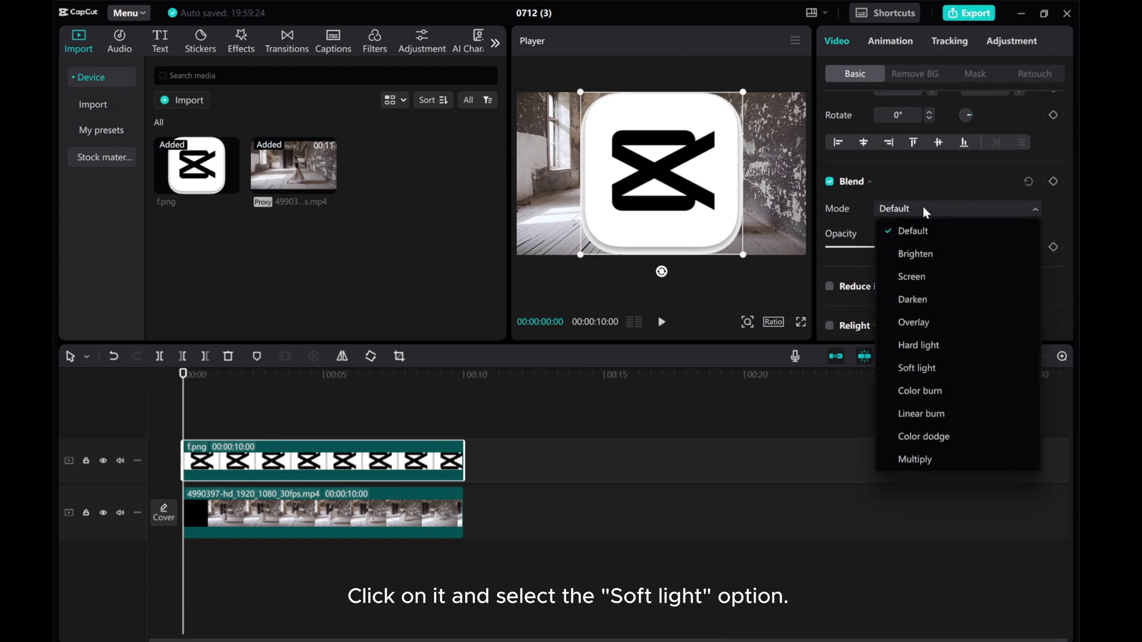
pyautogui.click(932, 369)
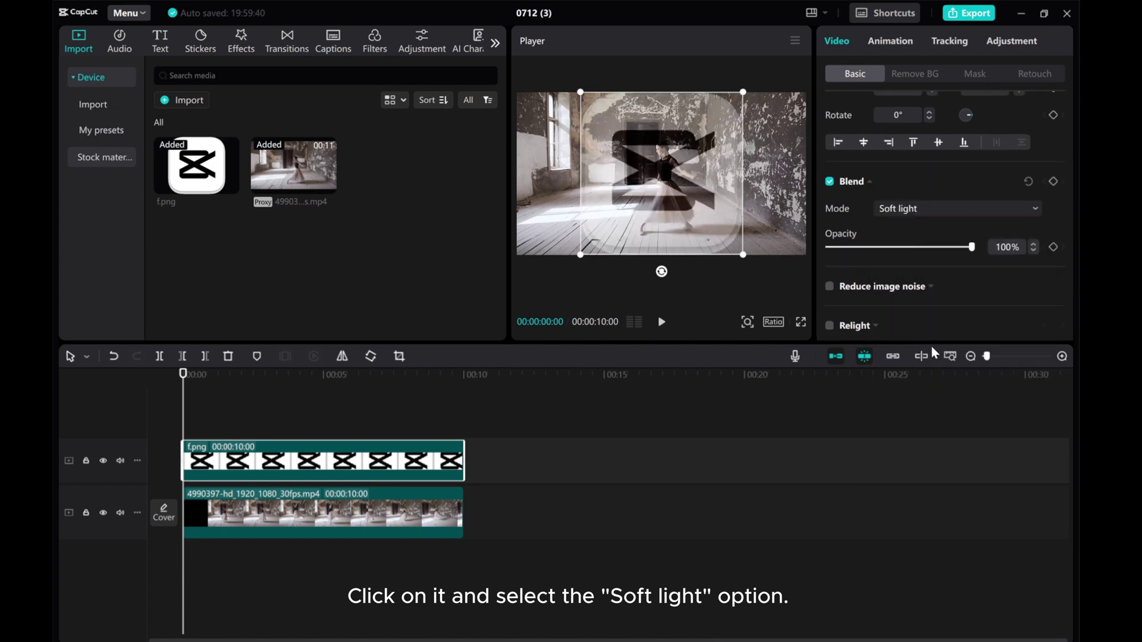
# - Enlarge the logo over the dancer, set its opacity to 78%, and play the preview
pyautogui.moveTo(973, 254); pyautogui.dragTo(937, 251)
pyautogui.moveTo(581, 254); pyautogui.dragTo(545, 288)
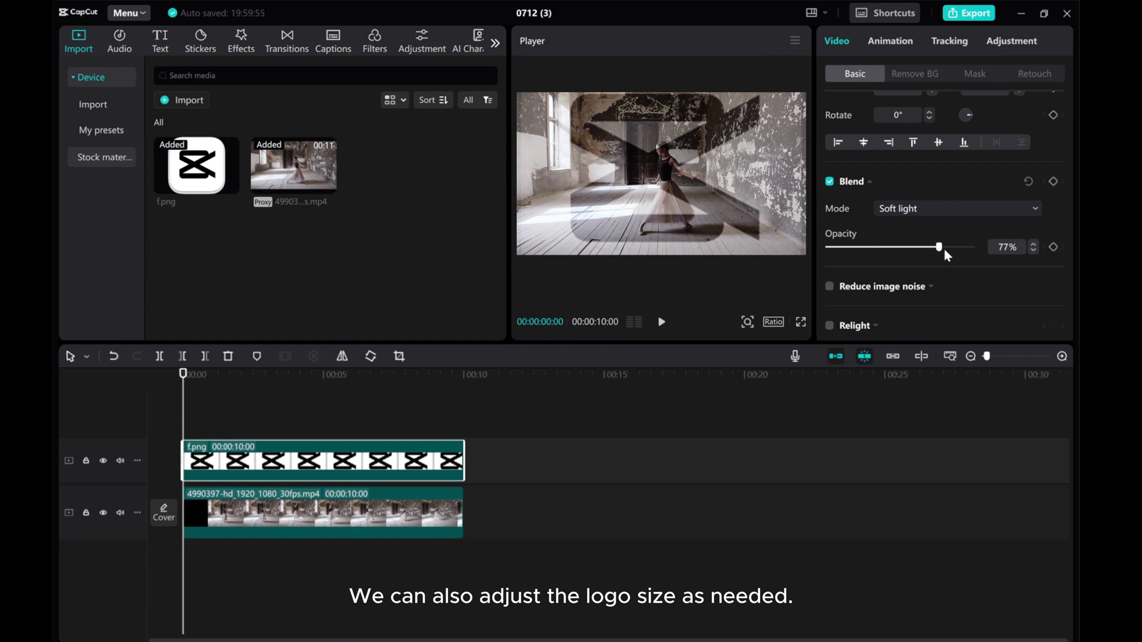
pyautogui.moveTo(939, 247); pyautogui.dragTo(943, 247)
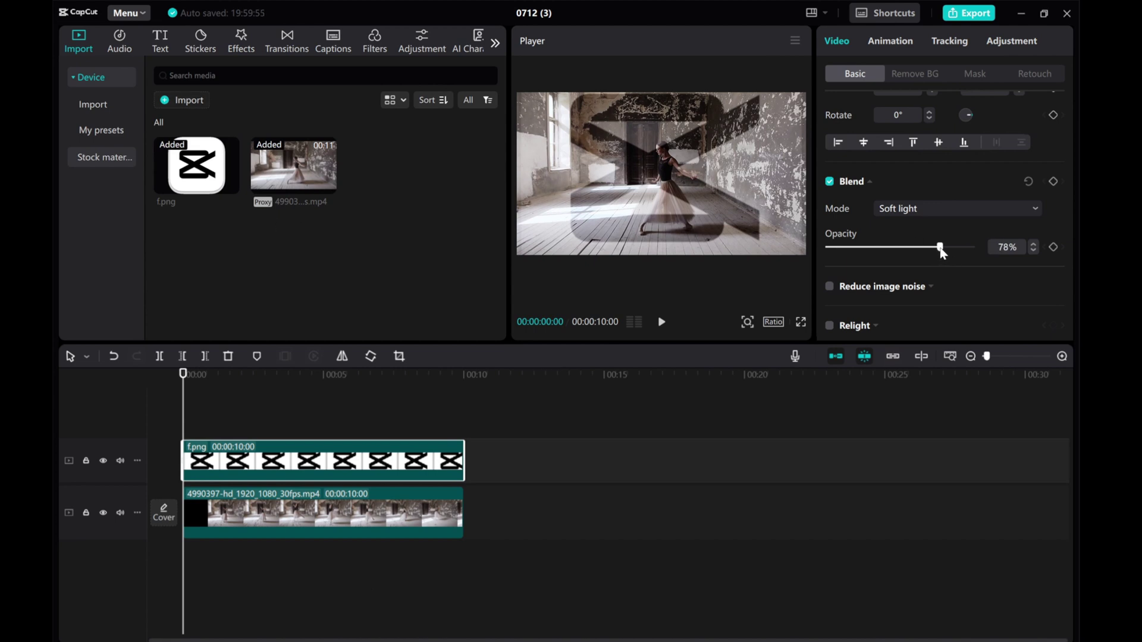
pyautogui.click(661, 323)
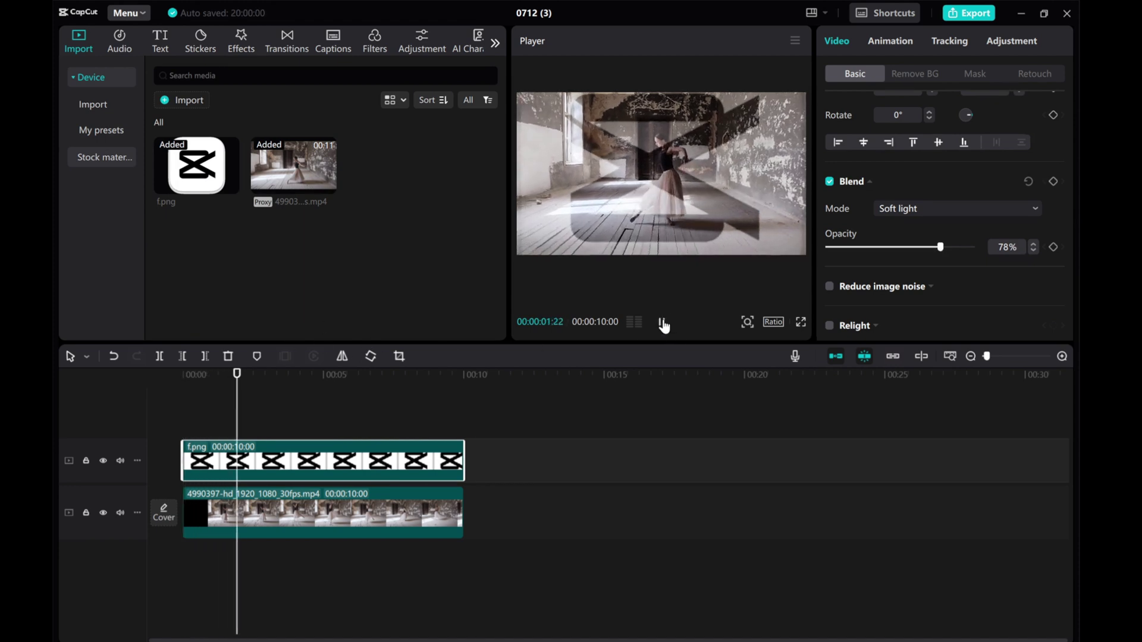